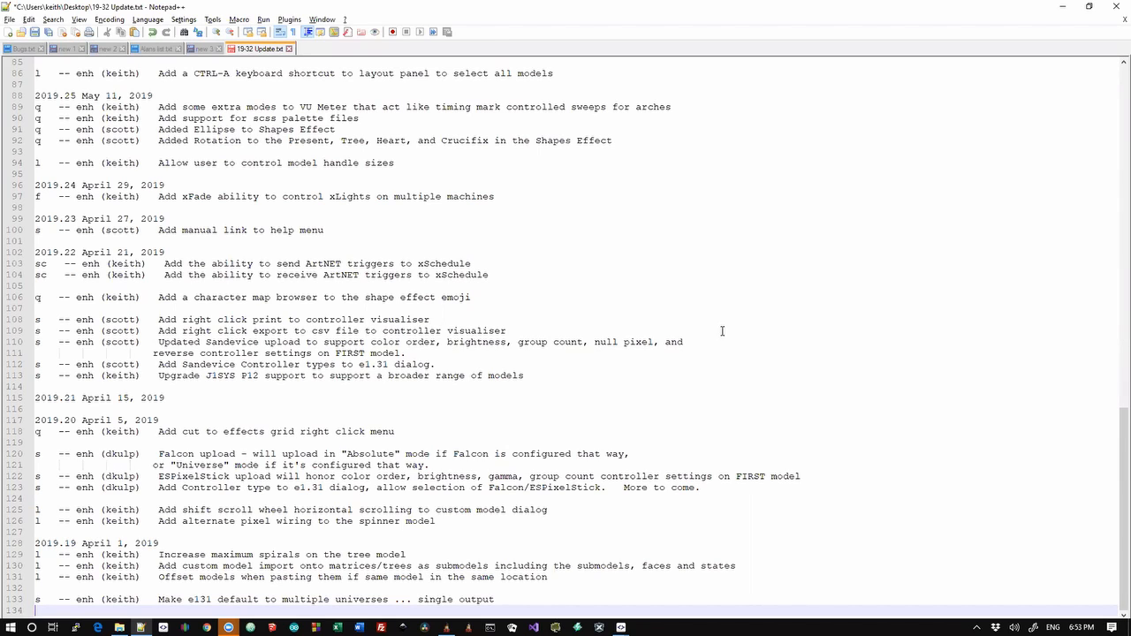
- Review the release notes from the 2019.19 section back to the start and highlight the 2019.32 June 30, 2019 heading
left_click(708, 372)
key("Down")
key("Down")
key("Down")
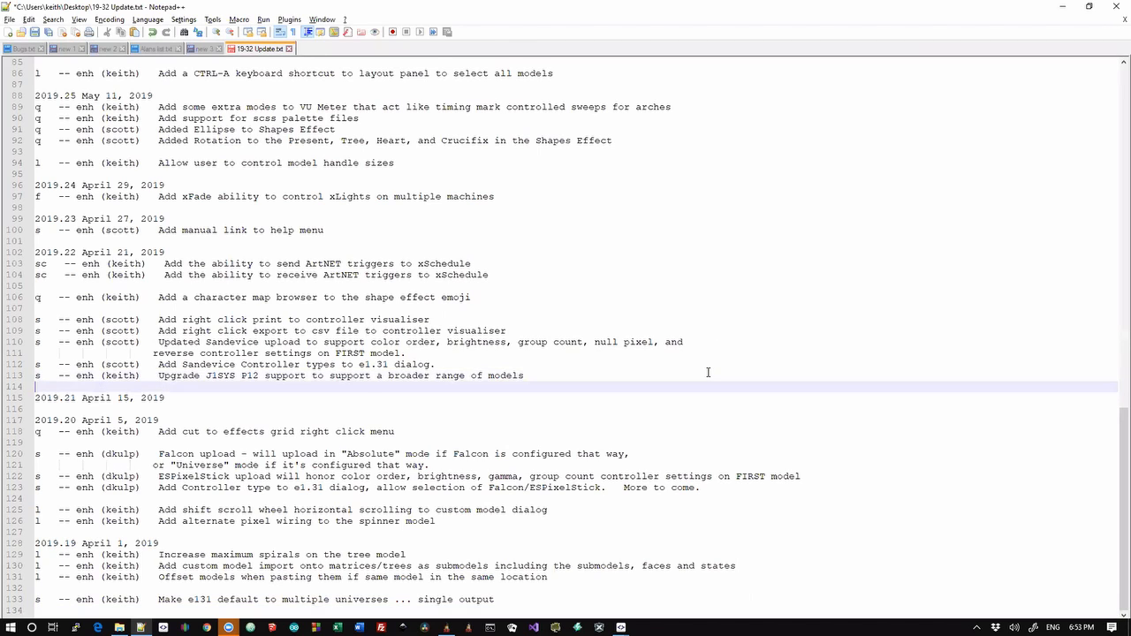
key("ctrl+End")
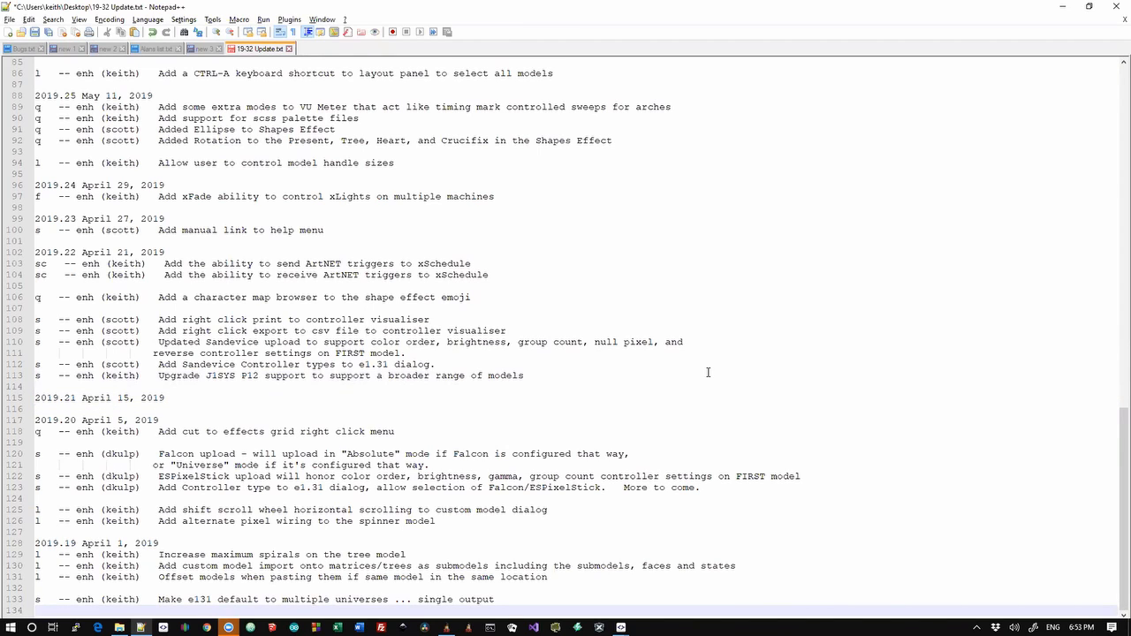
key("Up")
key("Up")
key("Up")
key("Up")
key("Up")
key("Up")
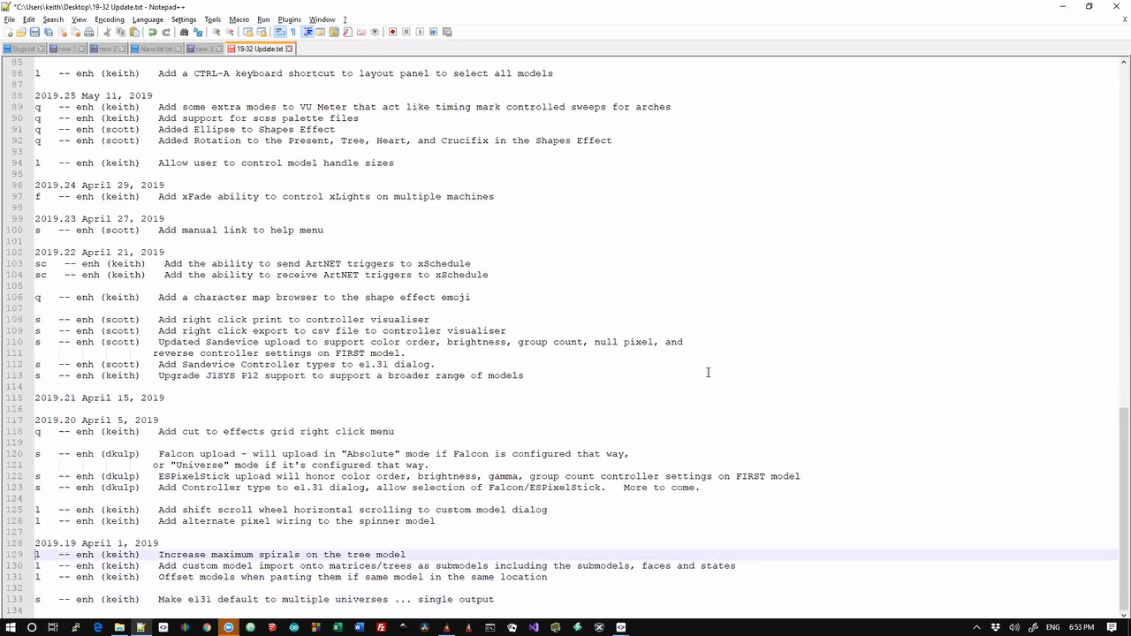
key("Down")
key("Down")
key("Down")
key("Page_Up")
key("Page_Up")
key("Page_Up")
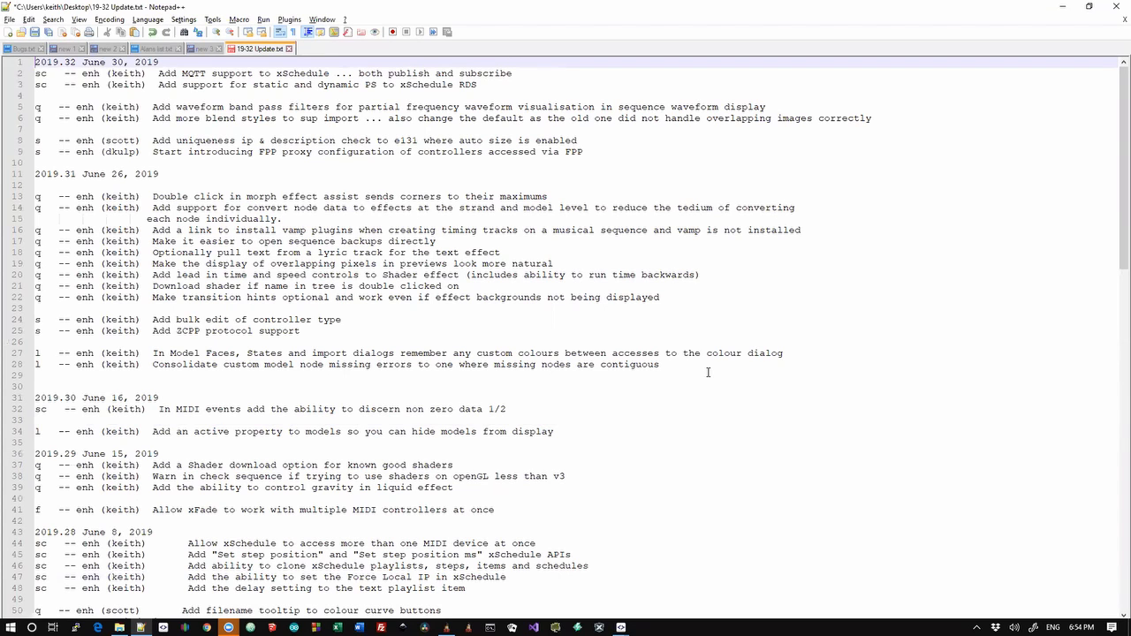
key("shift+Down")
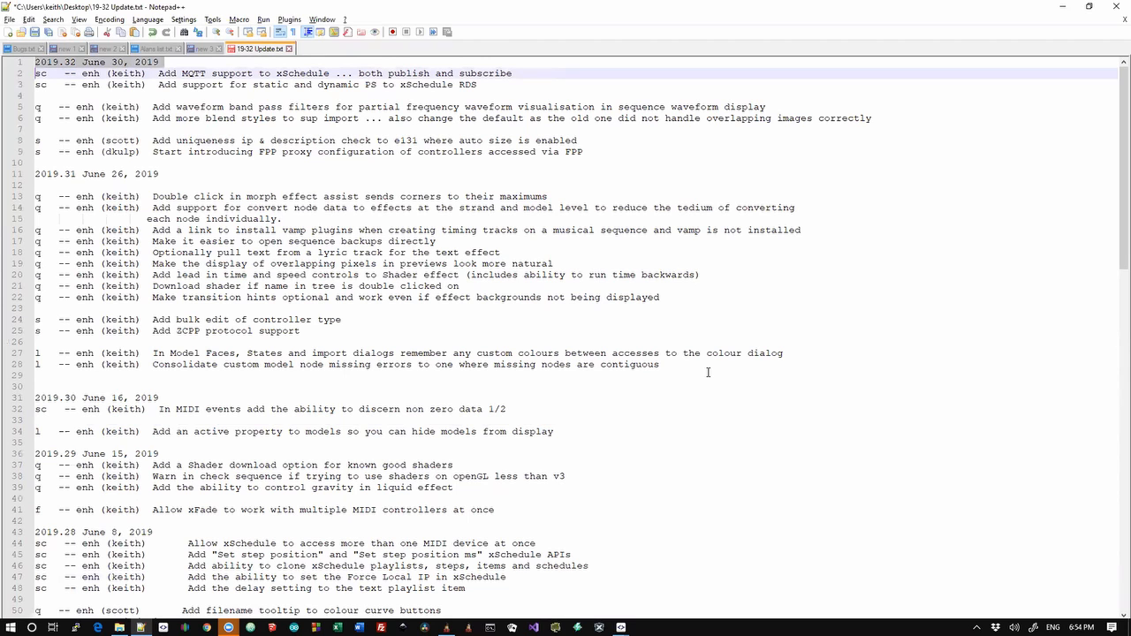
- Highlight the 2019.19 note about E1.31 defaulting to multiple universes with a single output, and switch to xLights
key("Page_Down")
key("Page_Up")
key("Page_Down")
key("Page_Down")
key("Page_Down")
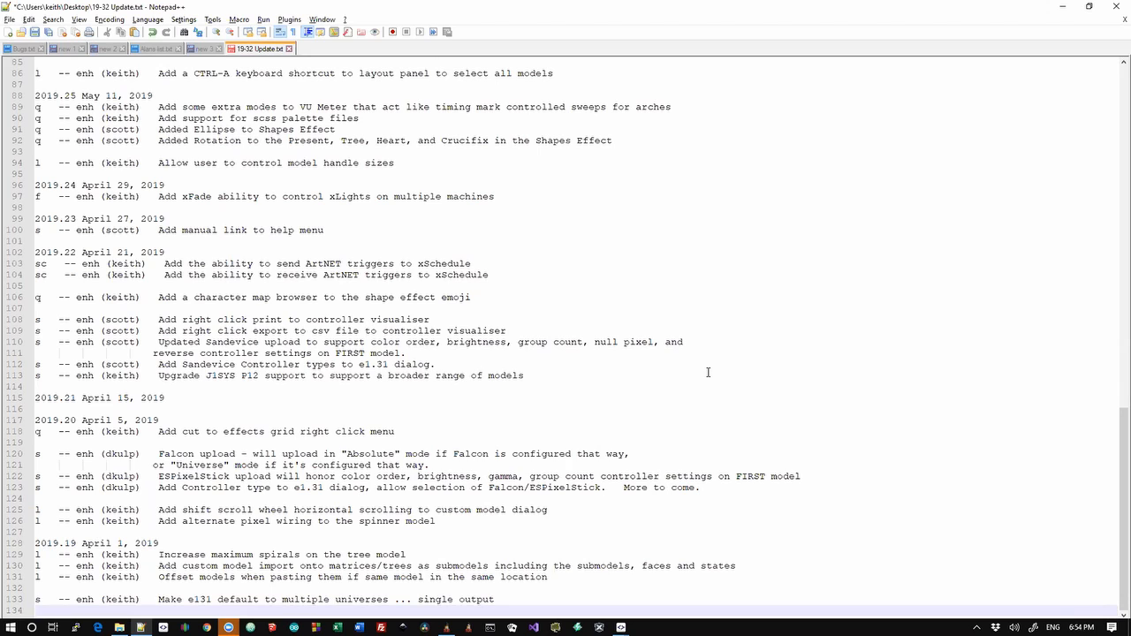
key("shift+Up")
key("shift+Down")
key("shift+Up")
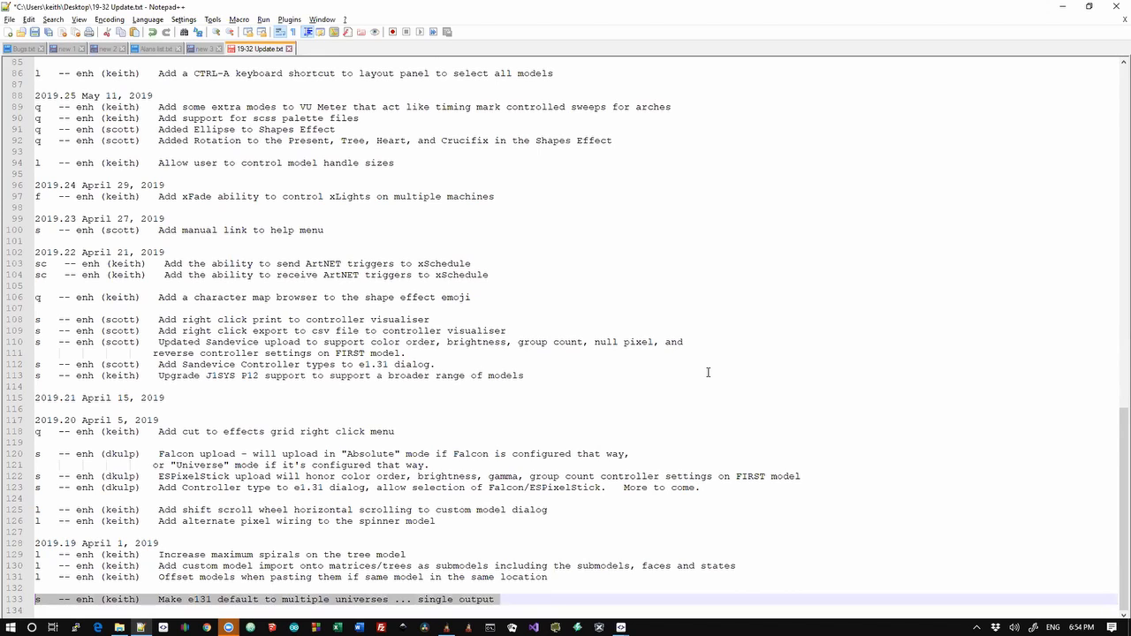
key("shift+Down")
key("shift+Up")
key("alt+Tab")
key("alt+Tab")
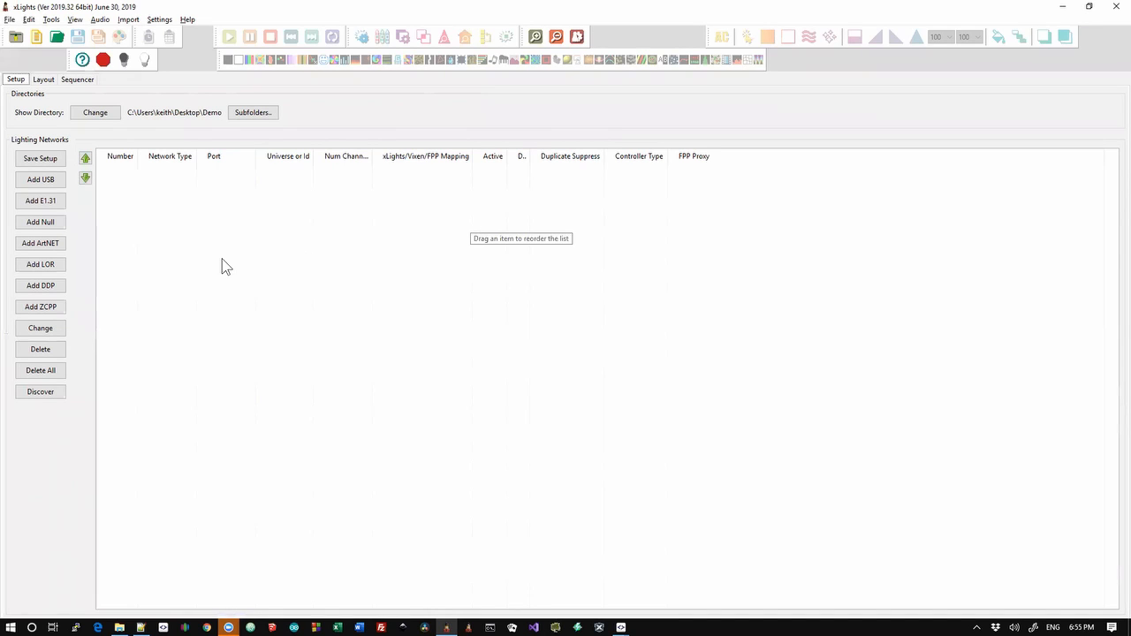
- Add 10 multicast E1.31 universes as separate outputs with One Output disabled, and delete them all
left_click(59, 204)
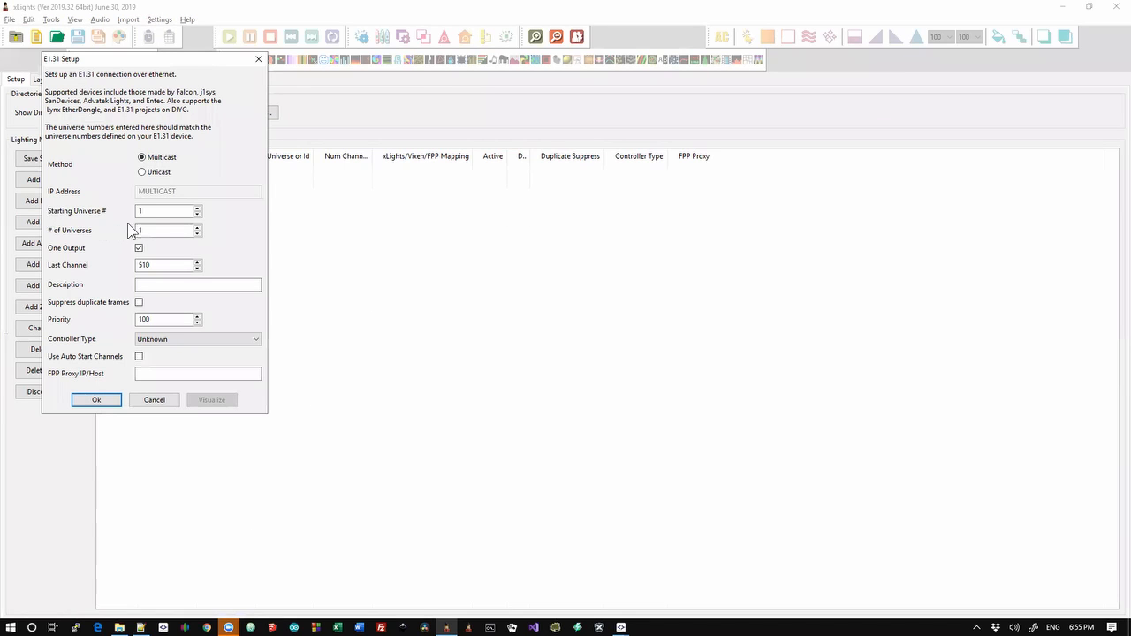
left_click(153, 228)
type("0")
left_click(138, 250)
left_click(106, 403)
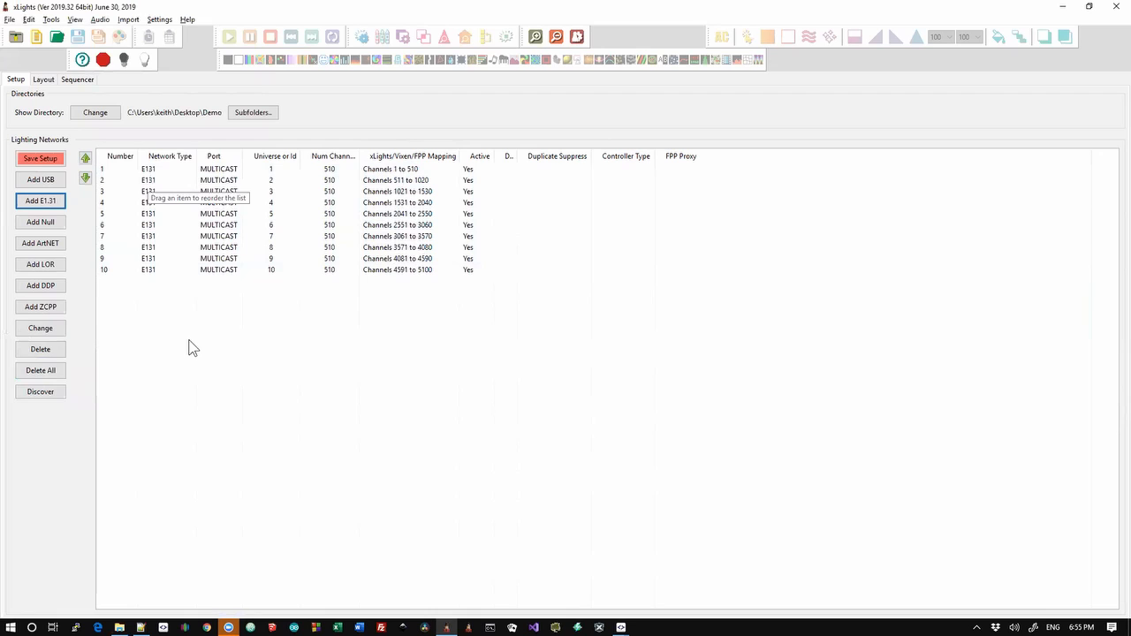
left_click(38, 375)
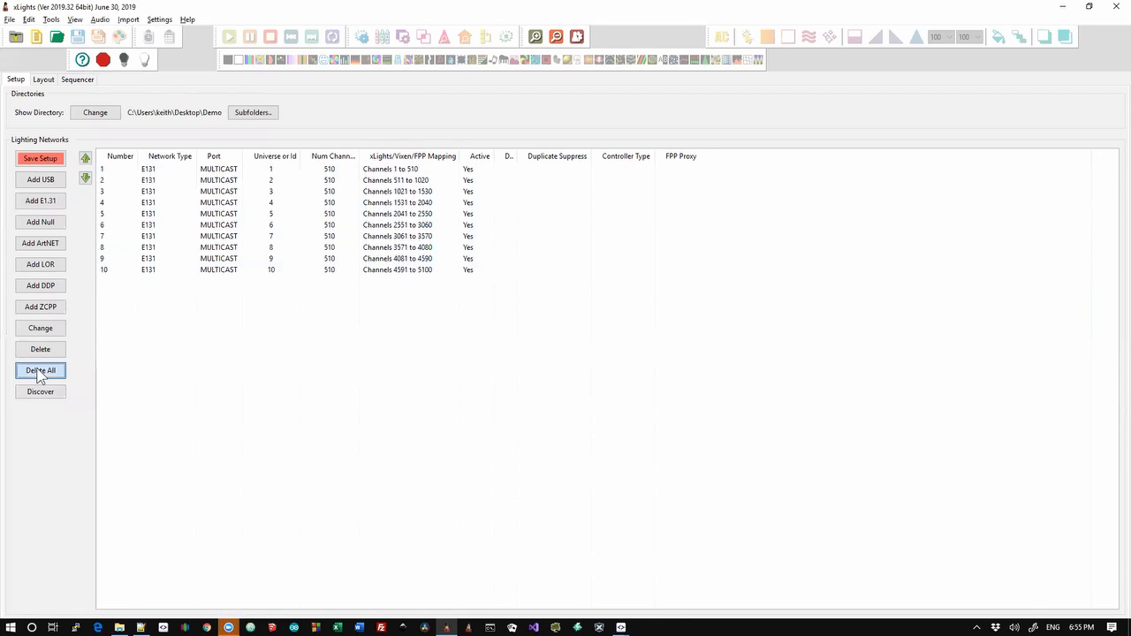
- Add a multicast E1.31 output covering 10 universes, with One Output left enabled
left_click(50, 203)
left_click(154, 231)
type("0")
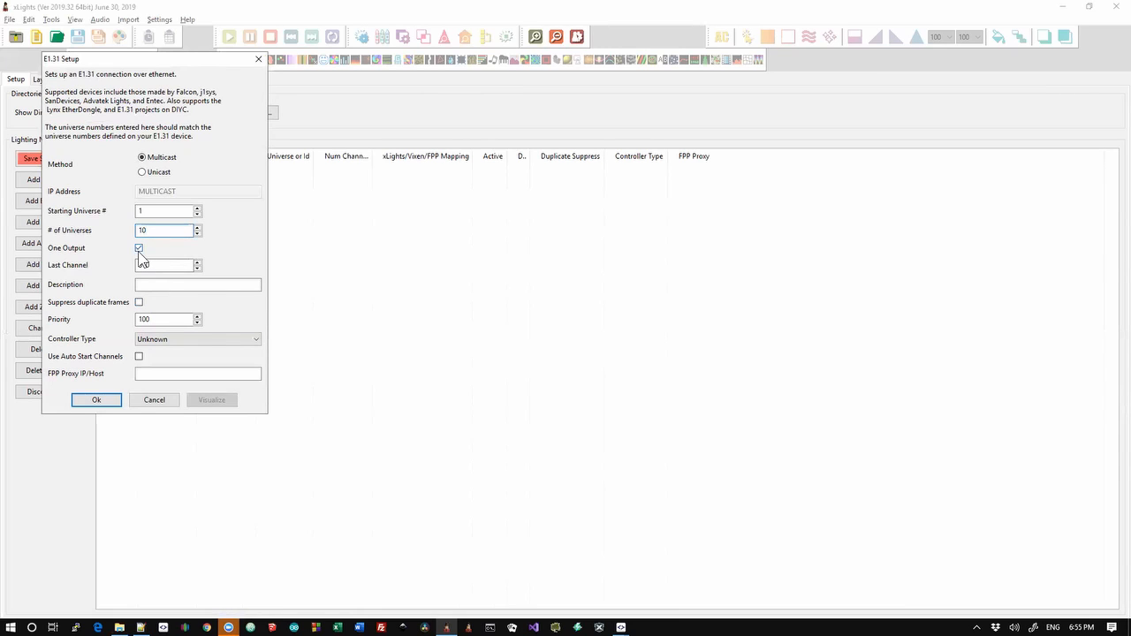
left_click(108, 404)
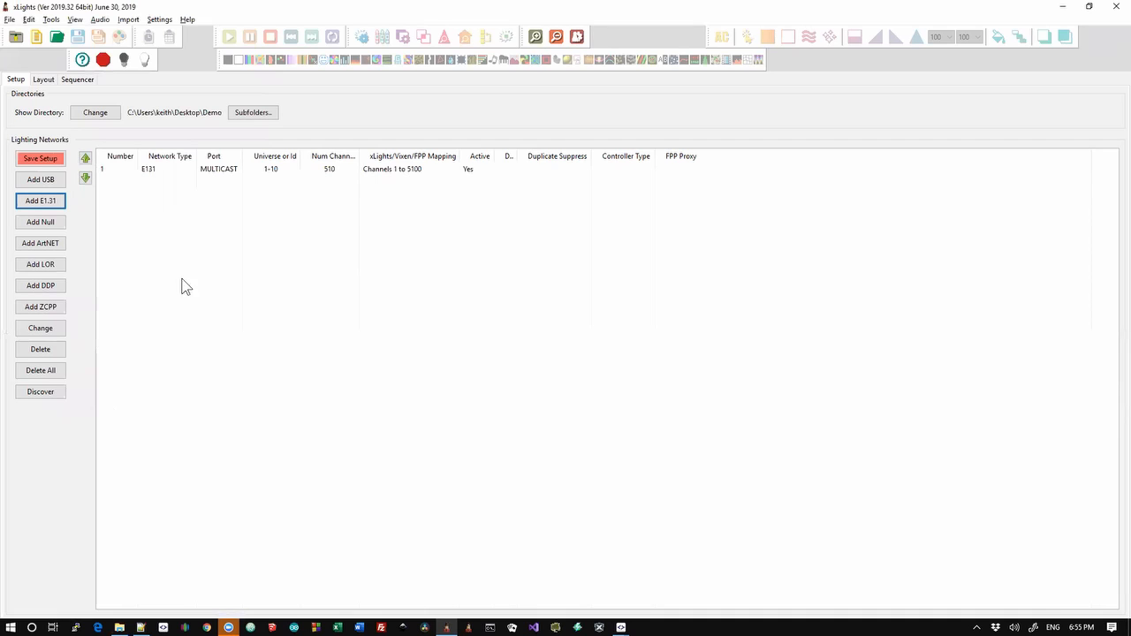
left_click(141, 171)
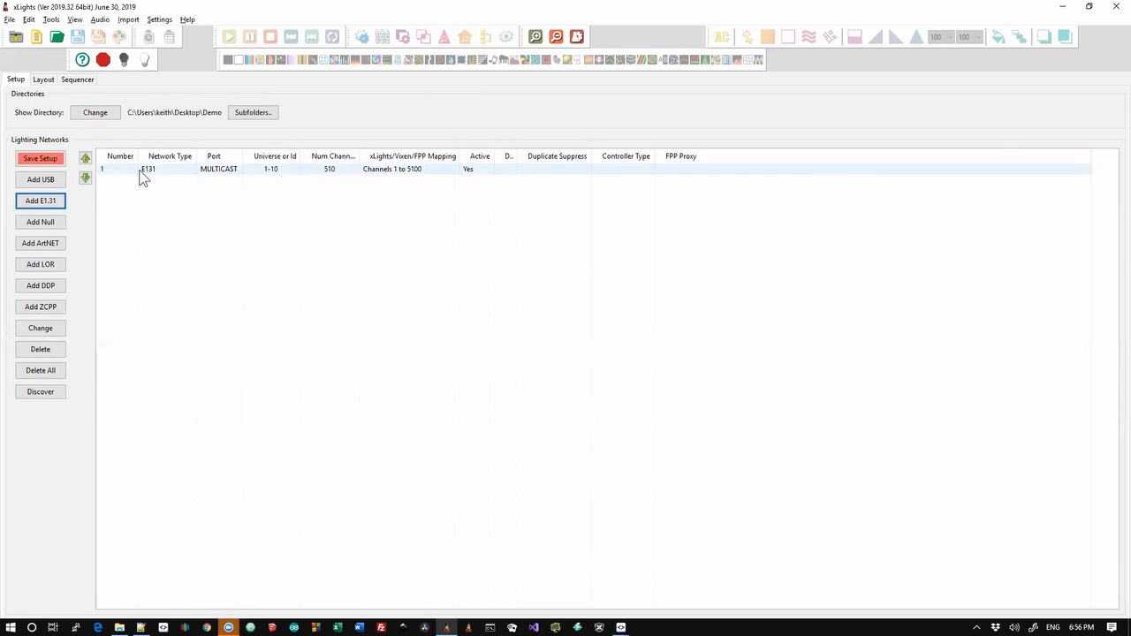
- Switch to Notepad++ and highlight the 2019.20 note about adding Controller type to the e1.31 dialog
key("alt+Tab")
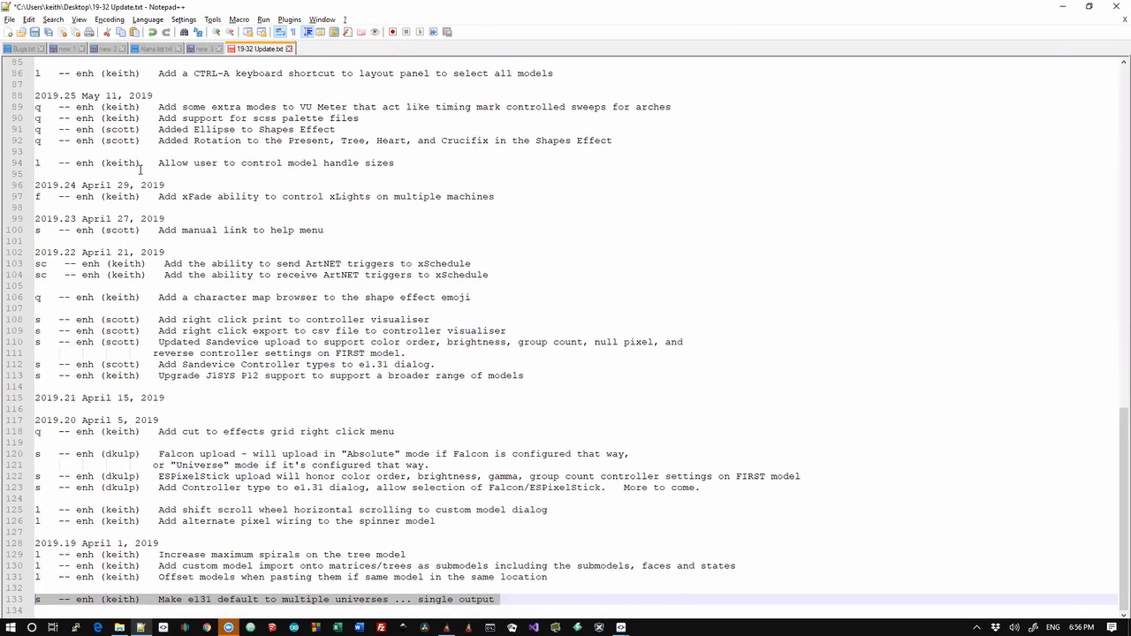
key("Down")
key("Up")
key("Up")
key("Up")
key("Up")
key("Up")
key("Up")
key("Up")
key("Up")
key("Up")
key("Up")
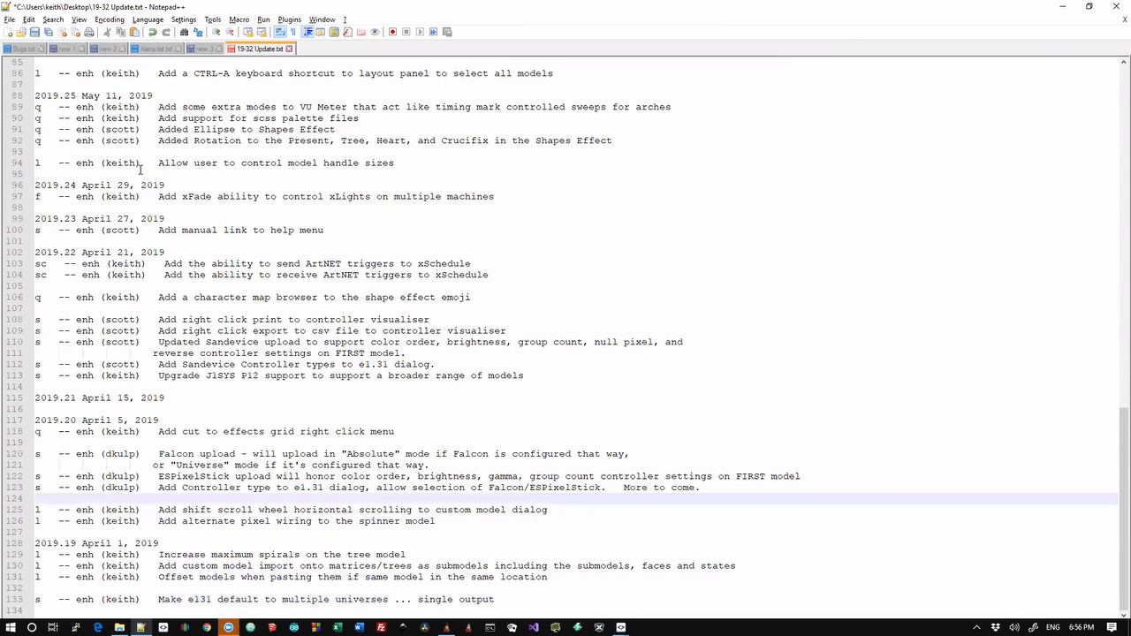
key("shift+Up")
key("ctrl+c")
- Switch to xLights and add a single-universe multicast E1.31 output with controller type FPP PiHat
key("alt+Tab")
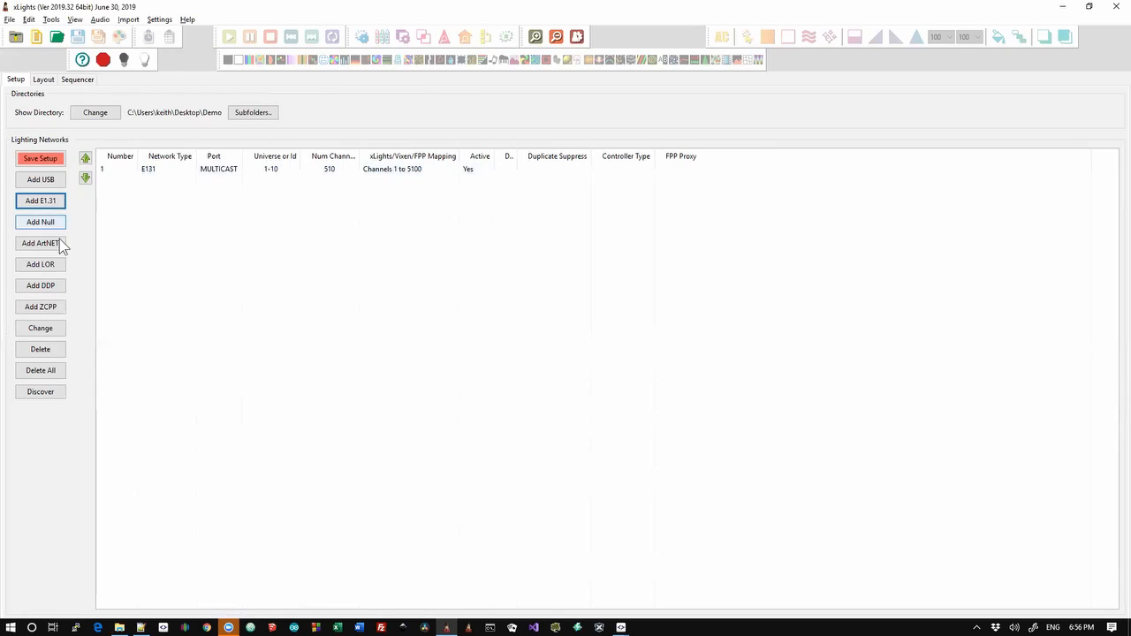
left_click(52, 205)
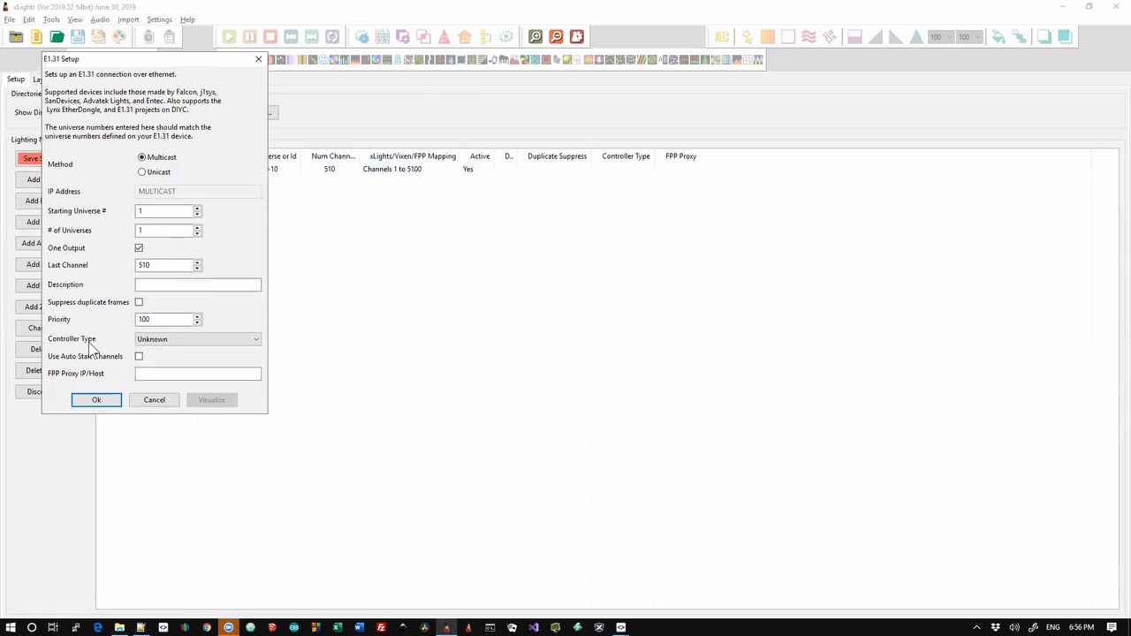
left_click(159, 342)
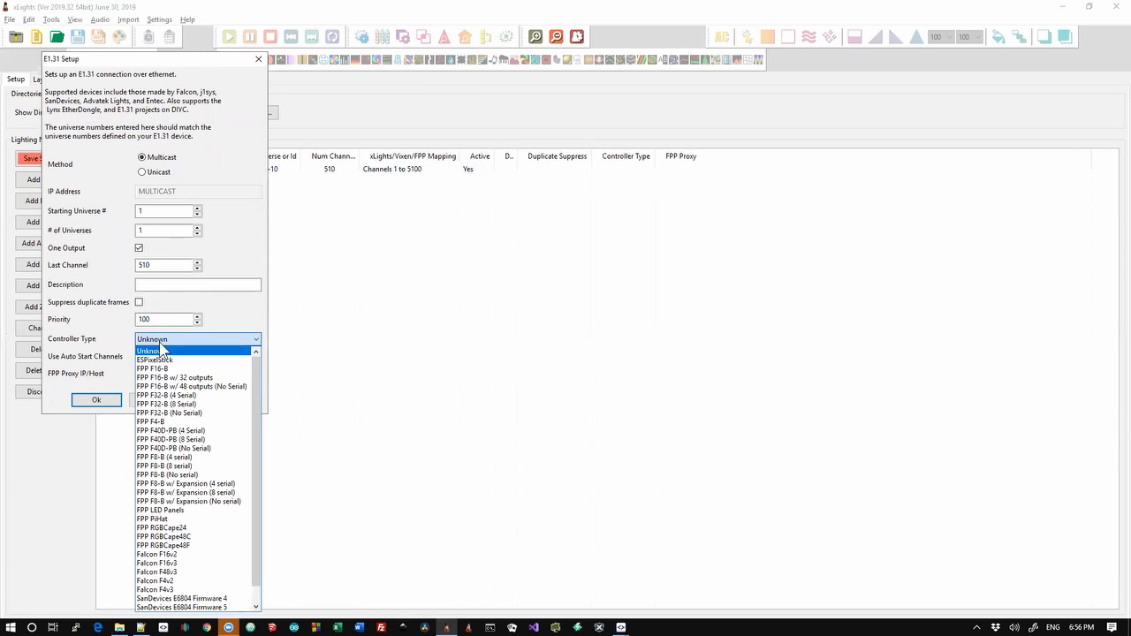
mouse_move(255, 374)
left_mouse_down()
mouse_move(255, 465)
mouse_move(260, 365)
left_mouse_up()
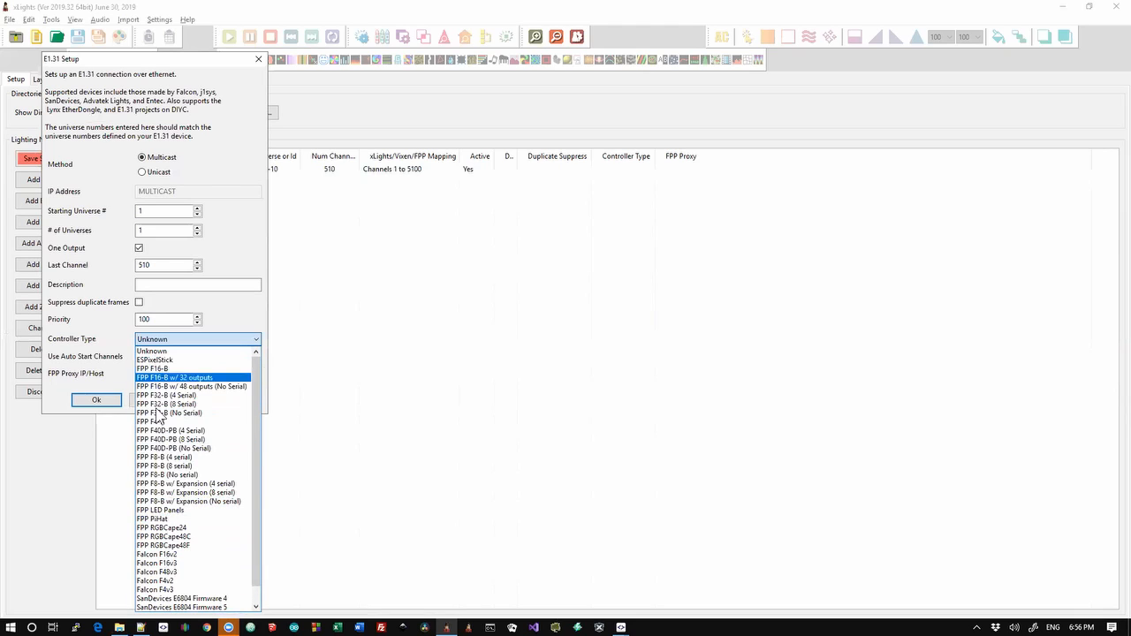
left_click(81, 340)
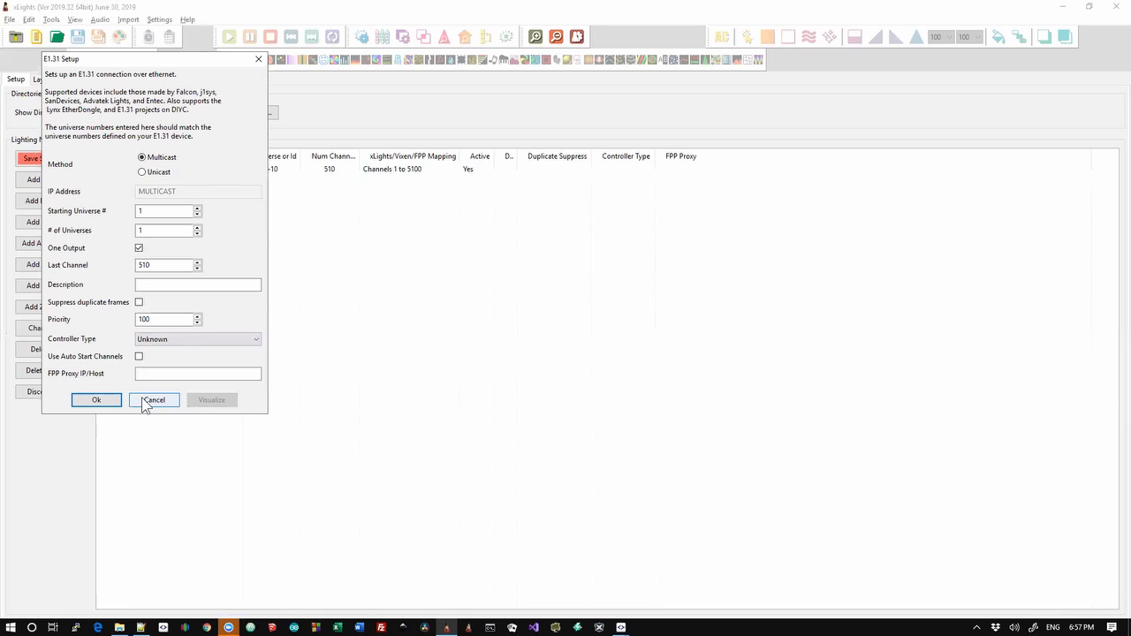
left_click(171, 341)
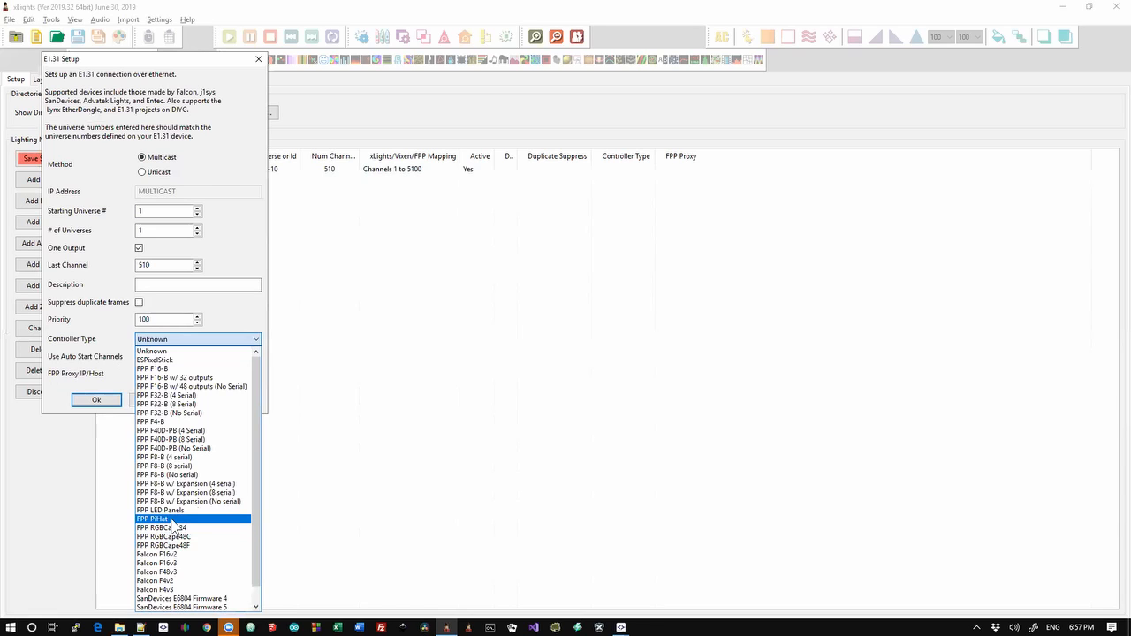
left_click(173, 522)
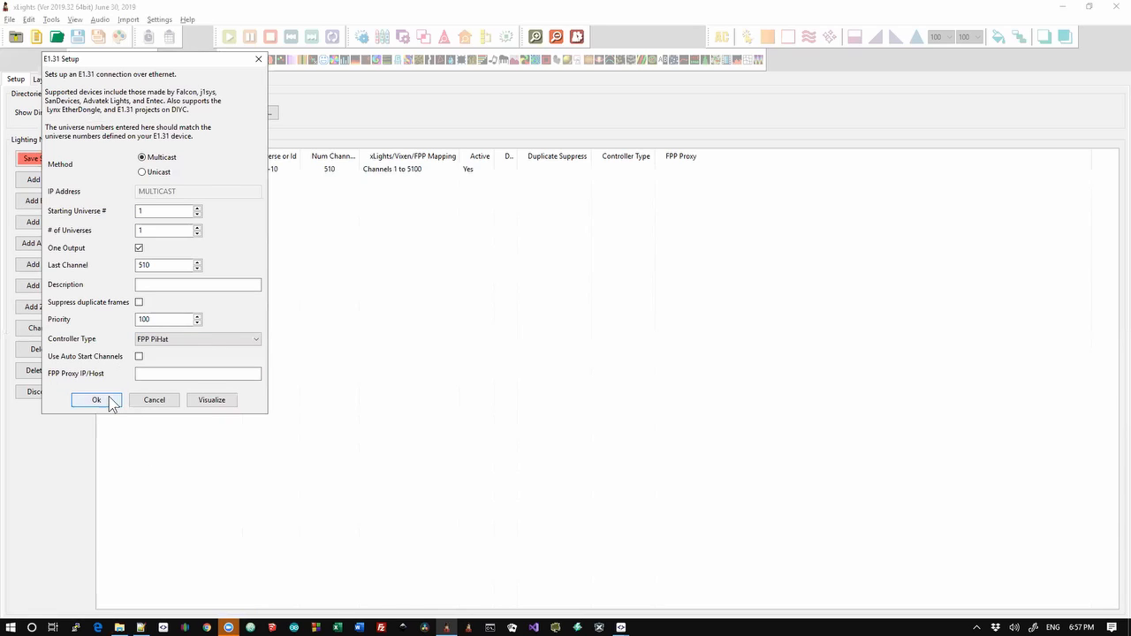
left_click(97, 400)
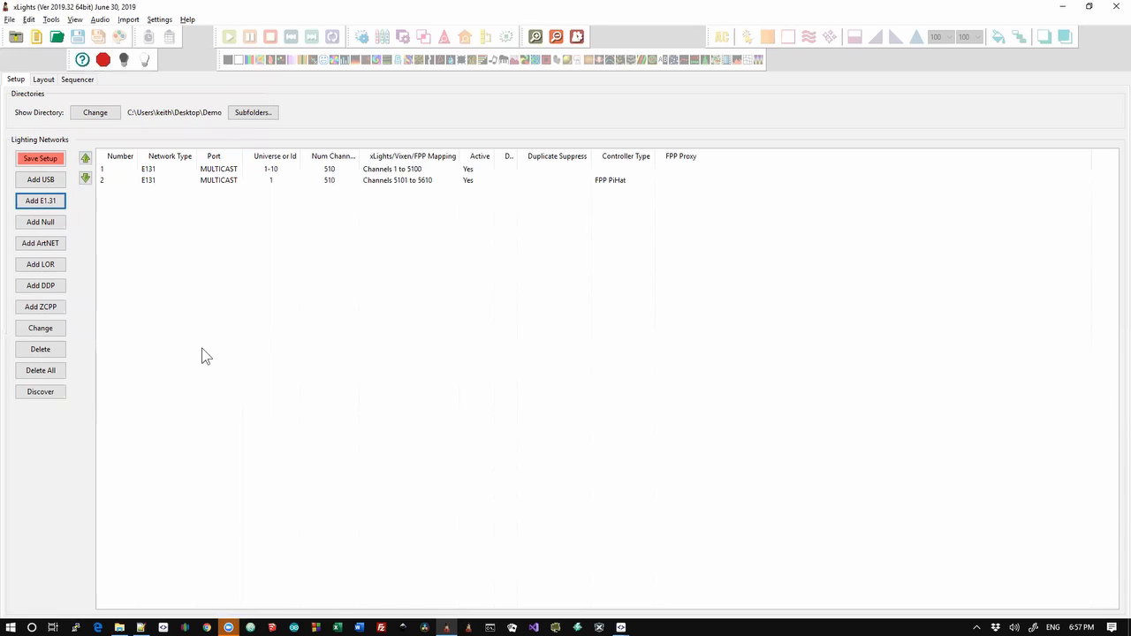
- Inspect the Upload To Controller options for the FPP PiHat output without uploading anything
right_click(292, 184)
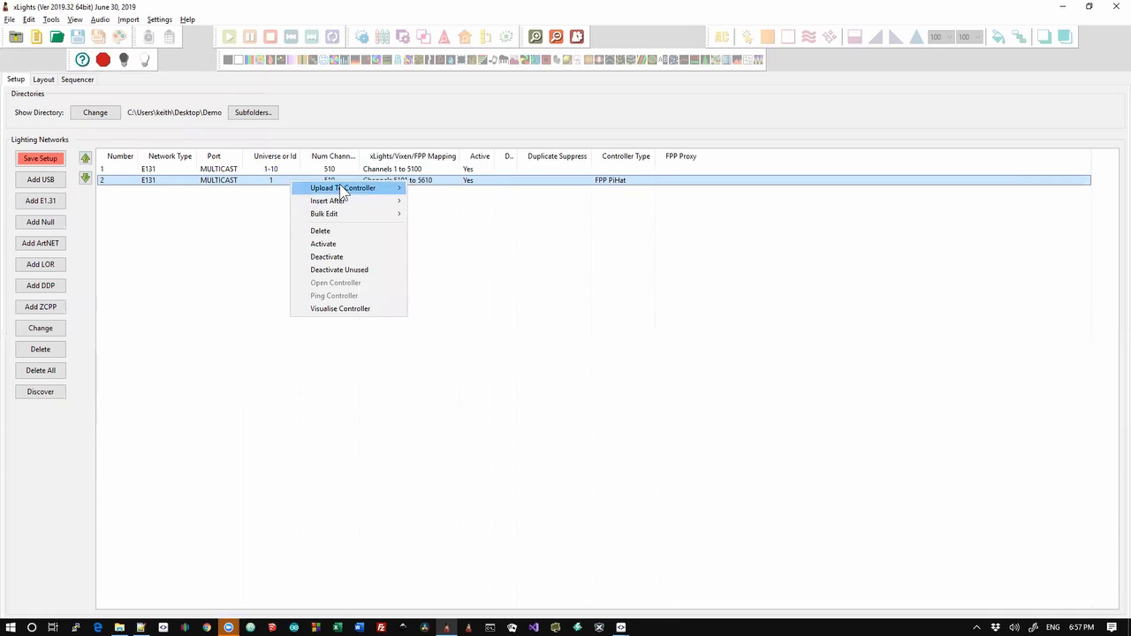
mouse_move(343, 193)
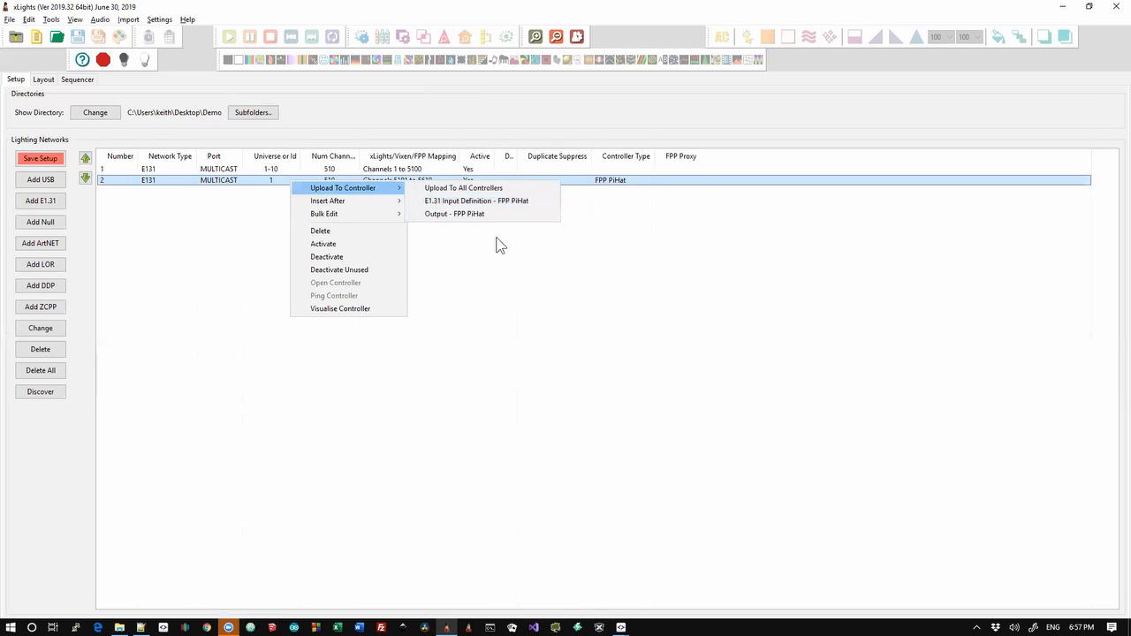
left_click(487, 268)
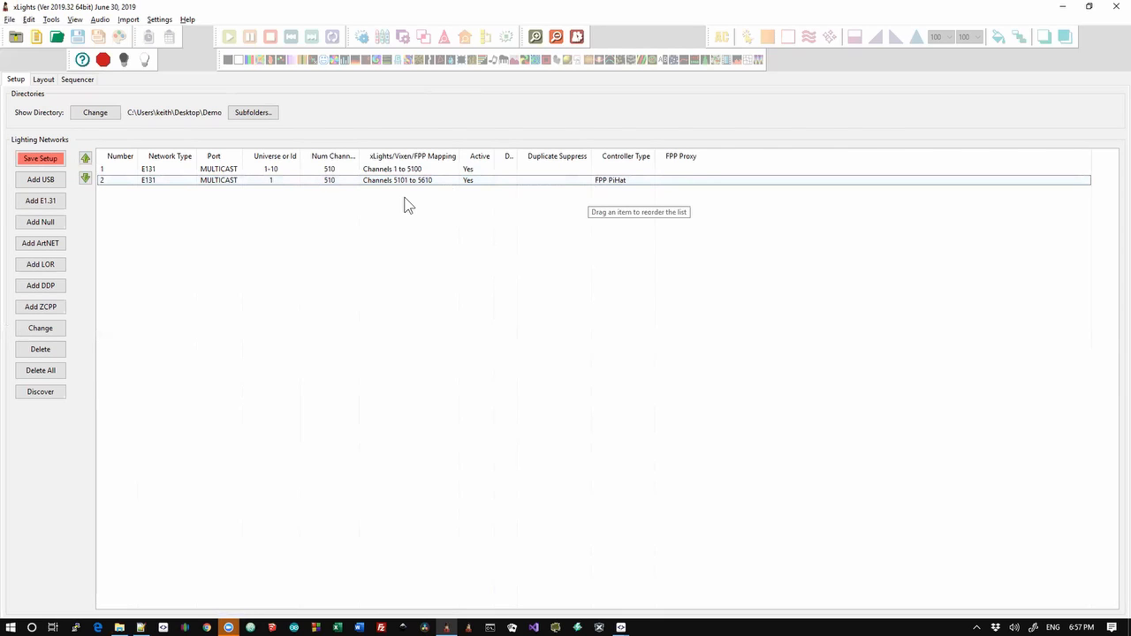
- Switch to Notepad++ and highlight the 2019.20 note about ESPixelStick upload honoring the first model's controller settings
key("alt+Tab")
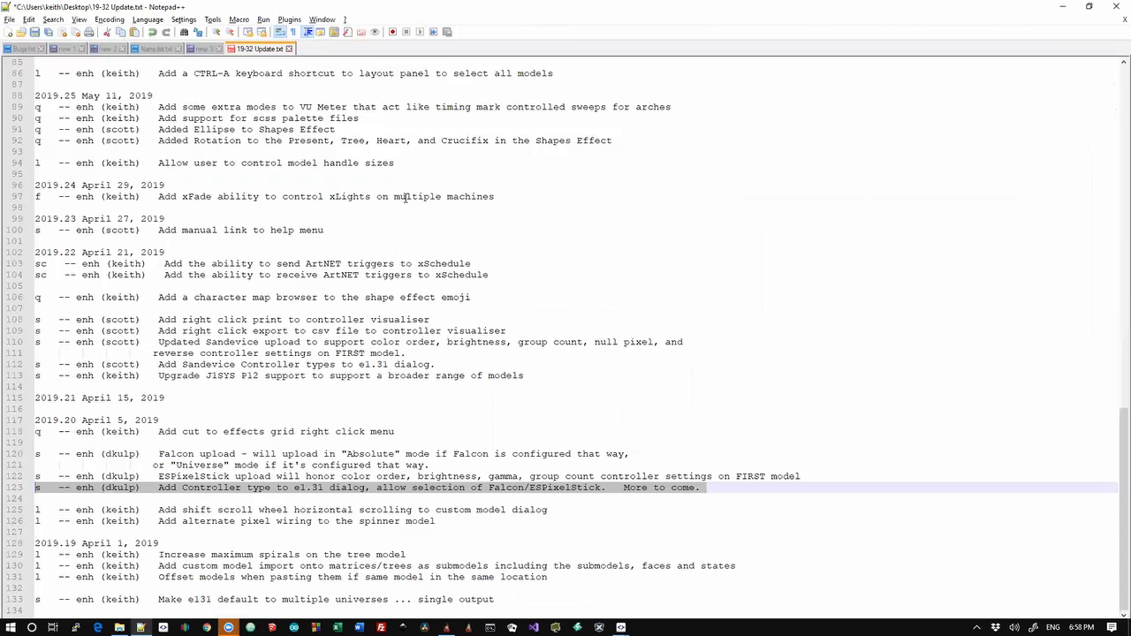
key("Up")
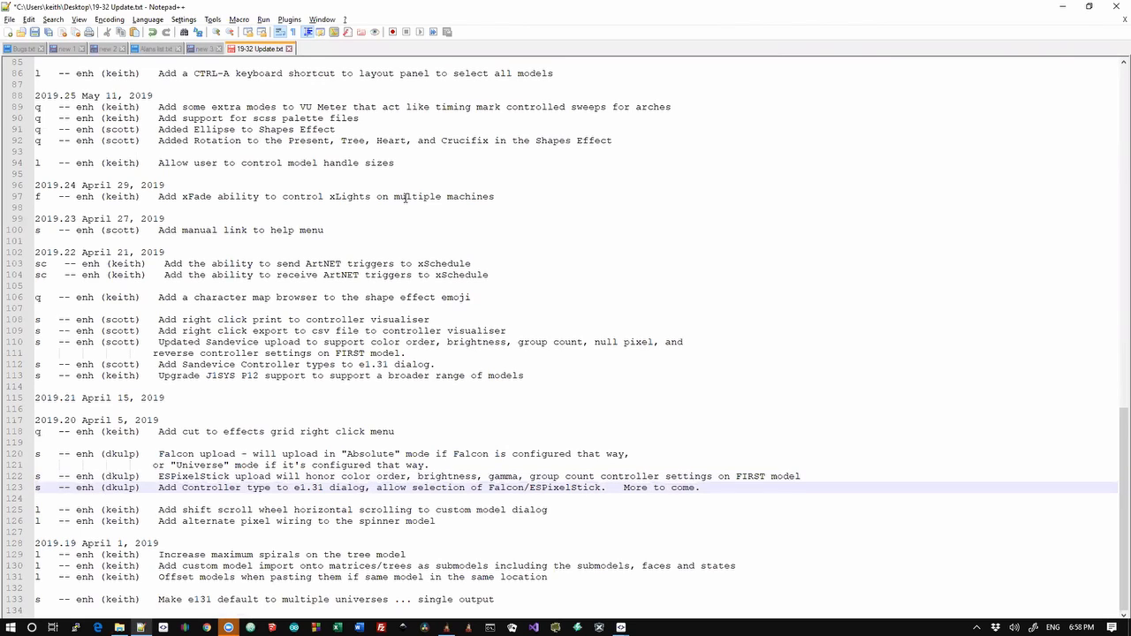
key("shift+Up")
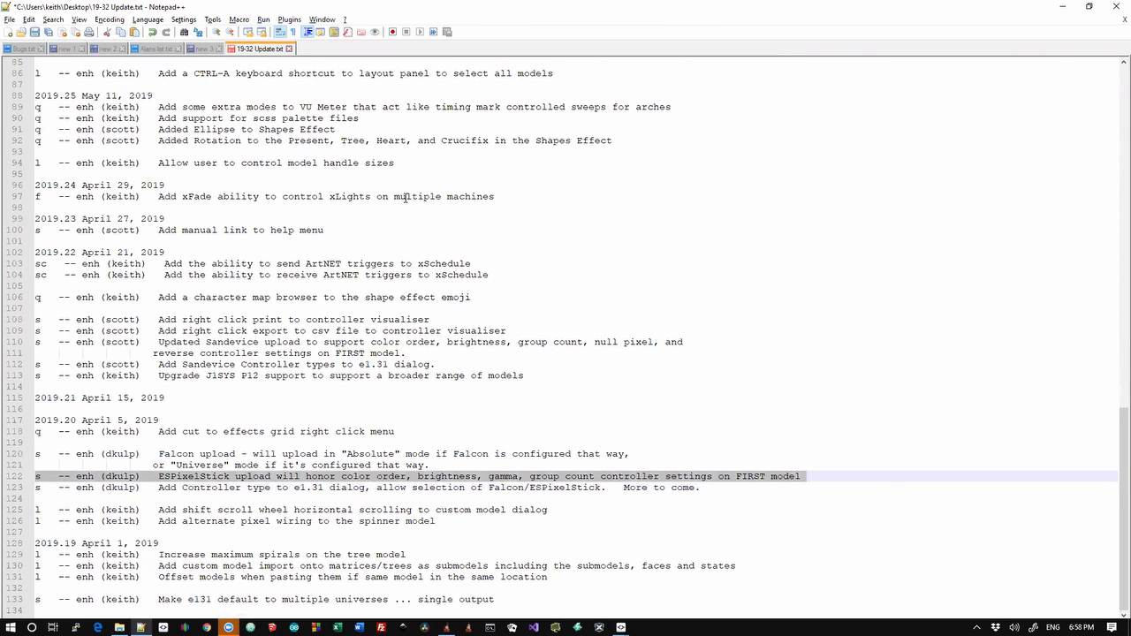
- Switch to xLights and draw a Star model near the upper middle of the layout preview
key("alt+Tab")
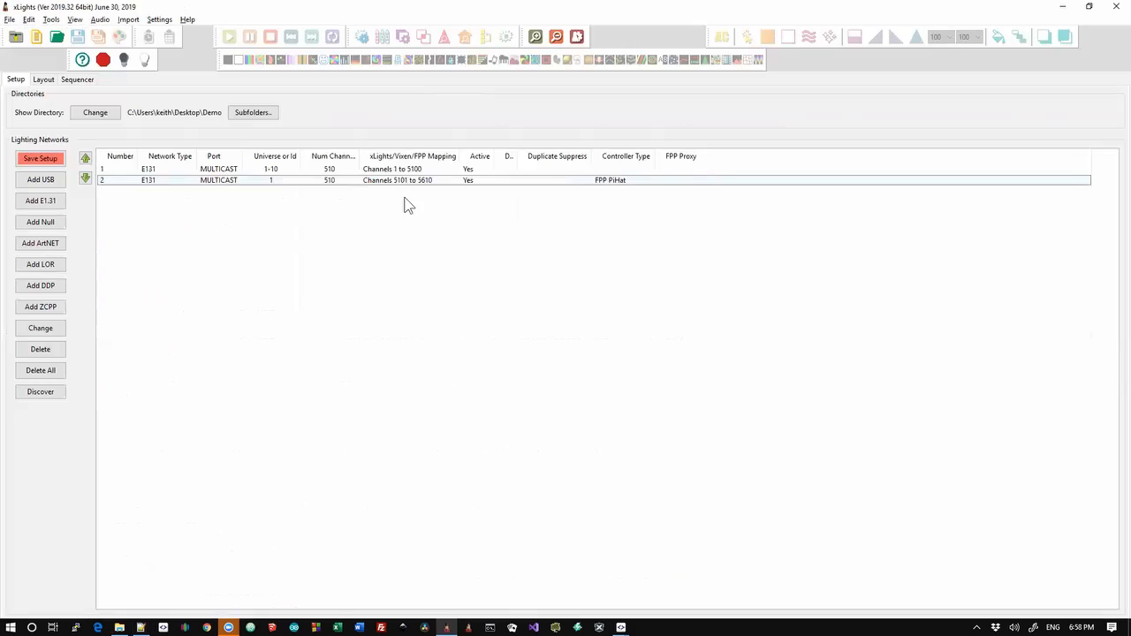
left_click(41, 82)
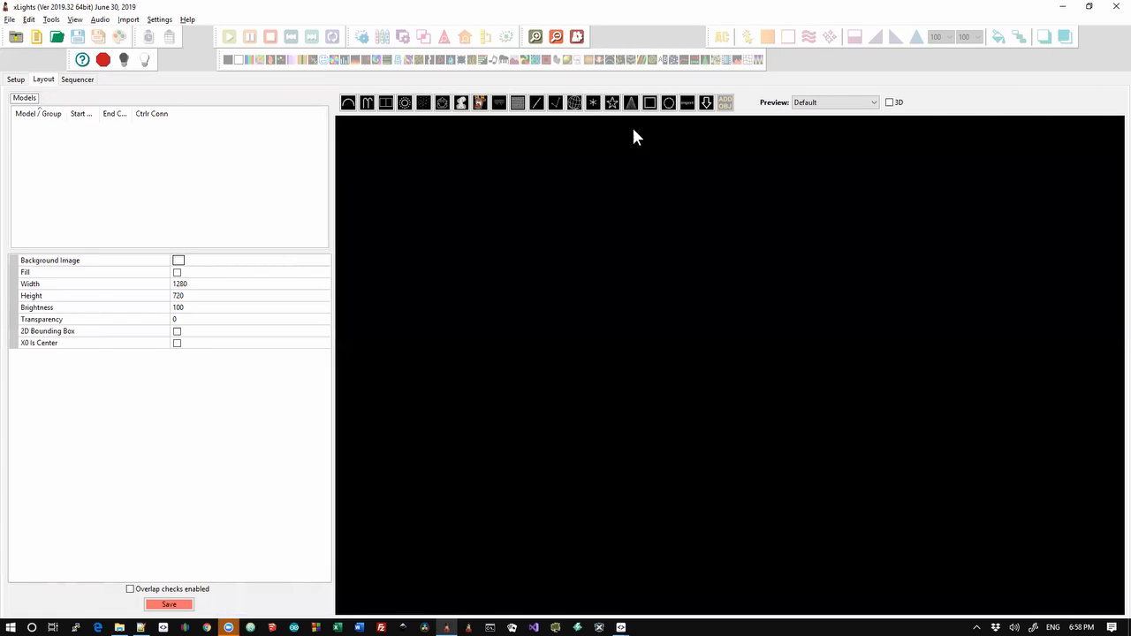
left_click(612, 102)
left_click_drag(553, 181, 624, 260)
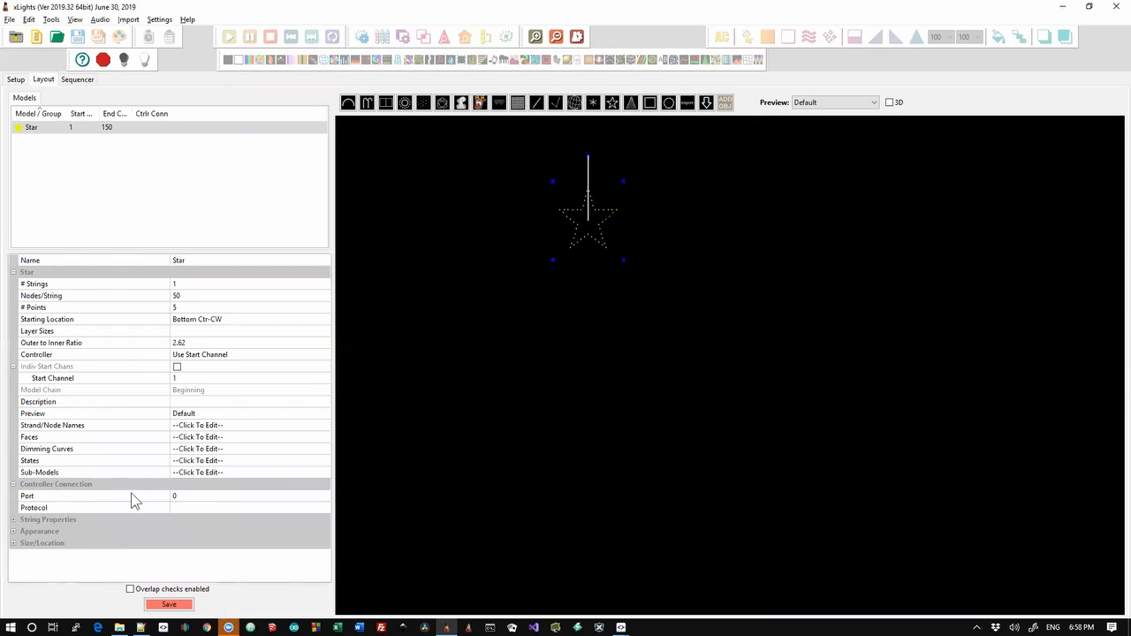
- Set the Star model's controller connection port to 1 and examine its controller connection settings
left_click(207, 497)
type("1")
key("Return")
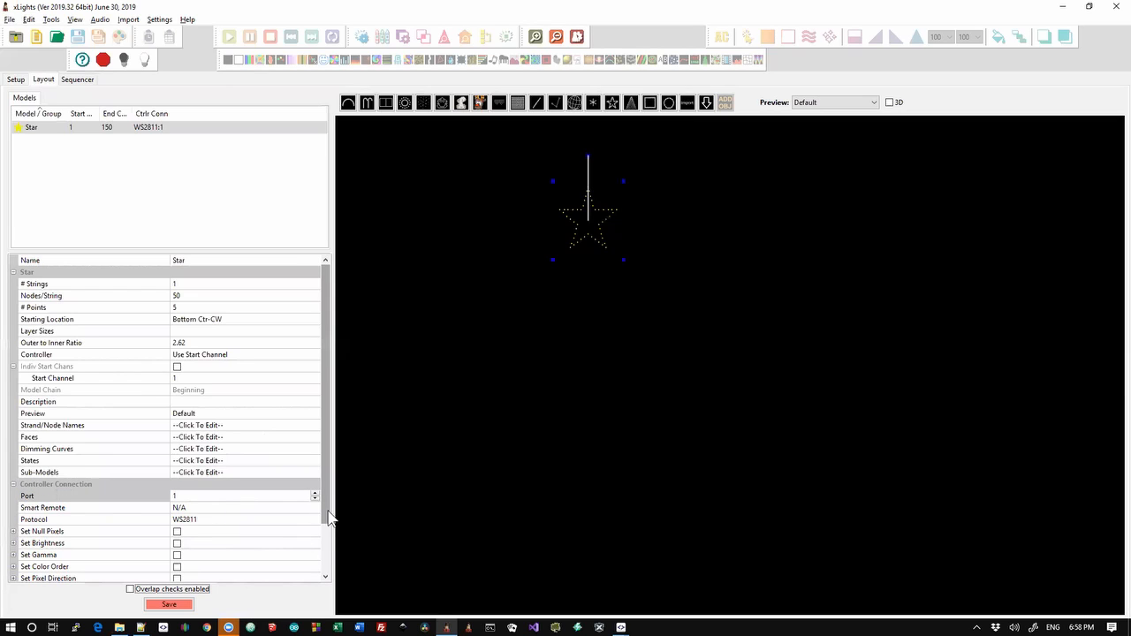
scroll(328, 531, "down", 2)
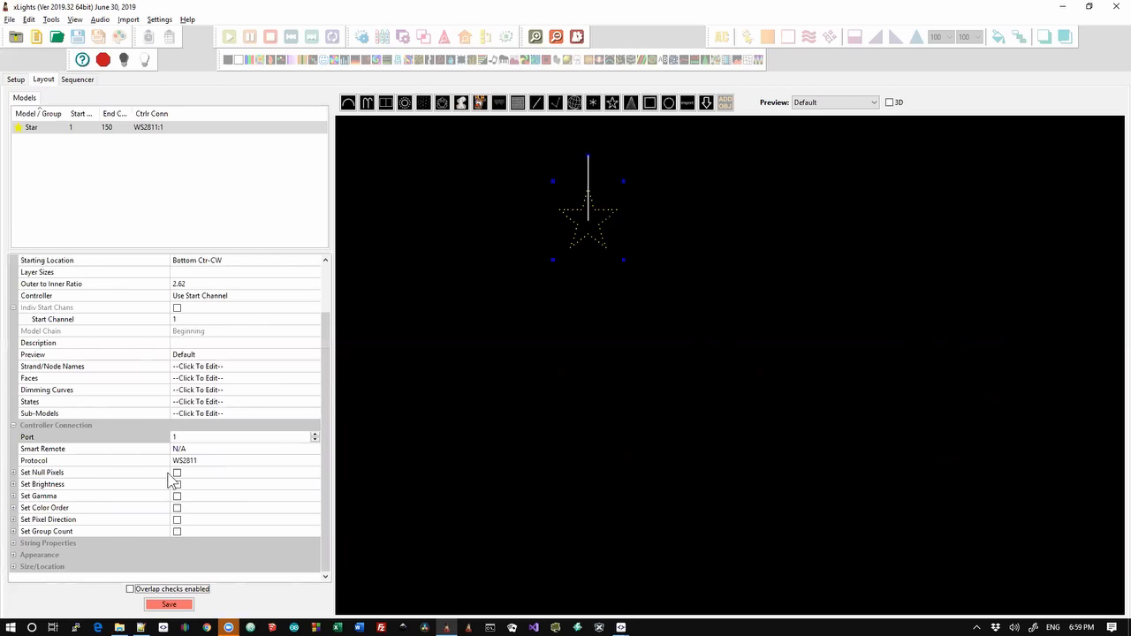
- Switch to Notepad++ and highlight the 2019.20 note about Falcon upload using "Absolute" or "Universe" mode
key("alt+Tab")
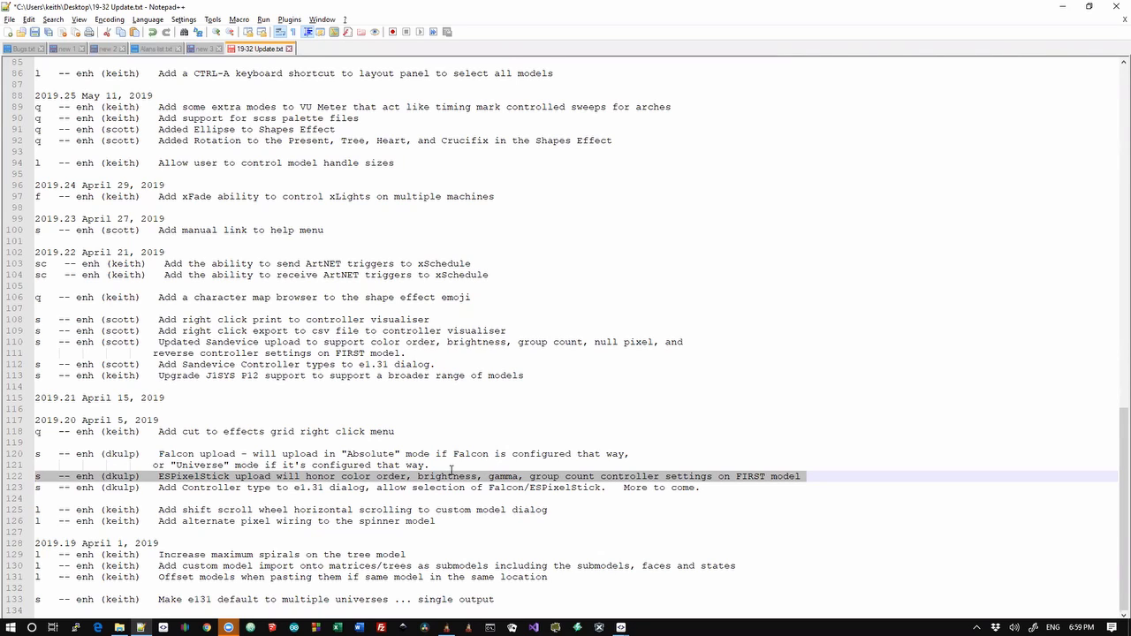
left_click_drag(442, 466, 37, 454)
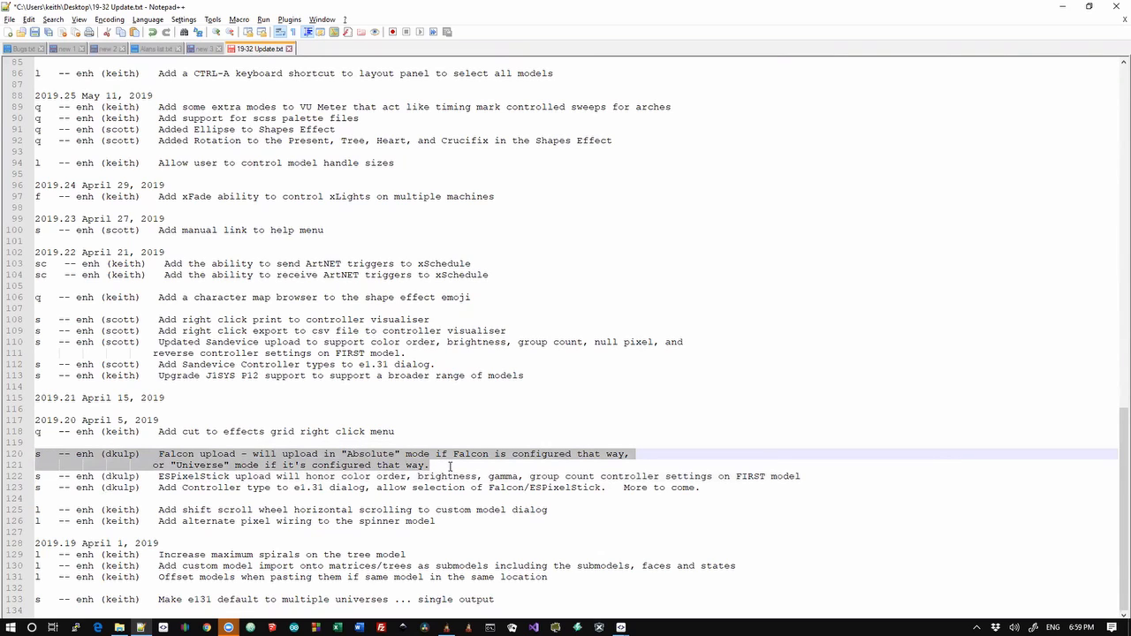
left_click_drag(450, 466, 37, 454)
key("Up")
key("Down")
key("Down")
key("Down")
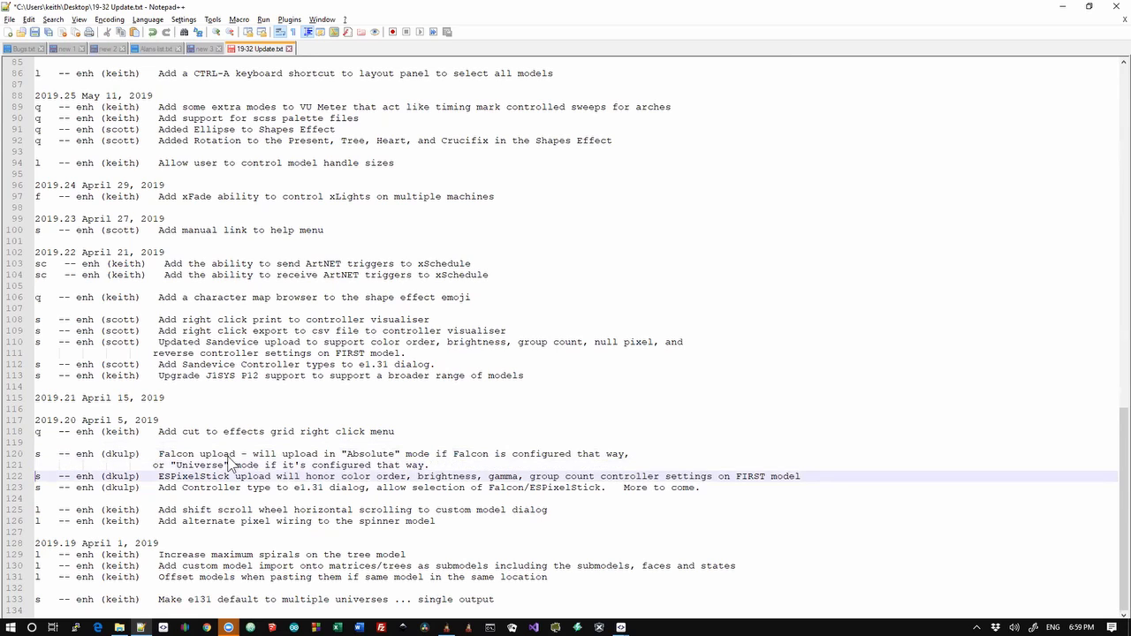
key("shift+Up")
key("shift+Up")
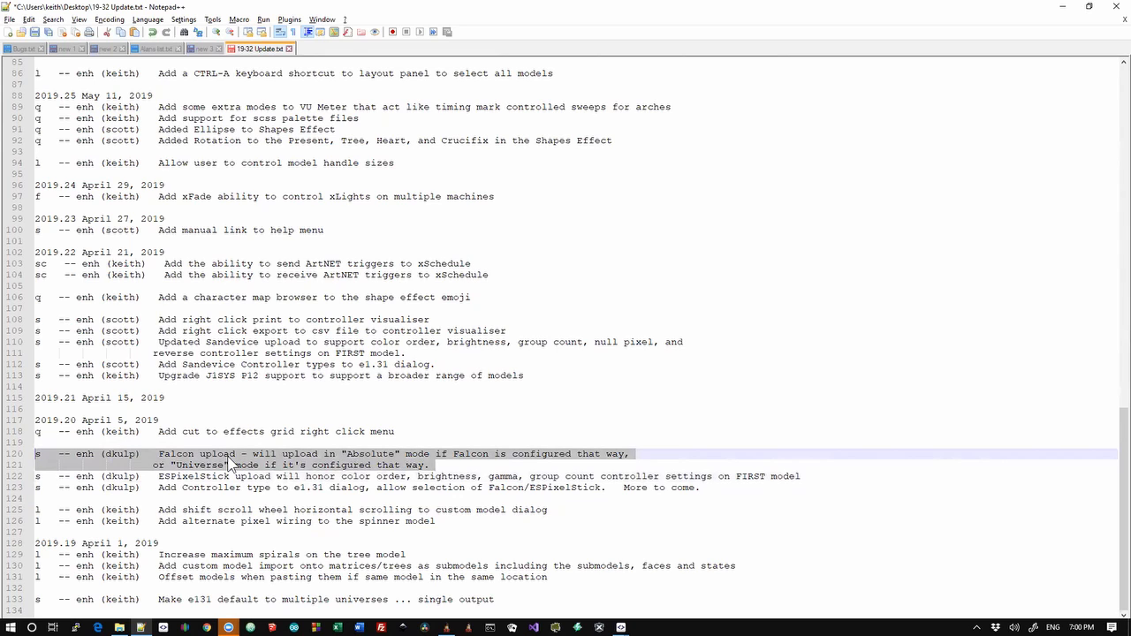
- Highlight the 2019.22 note about upgraded J1SYS P12 support for a broader range of models
key("Up")
key("Up")
key("Up")
key("Up")
key("Up")
key("Up")
key("Up")
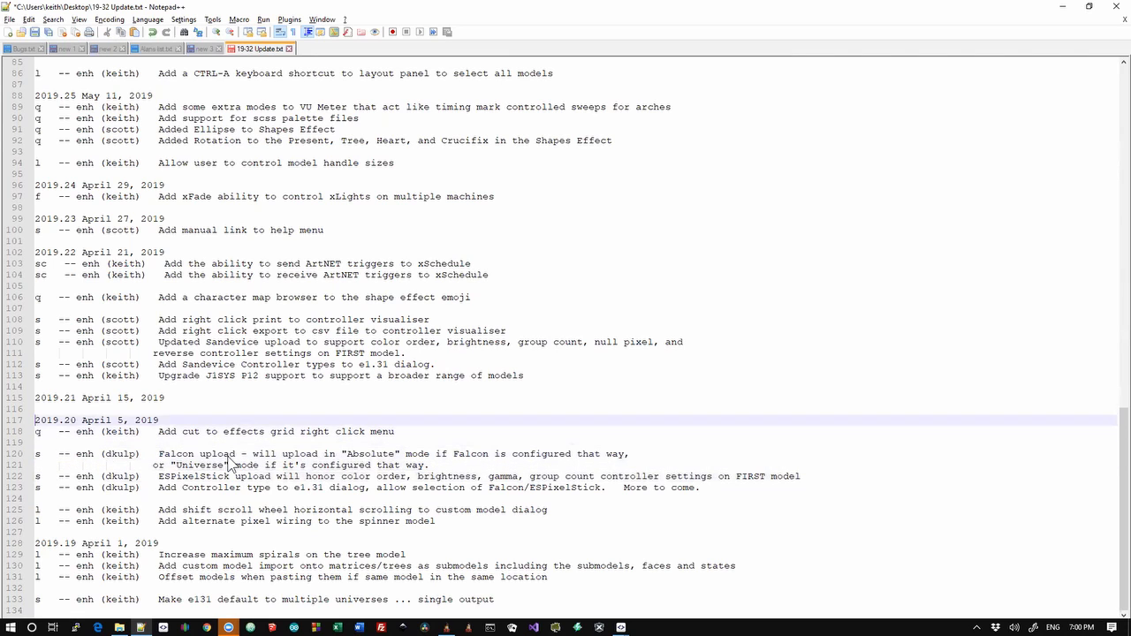
key("shift+Up")
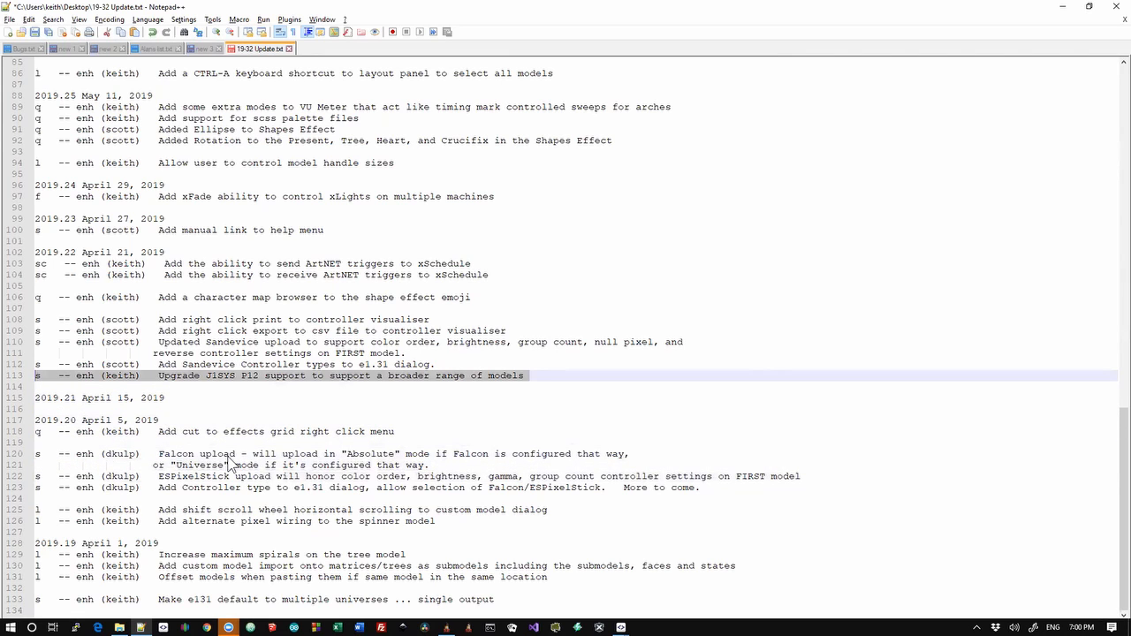
- Switch to xLights and draw a Tree model below the Star in the layout preview
key("alt+Tab")
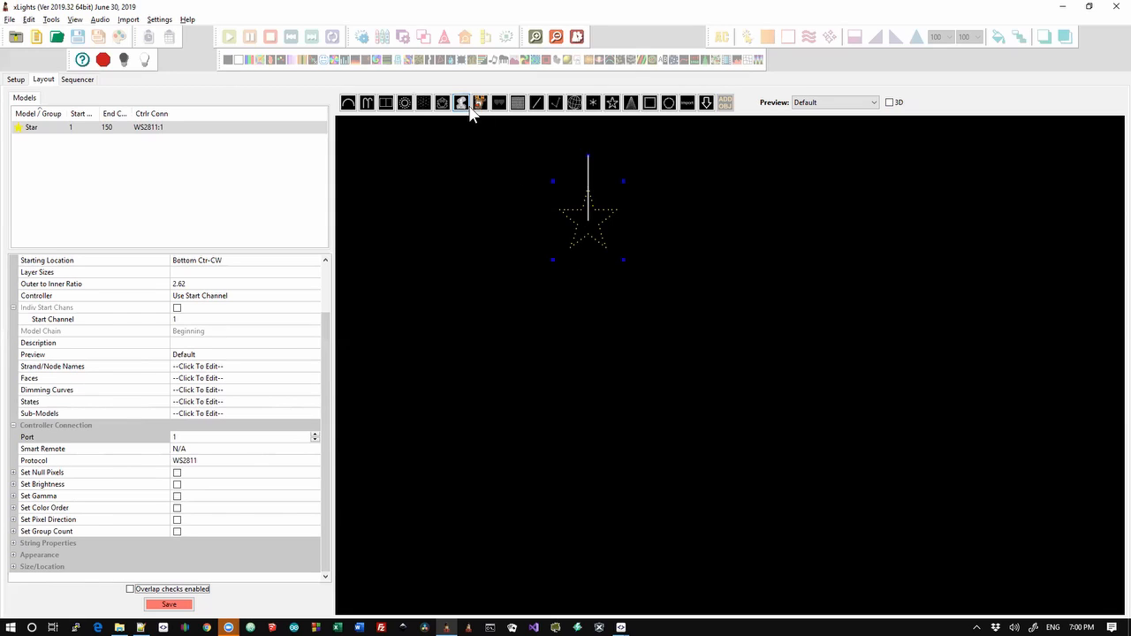
left_click(631, 104)
left_click_drag(547, 323, 601, 407)
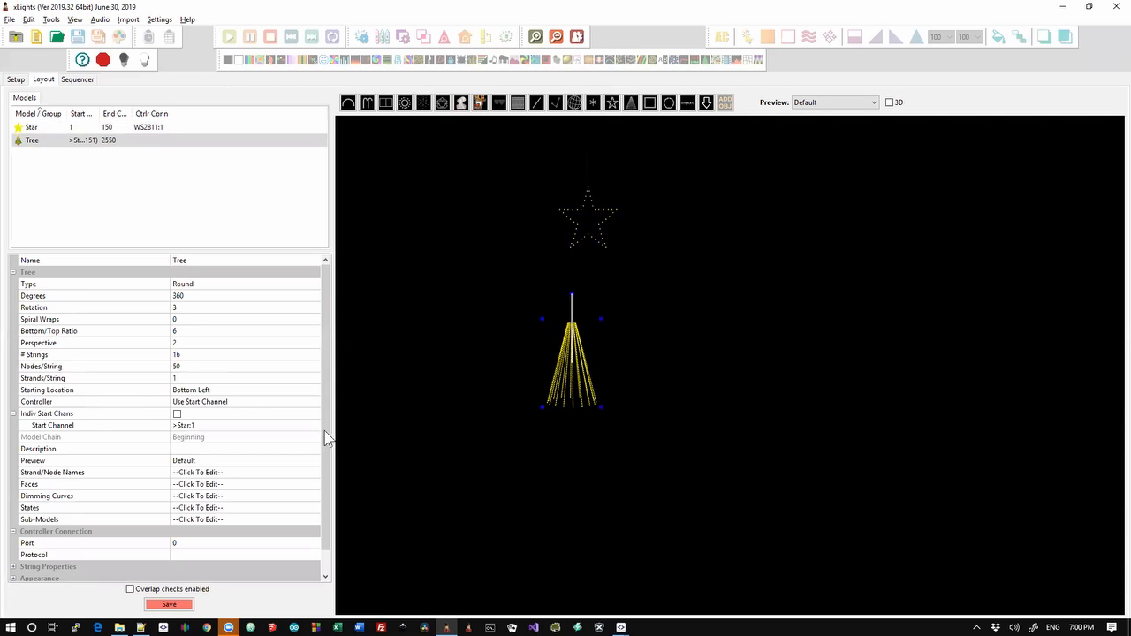
- Set the Tree model to 4 strings, 200 nodes per string and 4 strands per string
left_click(191, 357)
type("4")
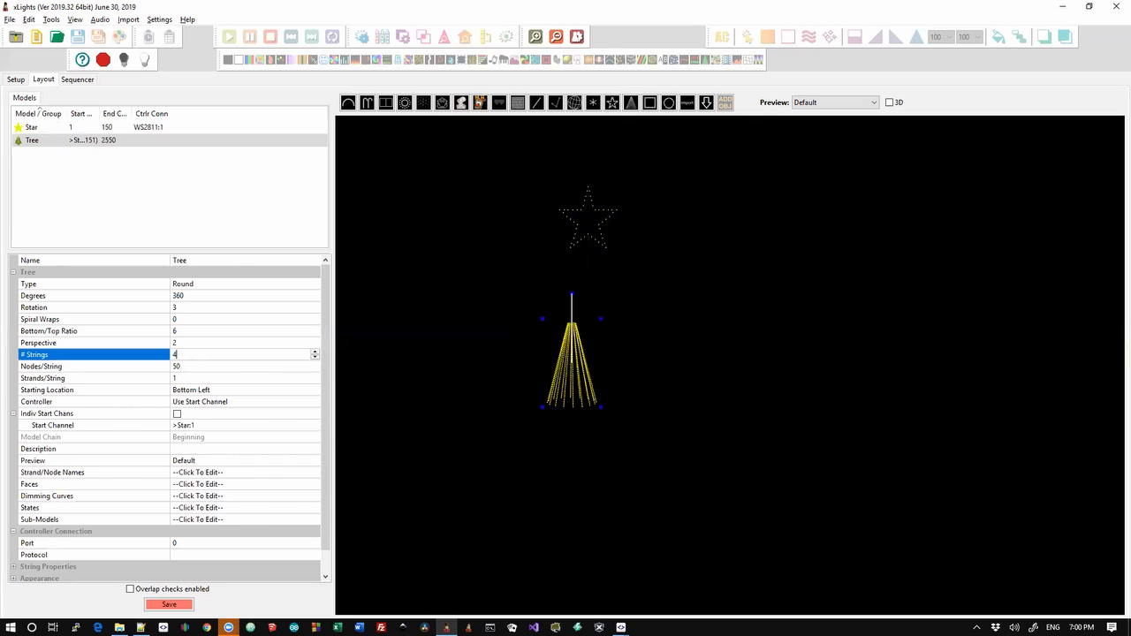
key("Return")
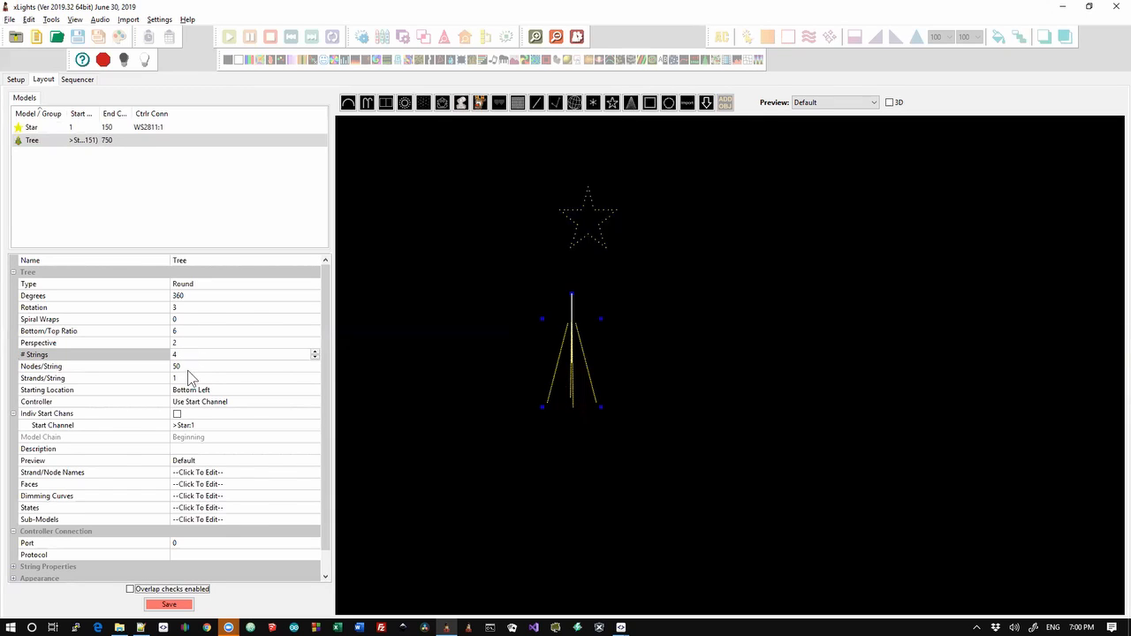
left_click(187, 368)
type("200")
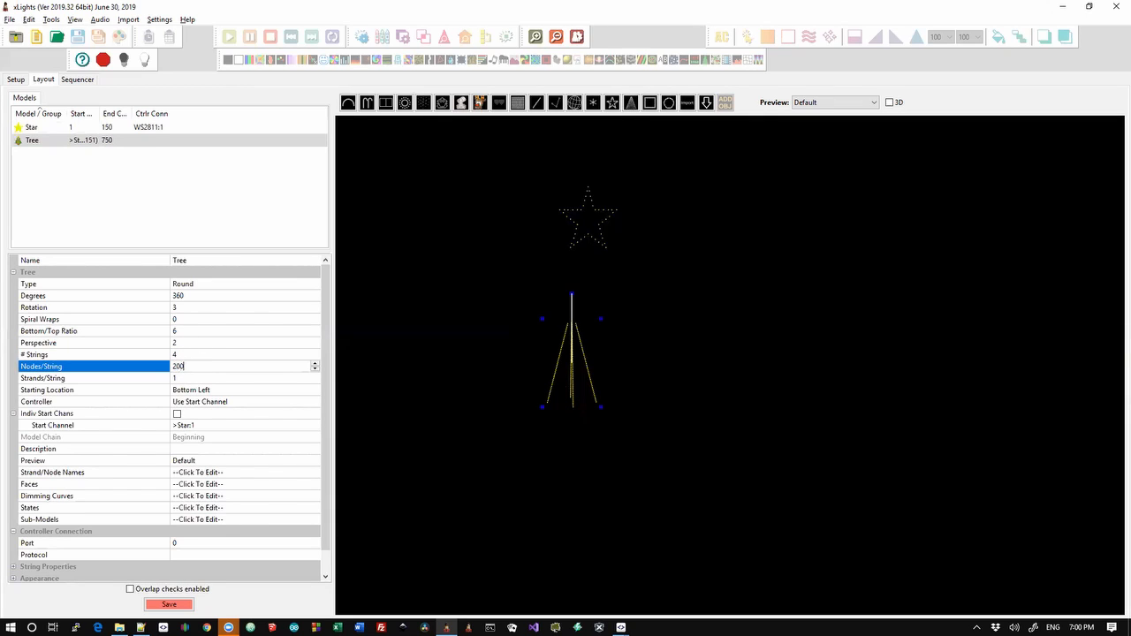
key("Return")
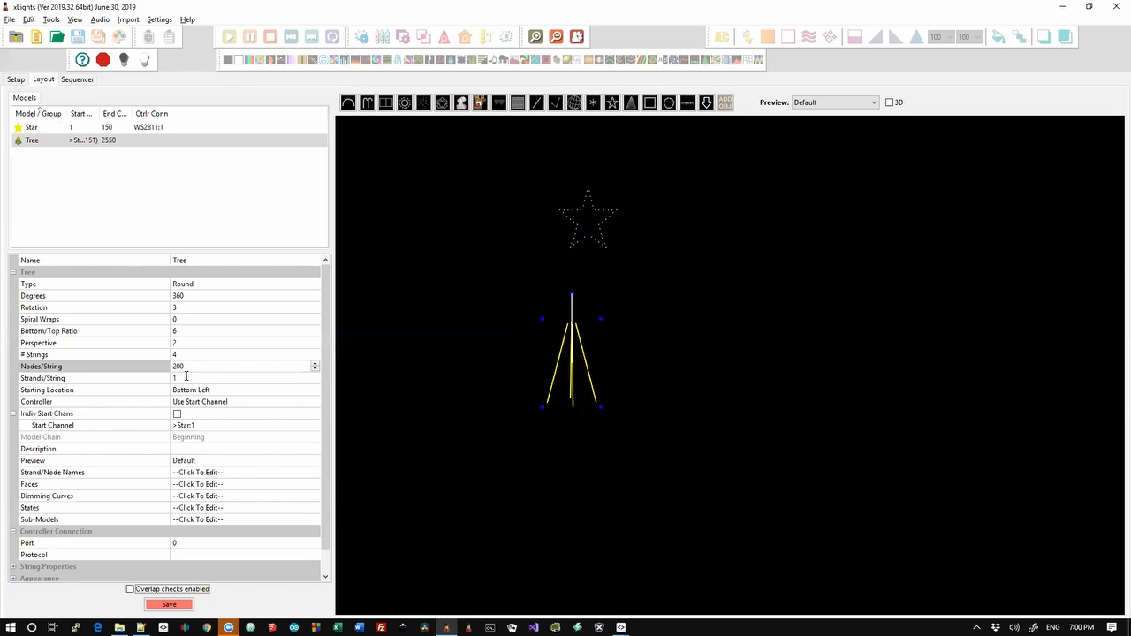
left_click(188, 379)
type("4")
key("Return")
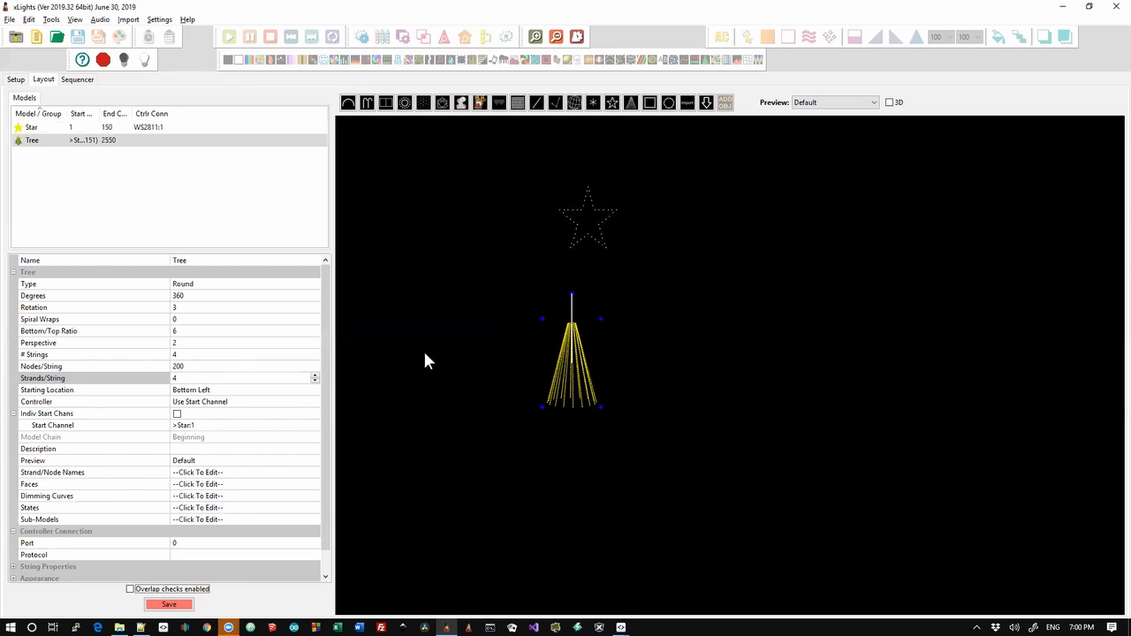
- Set the controller connection port to 1 for the Tree model and to 4 for the Star model
left_click(235, 543)
type("1")
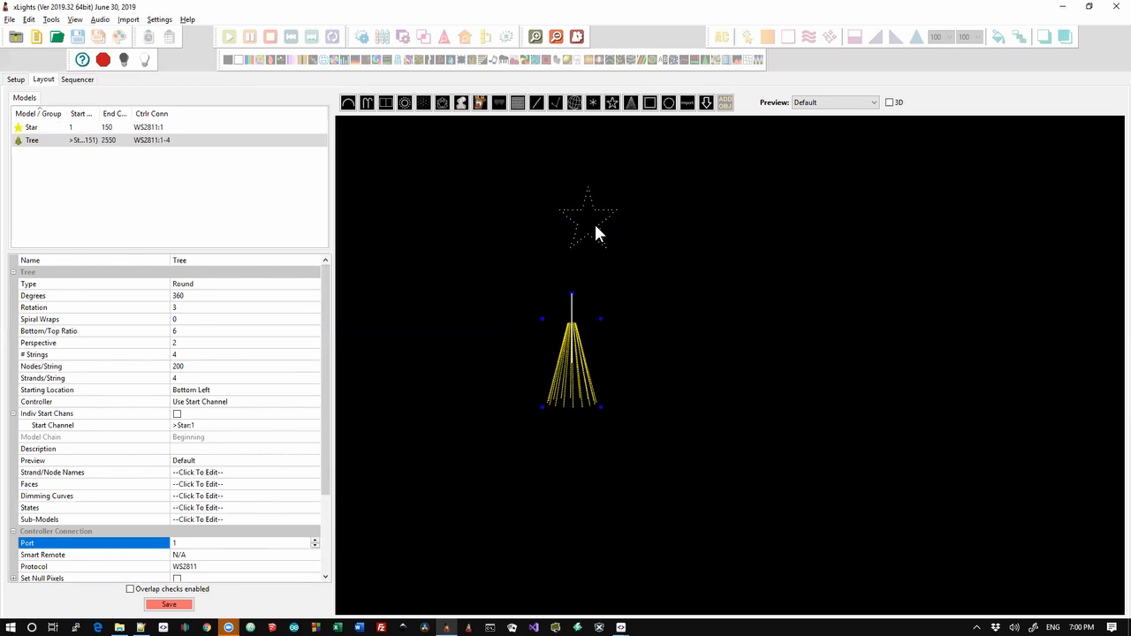
left_click(594, 231)
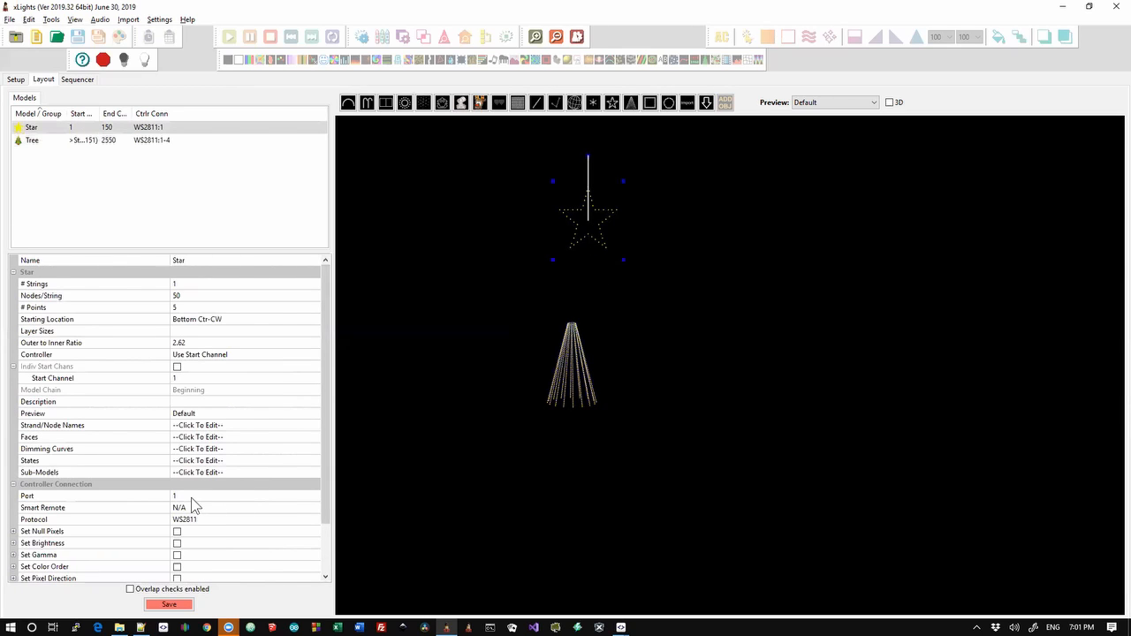
left_click(192, 498)
type("4")
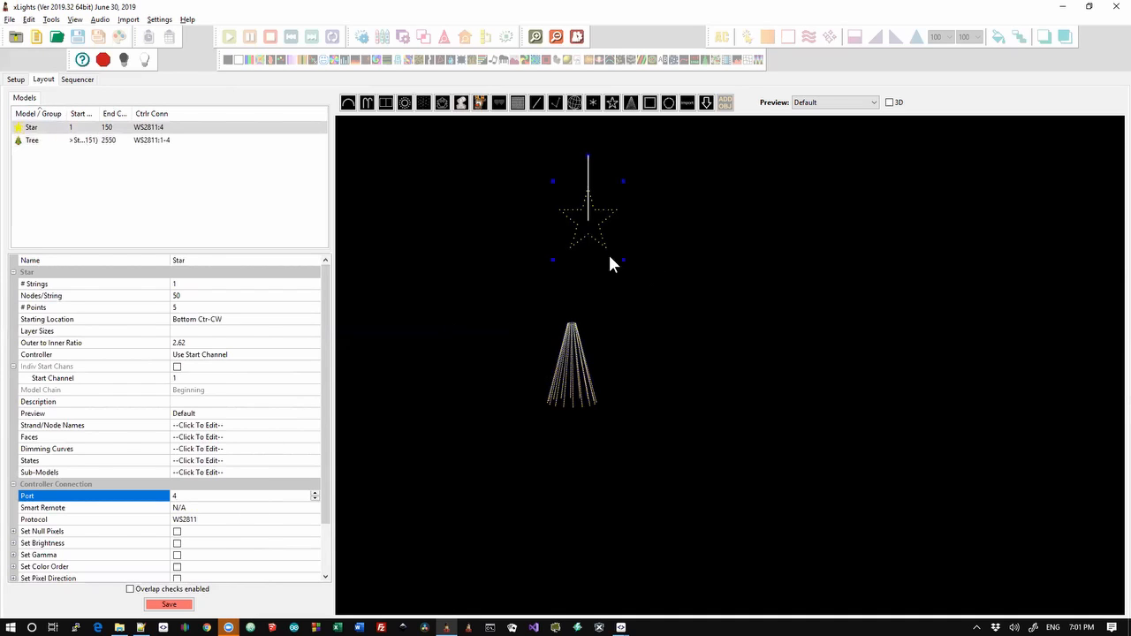
- Set the Tree model's start channel to #1:1
left_click(574, 382)
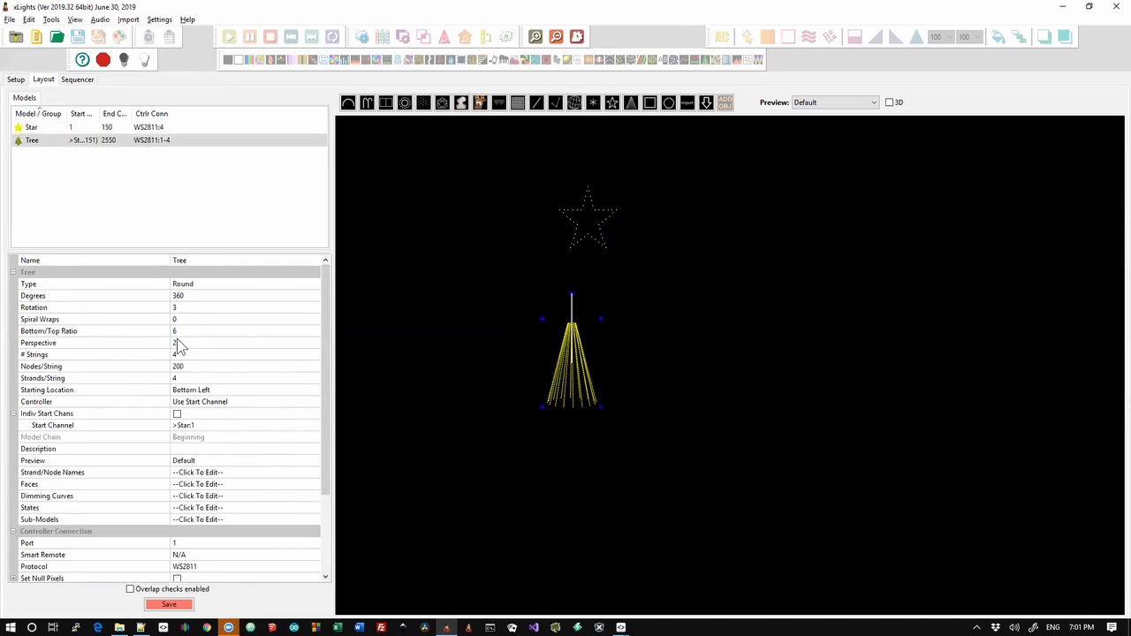
left_click(228, 426)
type("@")
key("BackSpace")
type("#1:1")
key("Return")
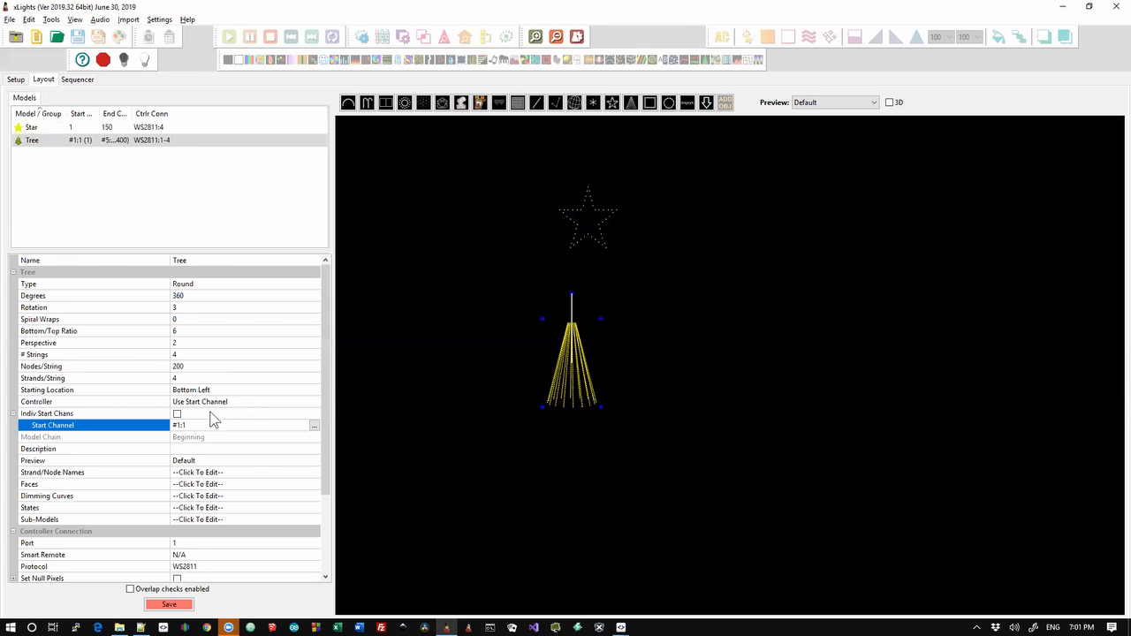
- Set the Star model's start channel to 1, offset from the end of the Tree model
left_click(582, 248)
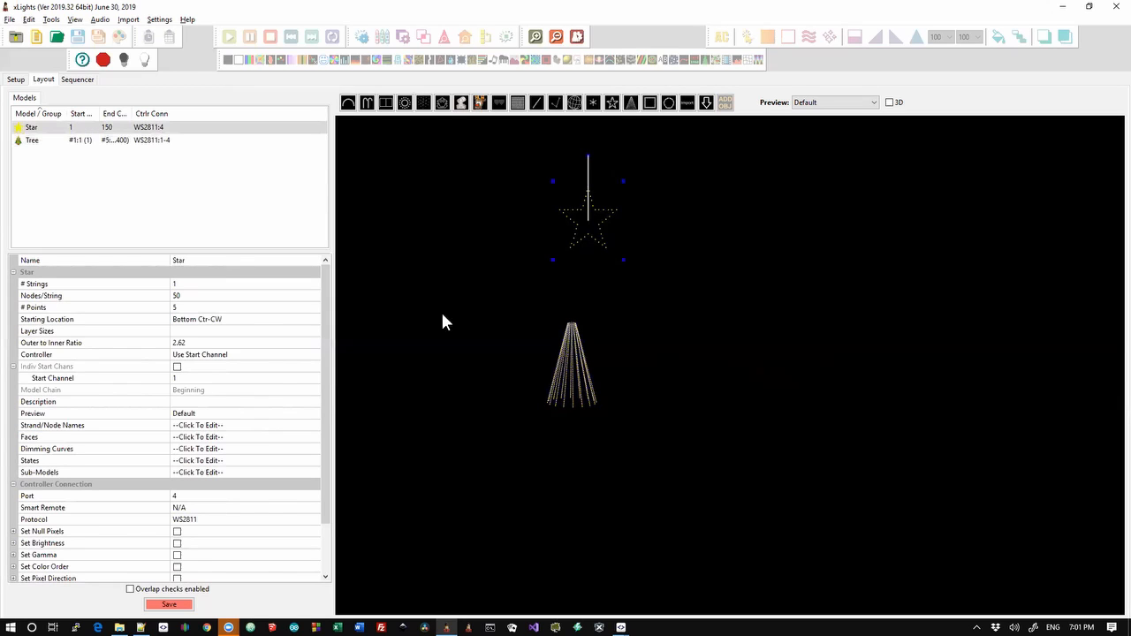
left_click(226, 379)
left_click(313, 379)
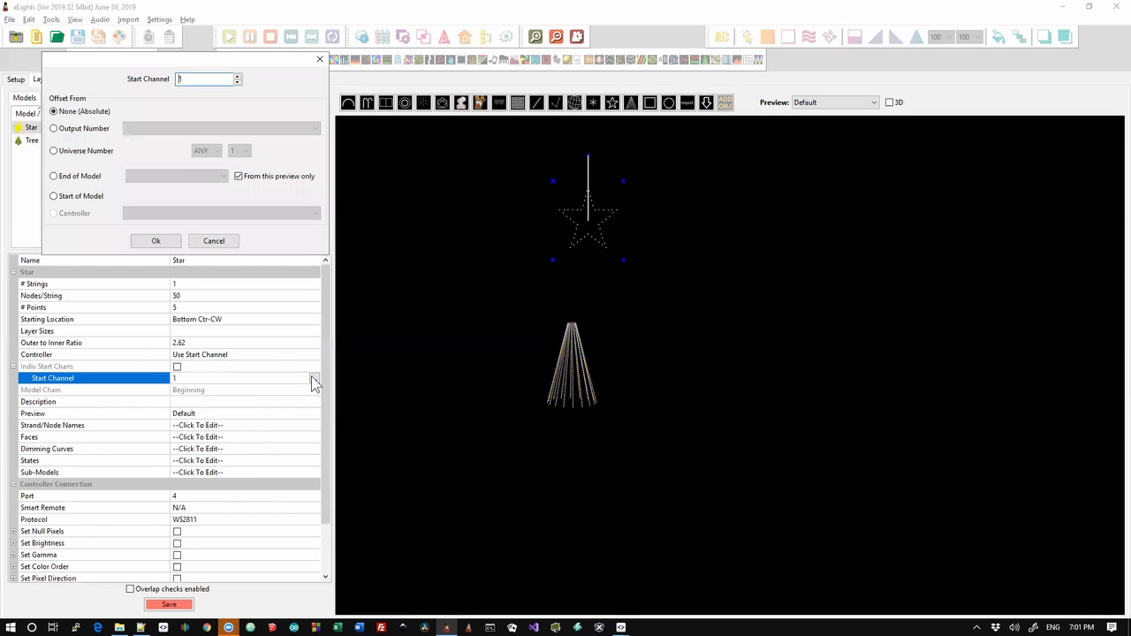
left_click(75, 180)
left_click(147, 176)
left_click(147, 193)
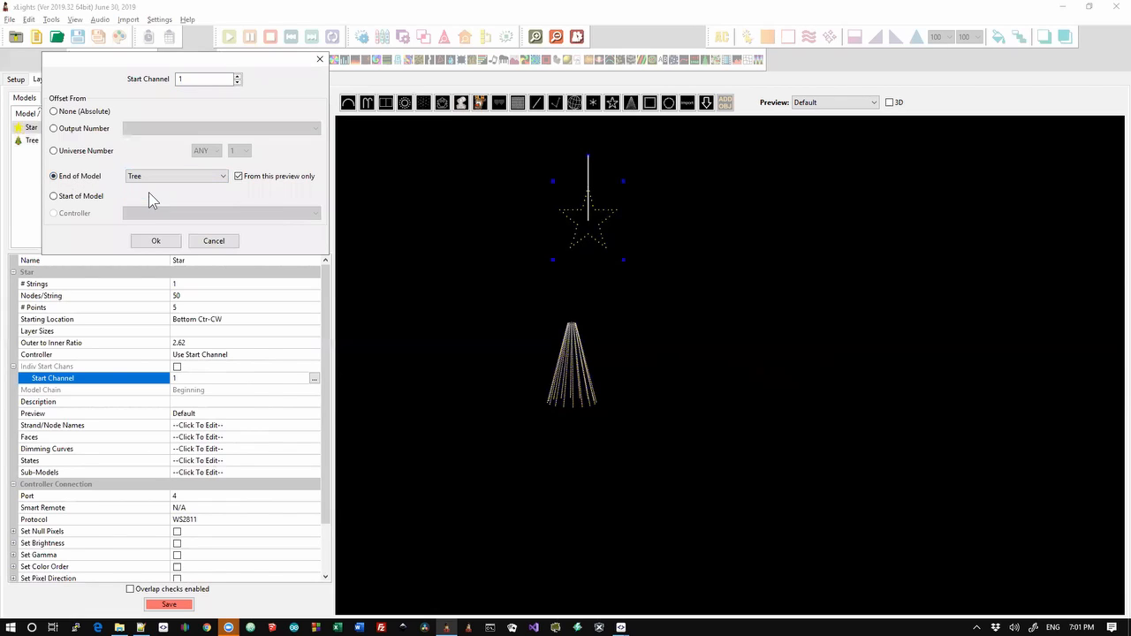
left_click(156, 241)
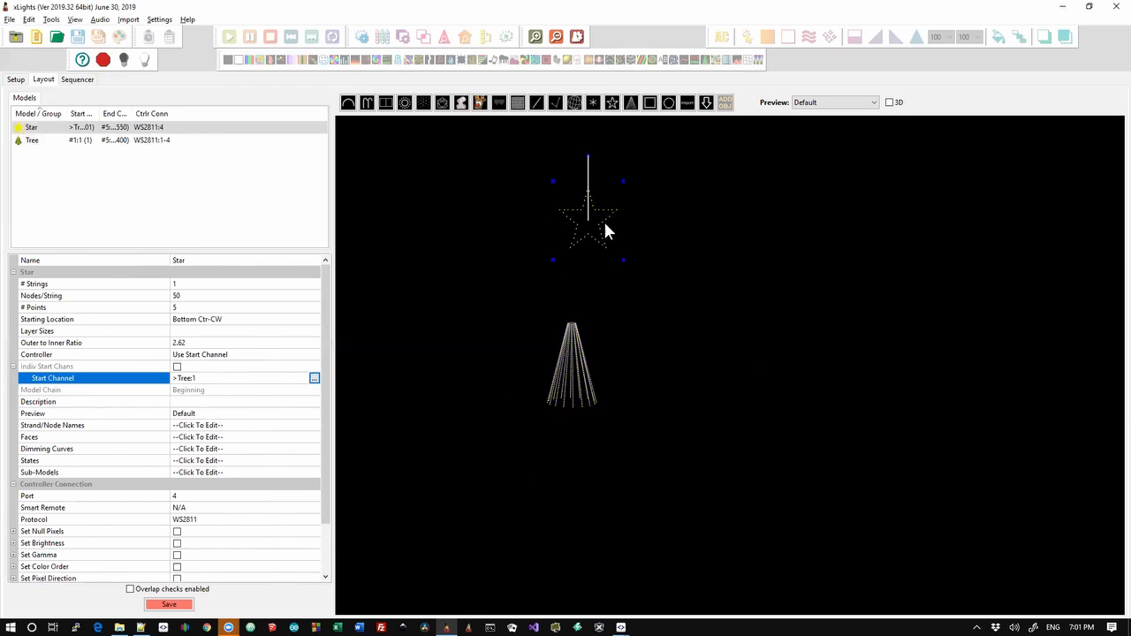
- Move the Star model down onto the top of the Tree and leave no model selected
left_click_drag(601, 221, 584, 293)
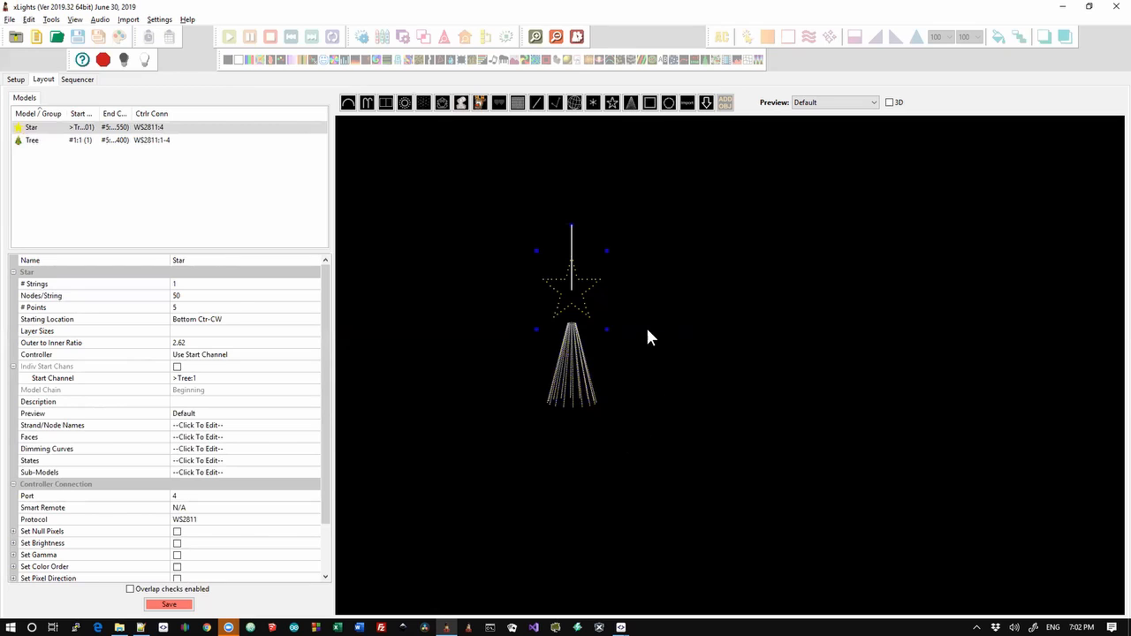
left_click_drag(492, 469, 638, 219)
left_click(713, 388)
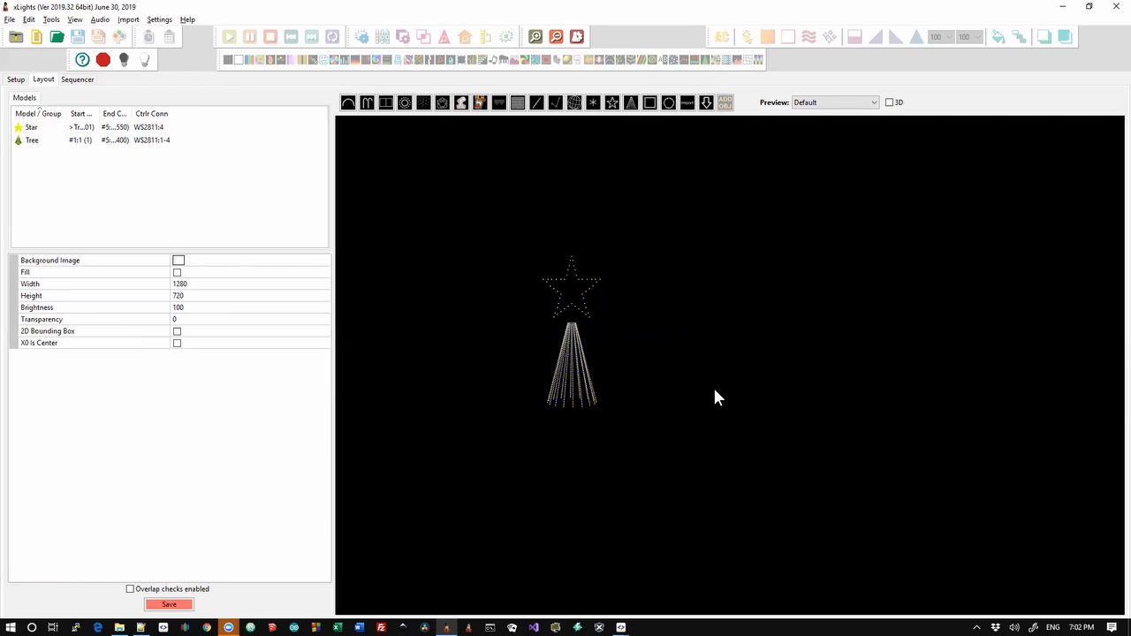
- Switch to Notepad++ and highlight the 2019.22 note about adding Sandevice Controller types to the e1.31 dialog
key("alt+Tab")
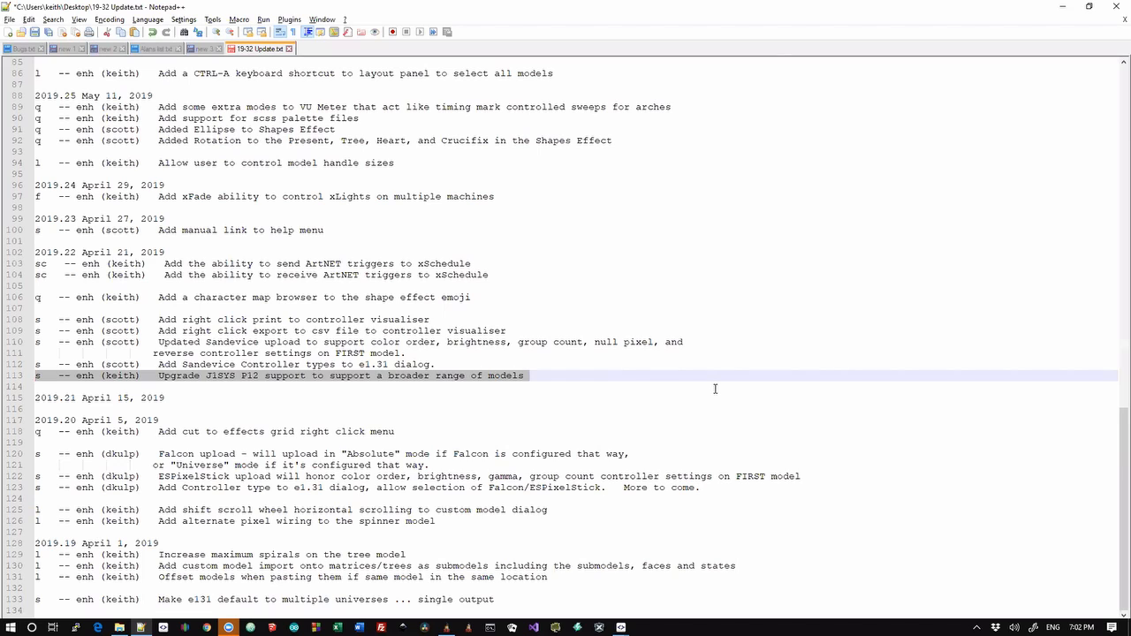
key("Down")
key("Up")
key("shift+Up")
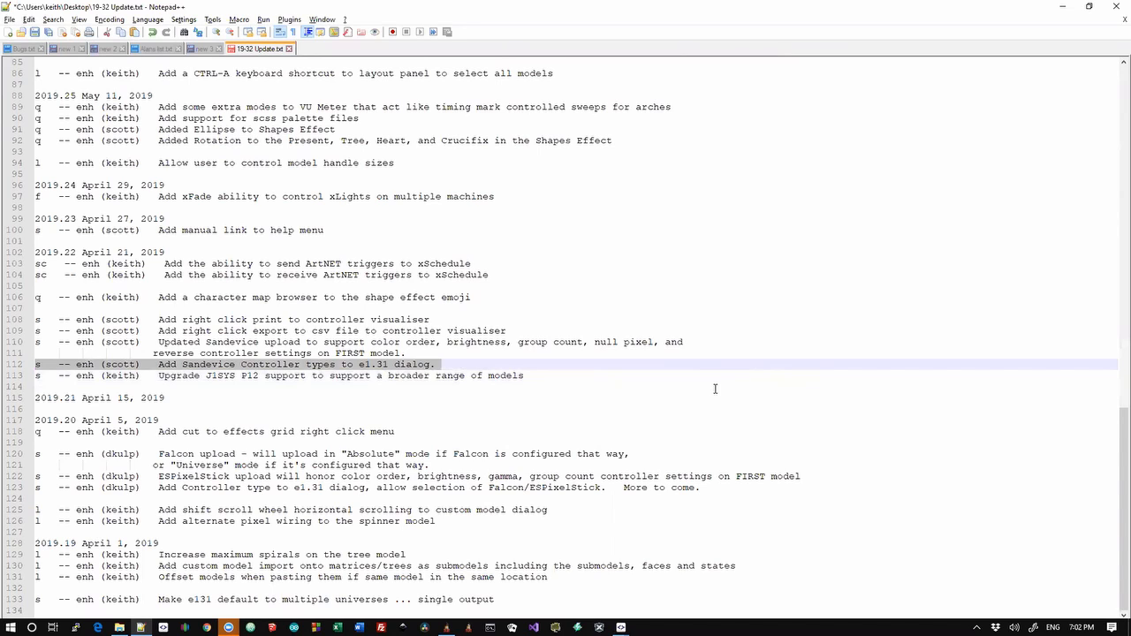
- Highlight the two-line 2019.22 note about Sandevice upload supporting controller settings on the first model
key("Up")
key("Up")
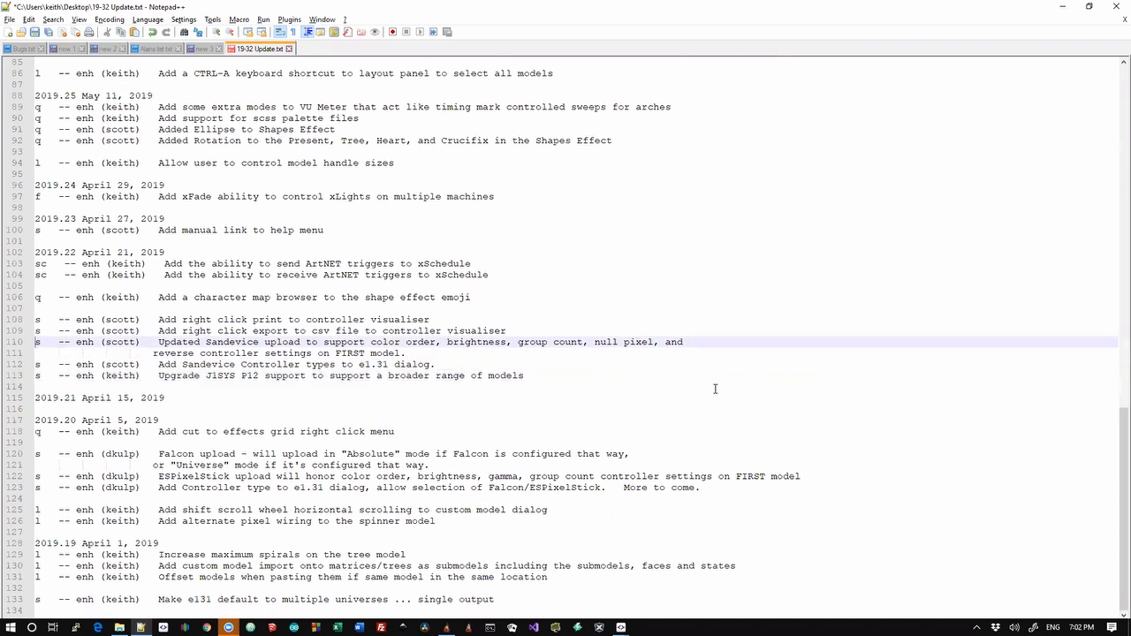
key("shift+Down")
key("shift+Down")
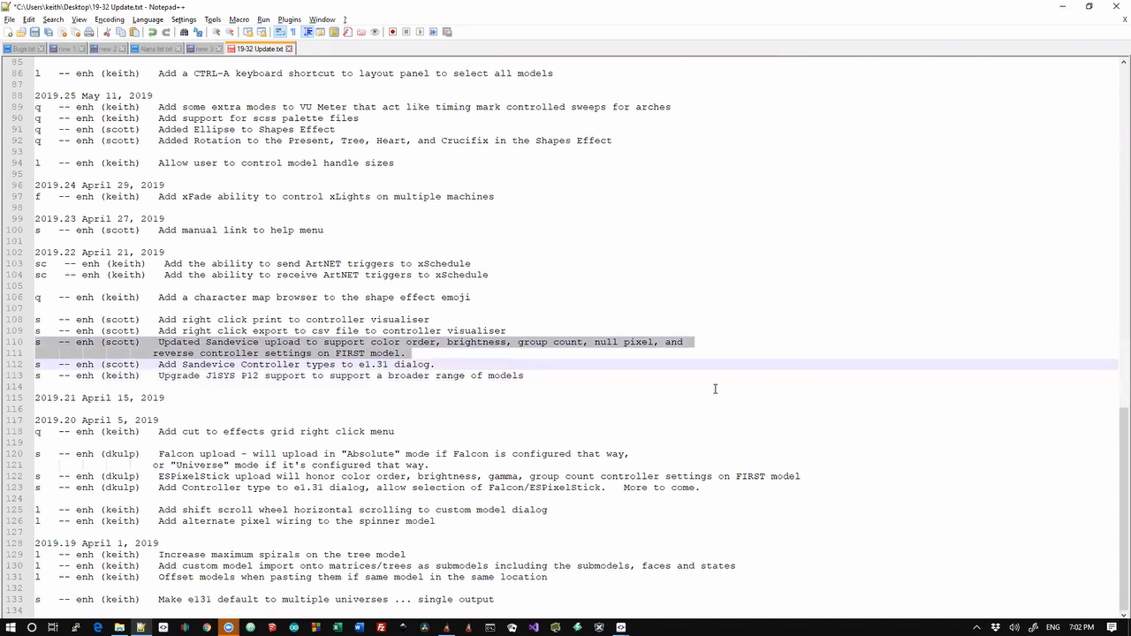
- Switch to xLights and examine the Tree model's controller connection settings, from null pixels to group count
key("alt+Tab")
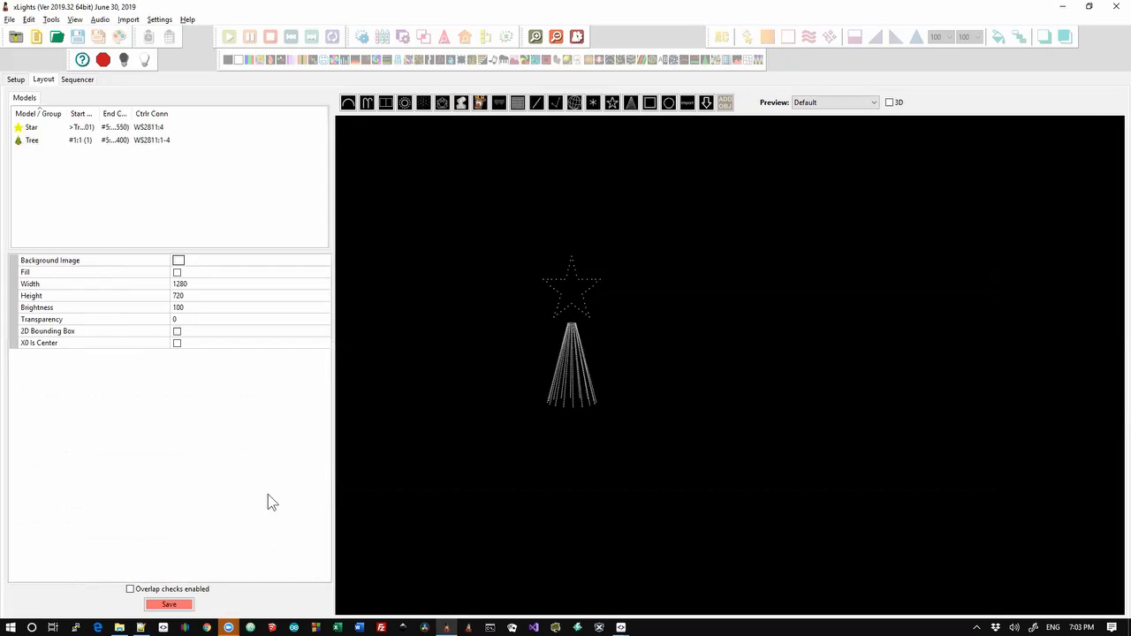
left_click(552, 384)
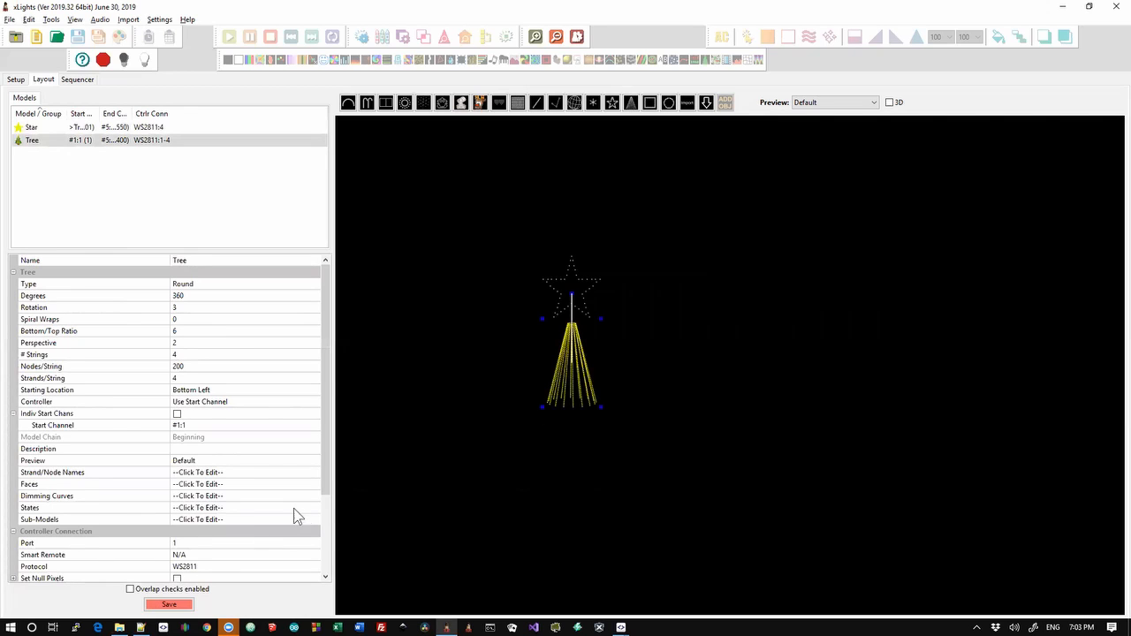
scroll(323, 511, "down", 3)
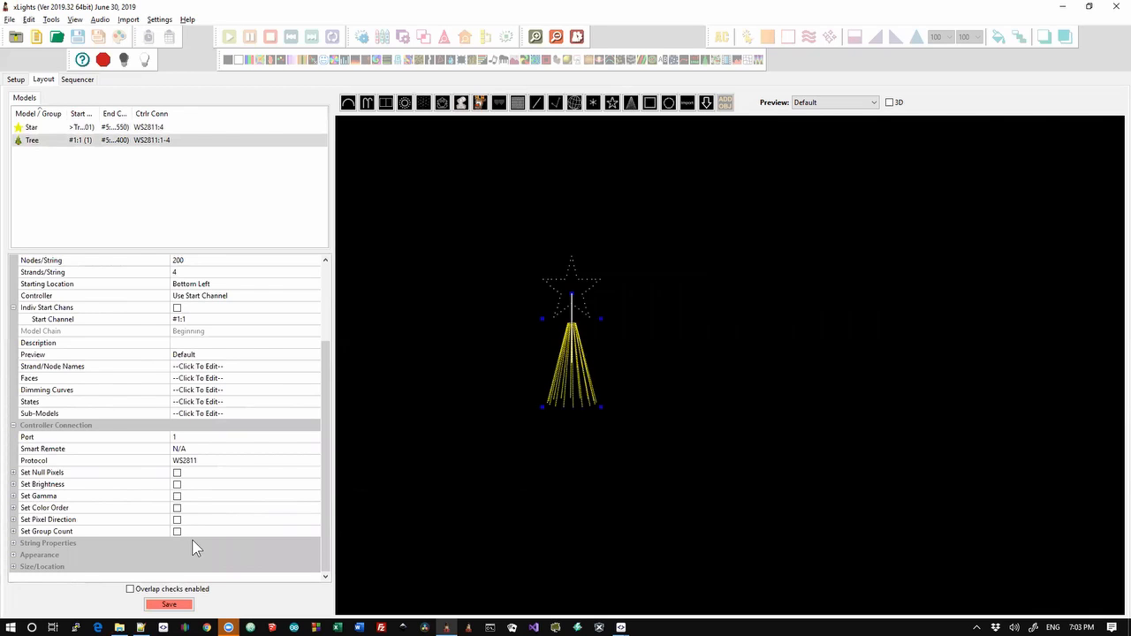
- Switch to Notepad++, clear the highlight on the Sandevice upload note and move up to the note before it
key("alt+Tab")
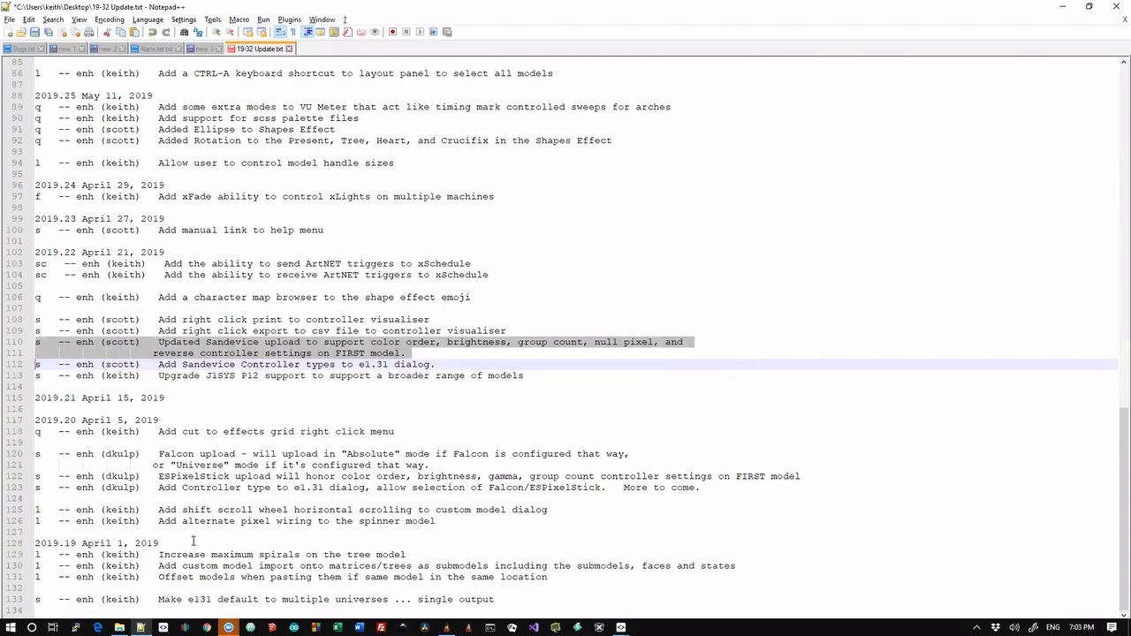
key("Left")
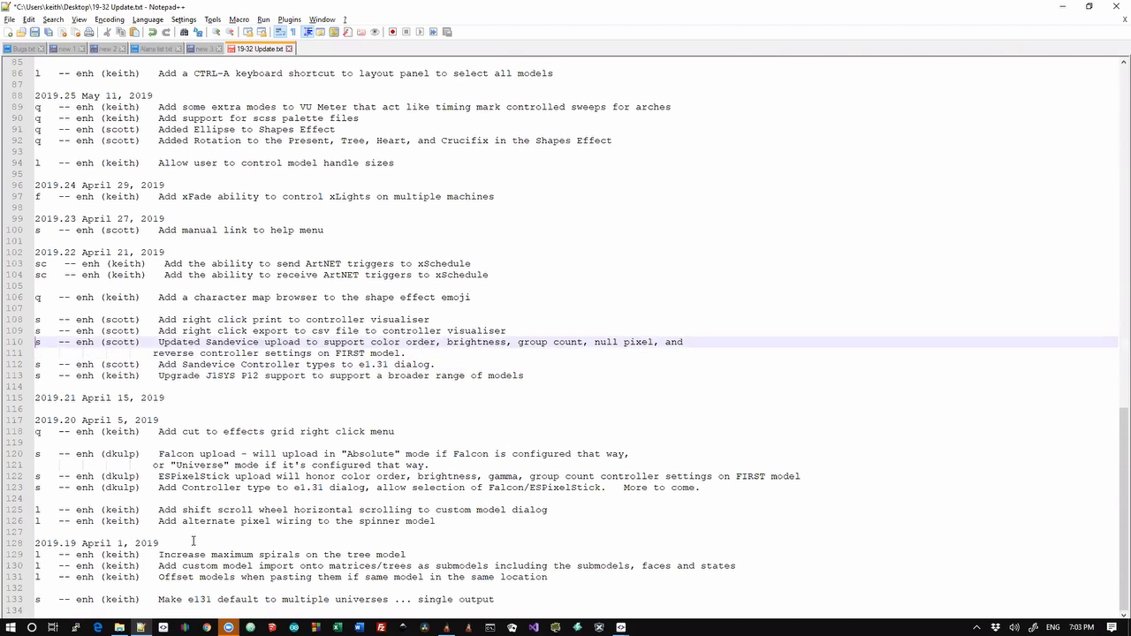
key("Up")
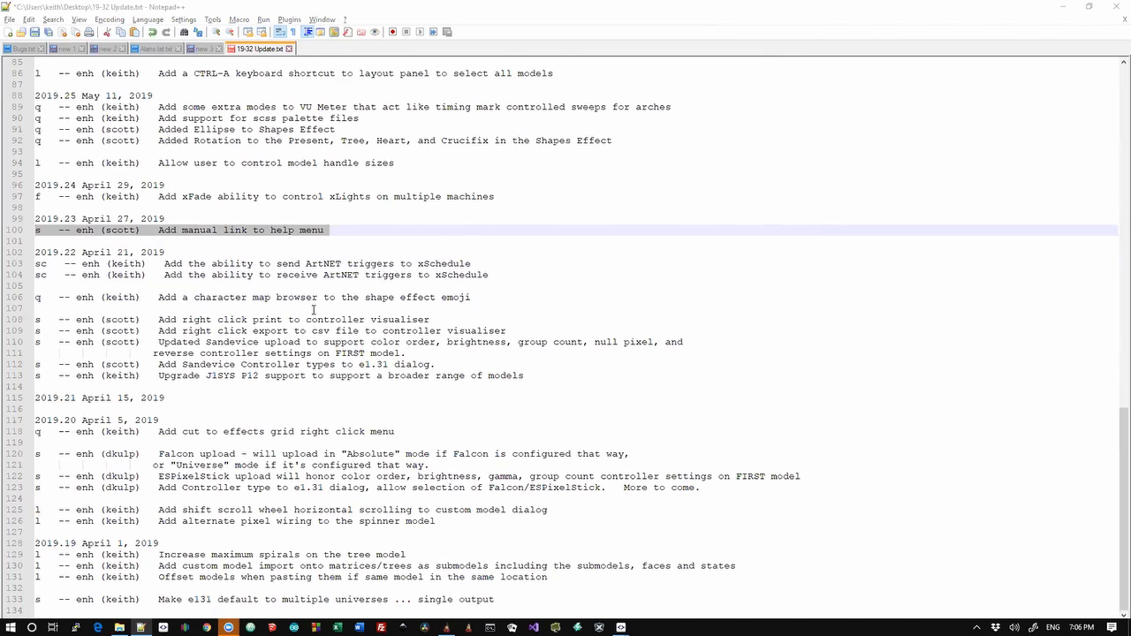
- Switch to xLights, open the online user manual from its help options and look over the manual's home page
key("alt+Tab")
left_click(185, 20)
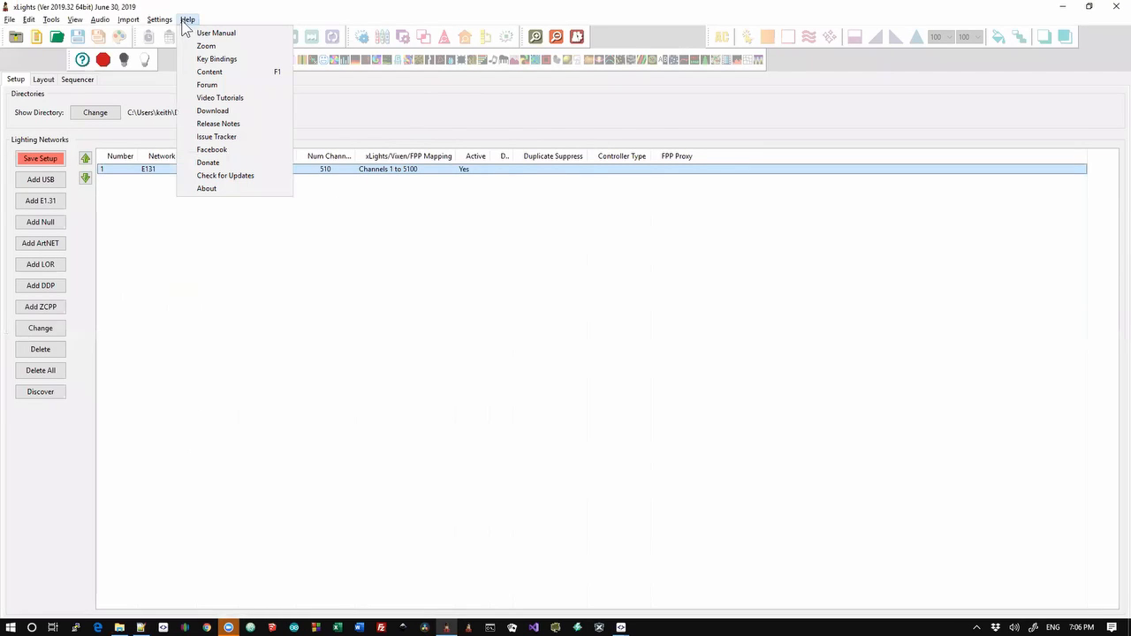
left_click(250, 33)
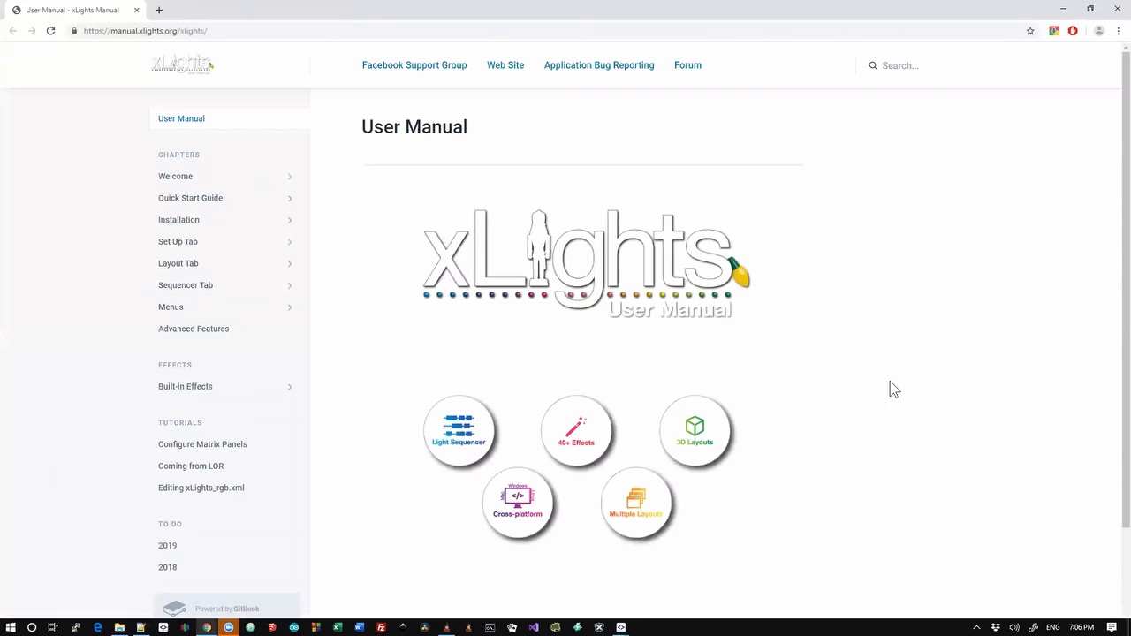
scroll(1115, 265, "down", 2)
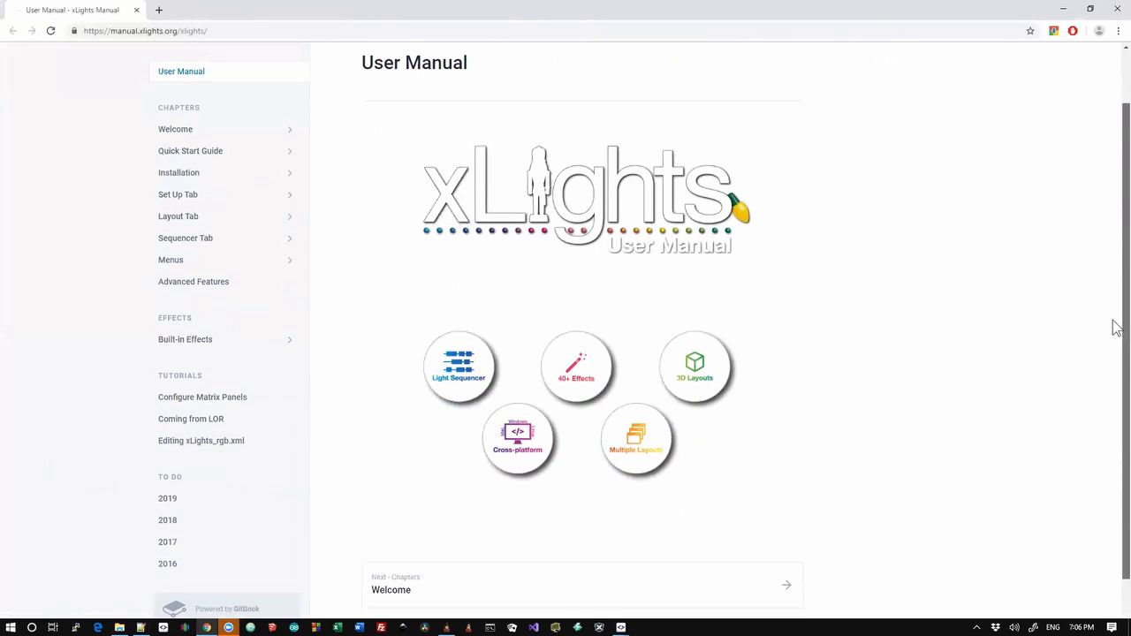
scroll(1115, 274, "up", 2)
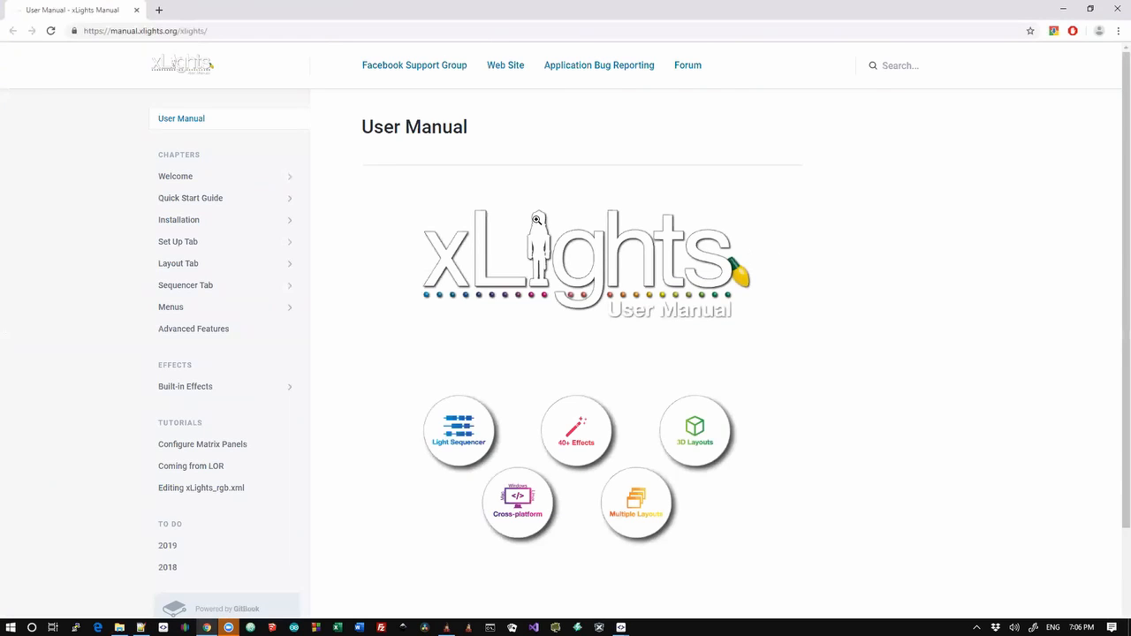
scroll(827, 295, "down", 2)
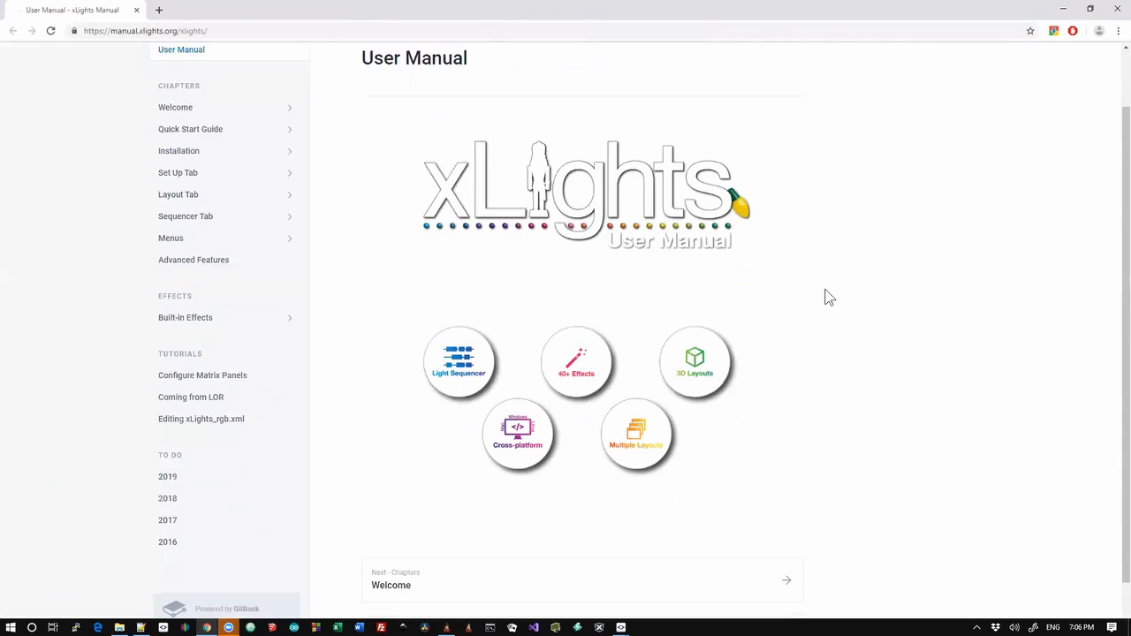
scroll(824, 292, "up", 2)
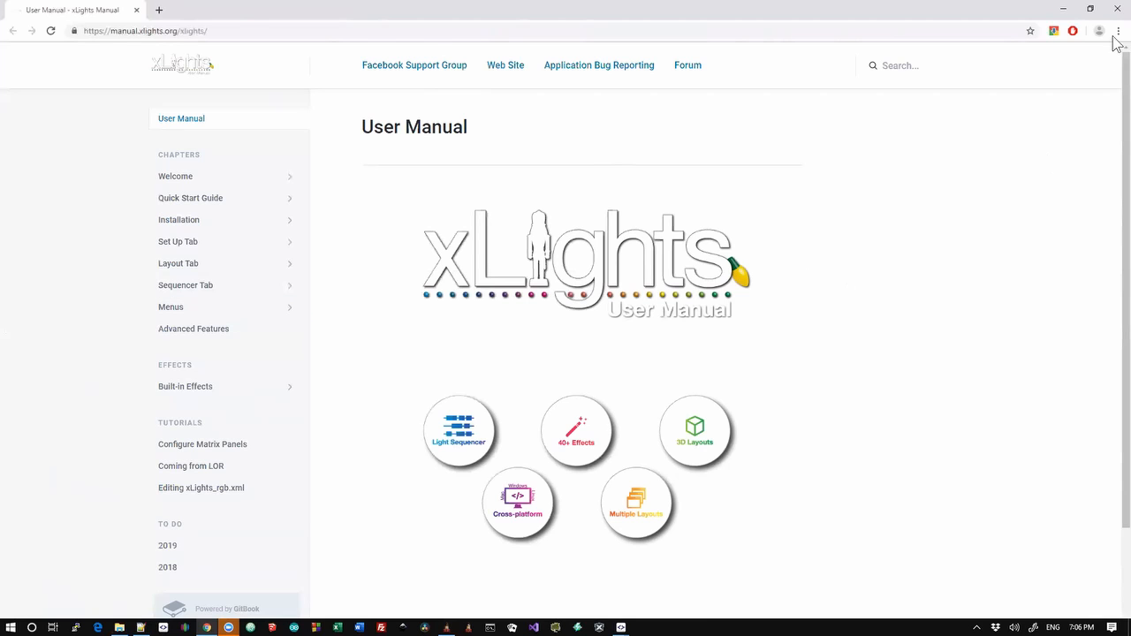
- Switch to Notepad++ and highlight the 2019.27 note about enhancing controller connection bulk edit to allow editing just one property
key("alt+Tab")
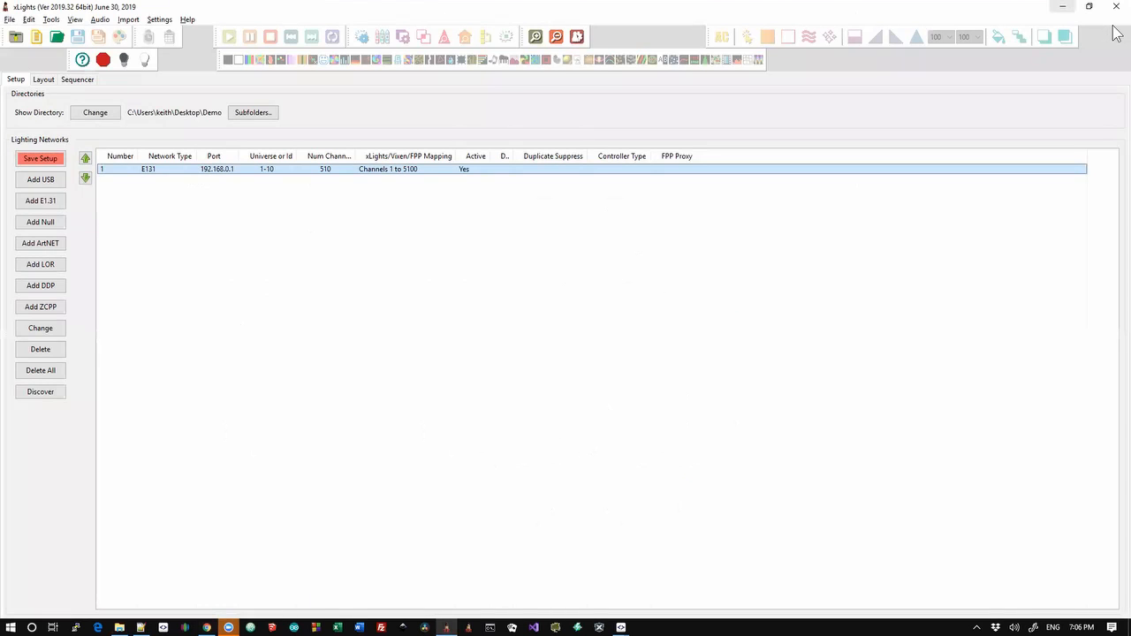
left_click(1064, 11)
key("alt+Tab")
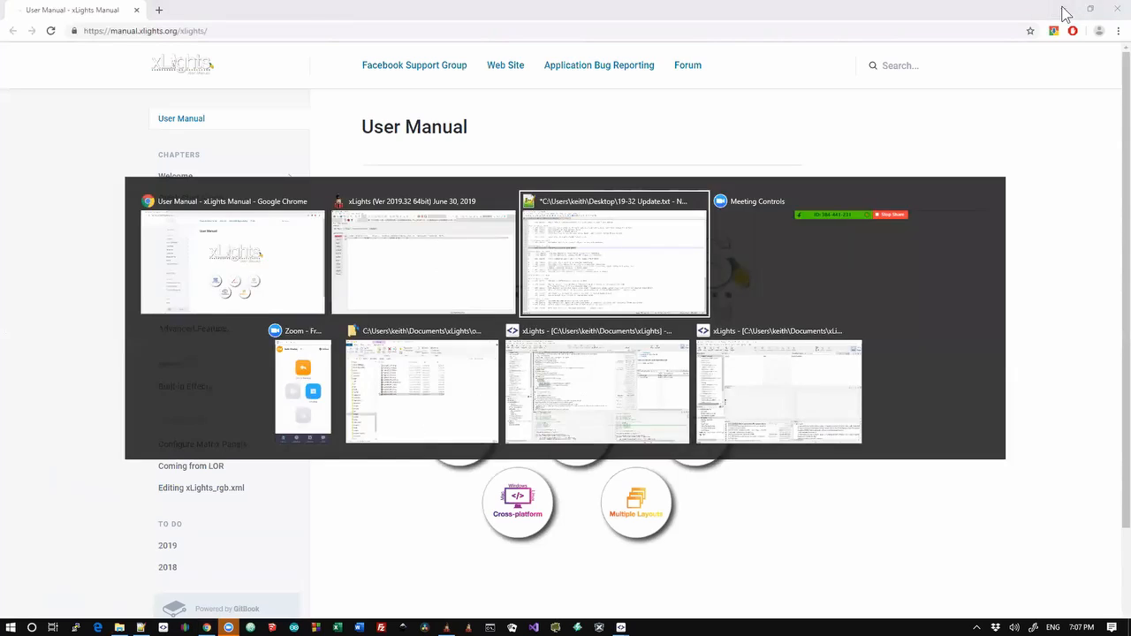
key("Up")
key("Up")
key("Up")
key("Up")
key("Up")
key("Up")
key("Up")
key("Up")
key("Up")
key("Up")
key("Up")
key("Up")
key("Up")
key("Up")
key("Up")
key("Up")
key("Up")
key("Up")
key("Up")
key("Up")
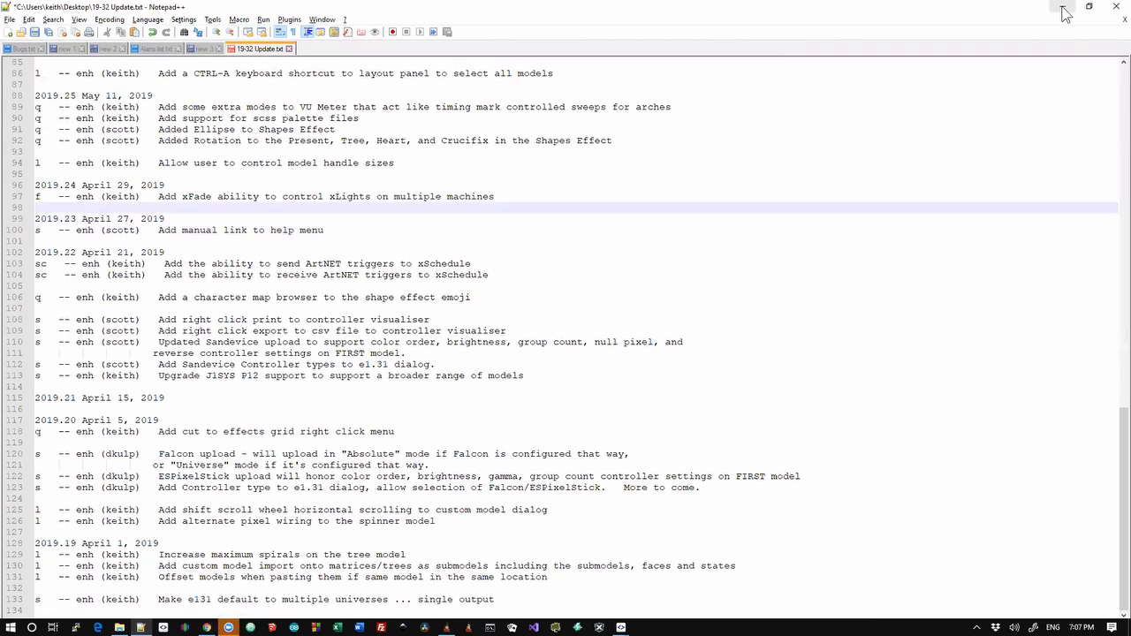
key("Up")
key("Up")
key("Up")
key("Up")
key("Up")
key("Up")
key("Up")
key("Up")
key("Up")
key("Up")
key("Up")
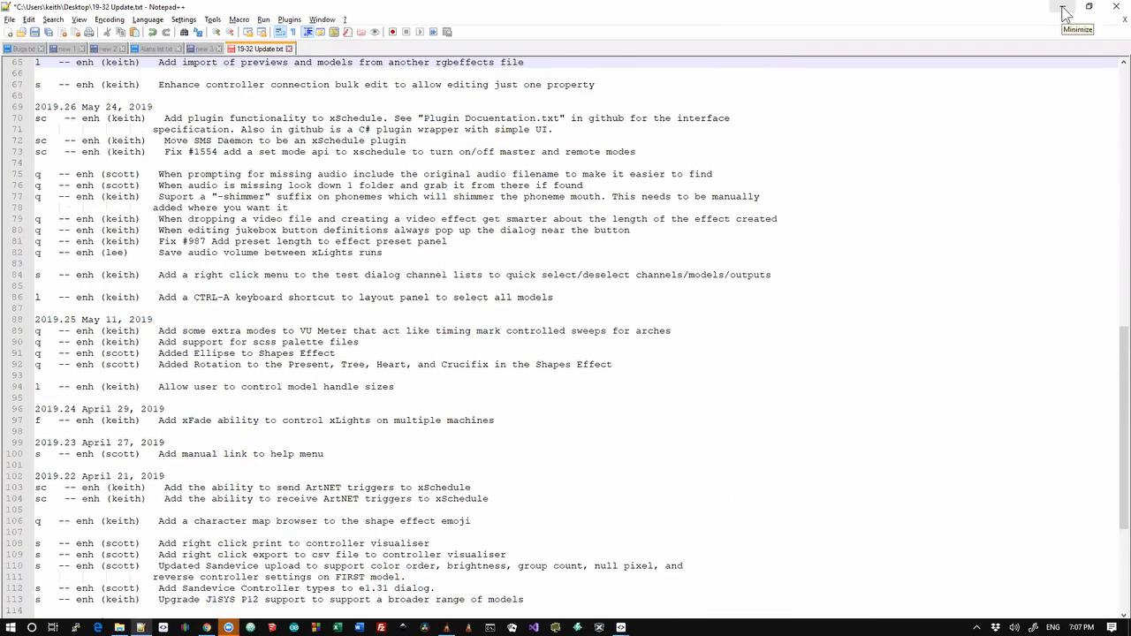
key("shift+Up")
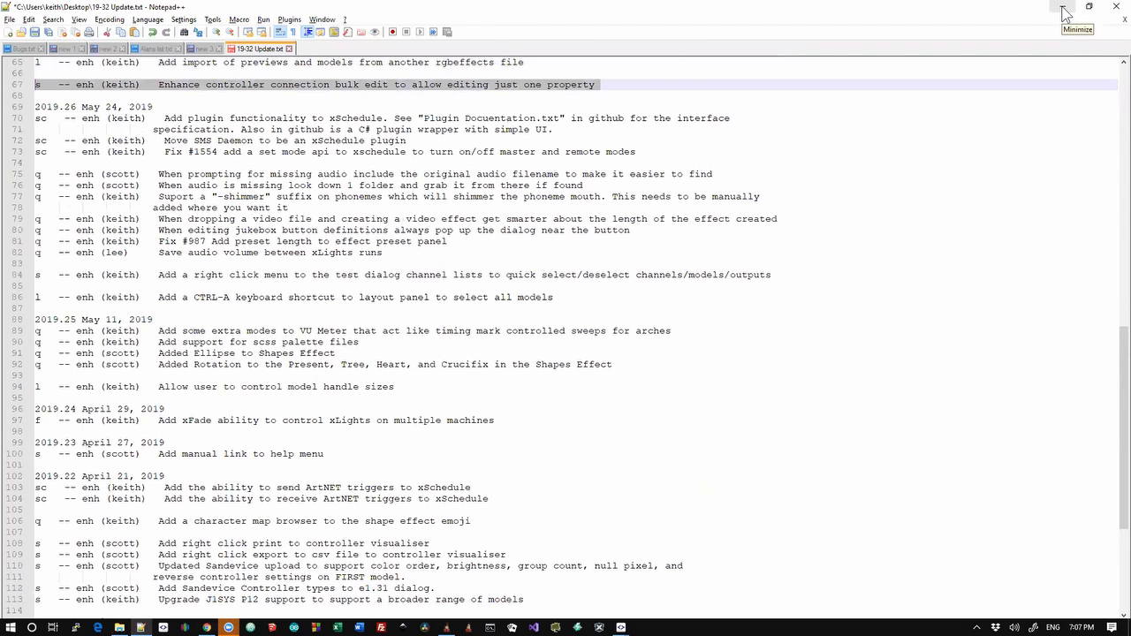
- Switch to xLights, select the three small stars in the layout and show their bulk edit options
left_click(1065, 13)
key("alt+Tab")
key("alt+Tab")
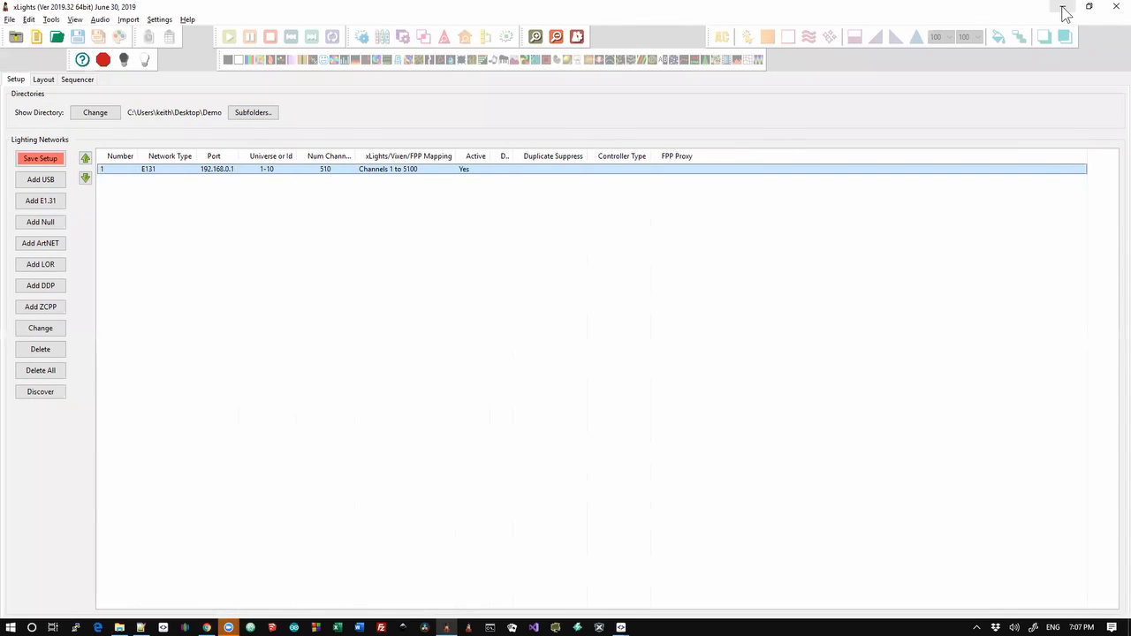
left_click(43, 79)
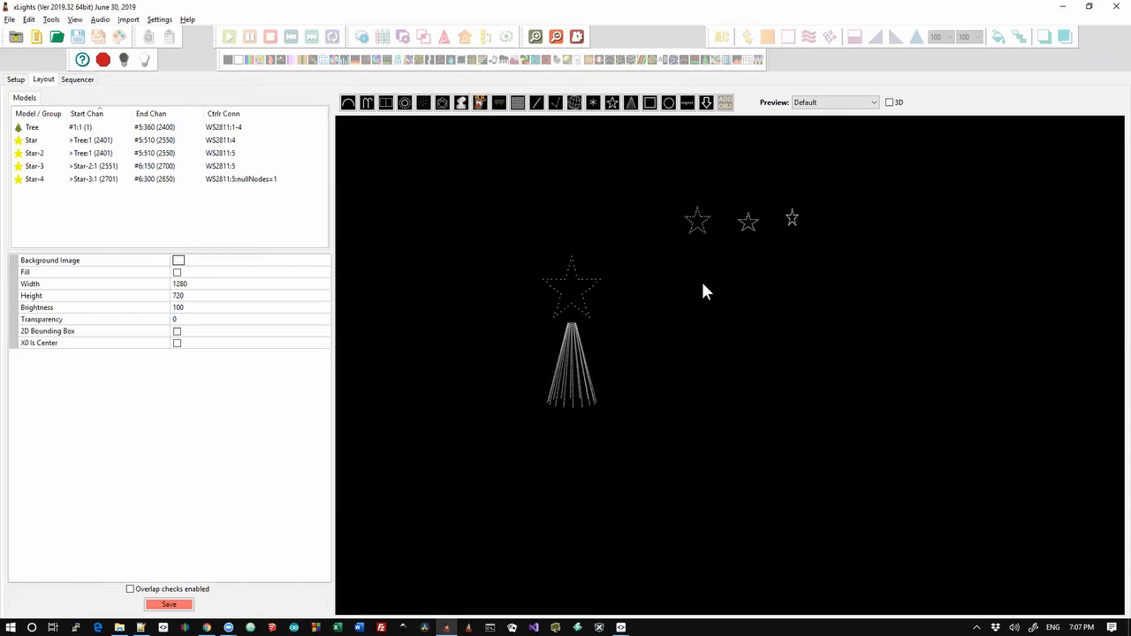
left_click_drag(660, 267, 869, 174)
right_click(702, 223)
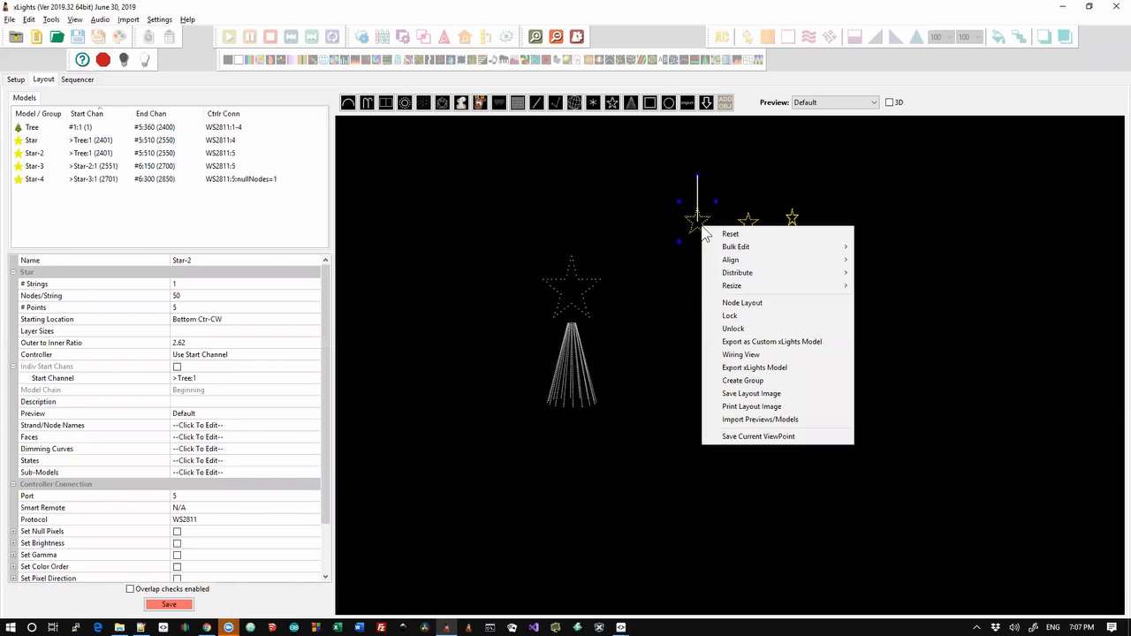
mouse_move(739, 251)
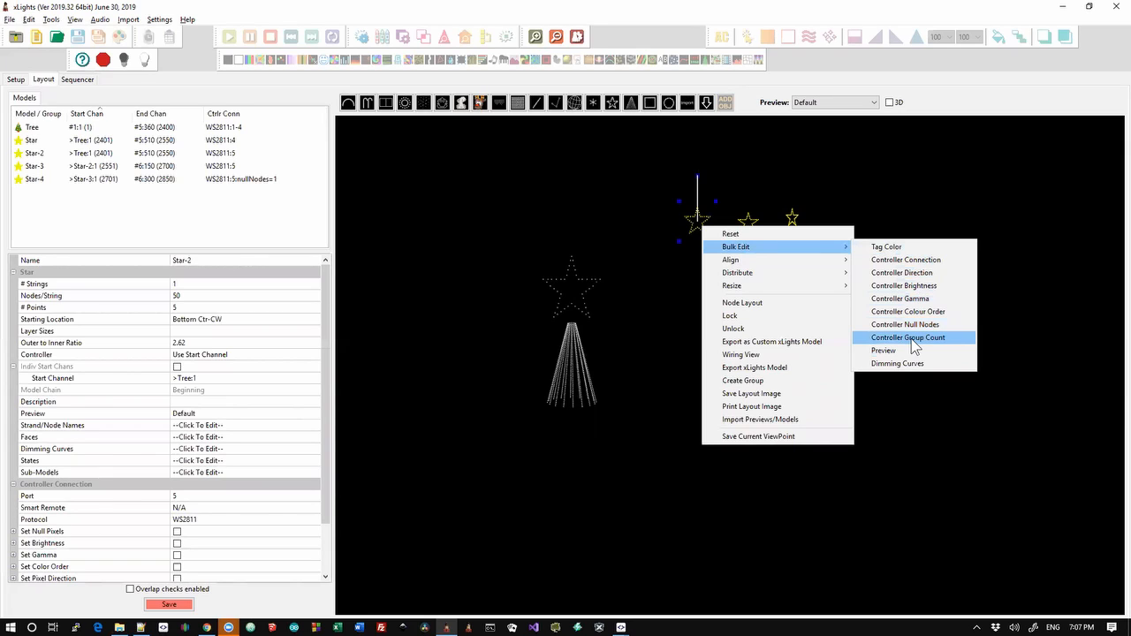
- Bulk edit the selected stars' controller brightness to 50 and check the setting on Star-3
left_click(929, 289)
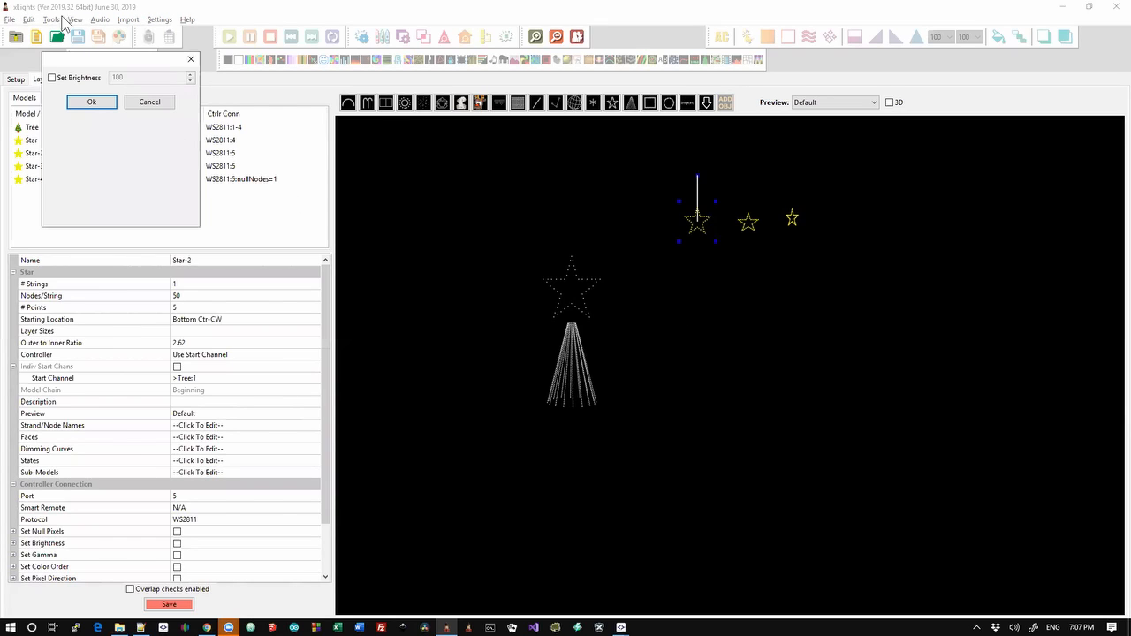
left_click_drag(100, 65, 750, 287)
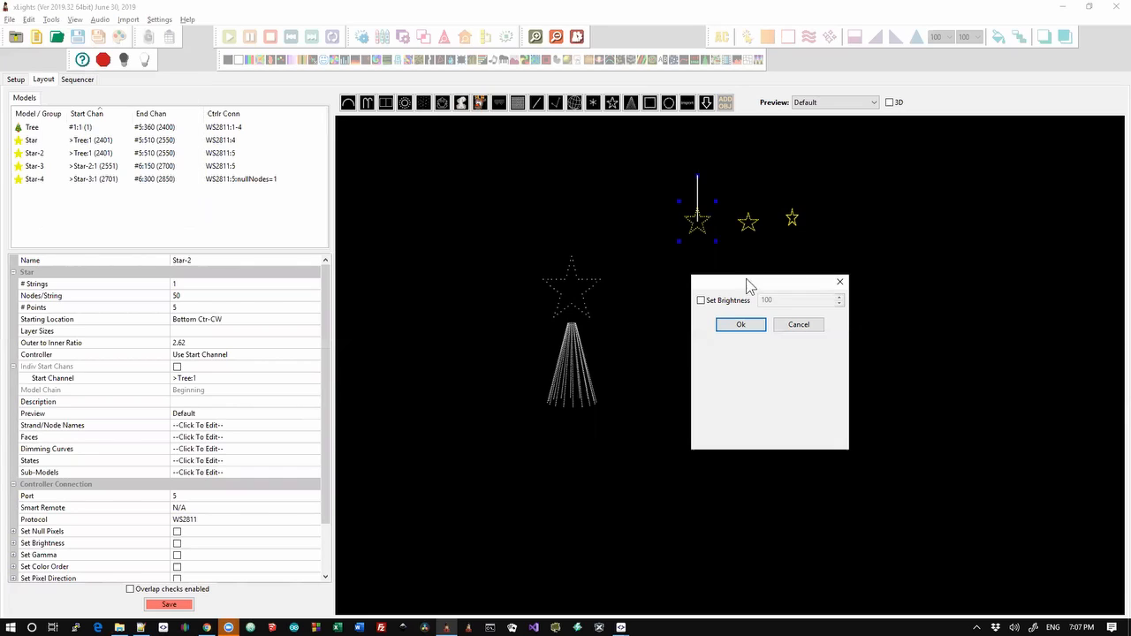
left_click(722, 305)
left_click_drag(828, 303, 757, 302)
type("50")
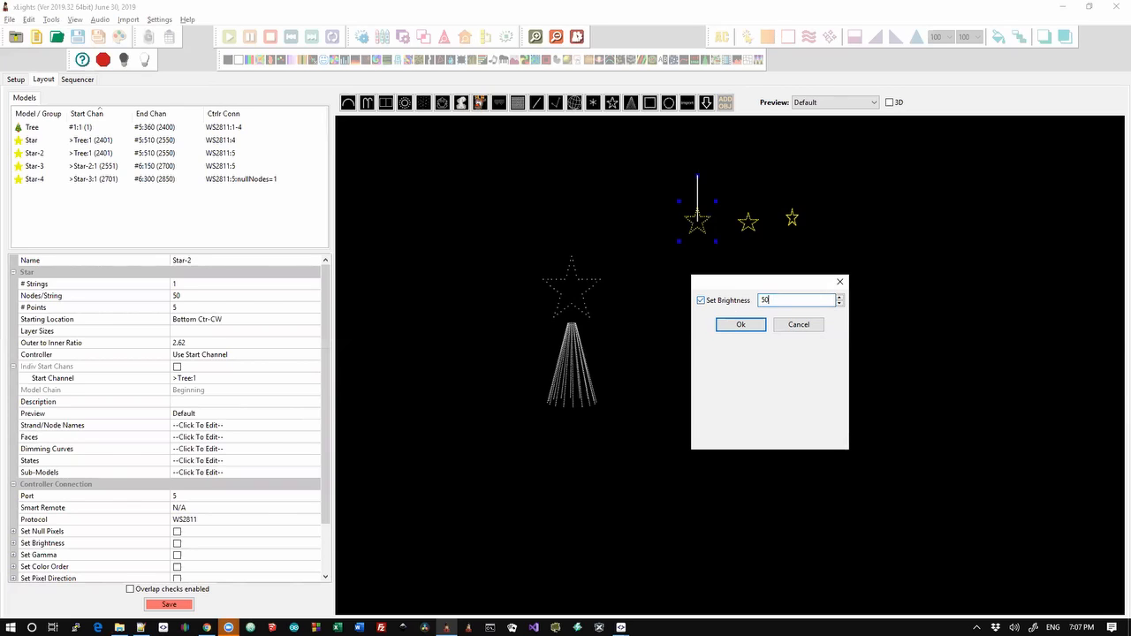
left_click(742, 325)
left_click(748, 225)
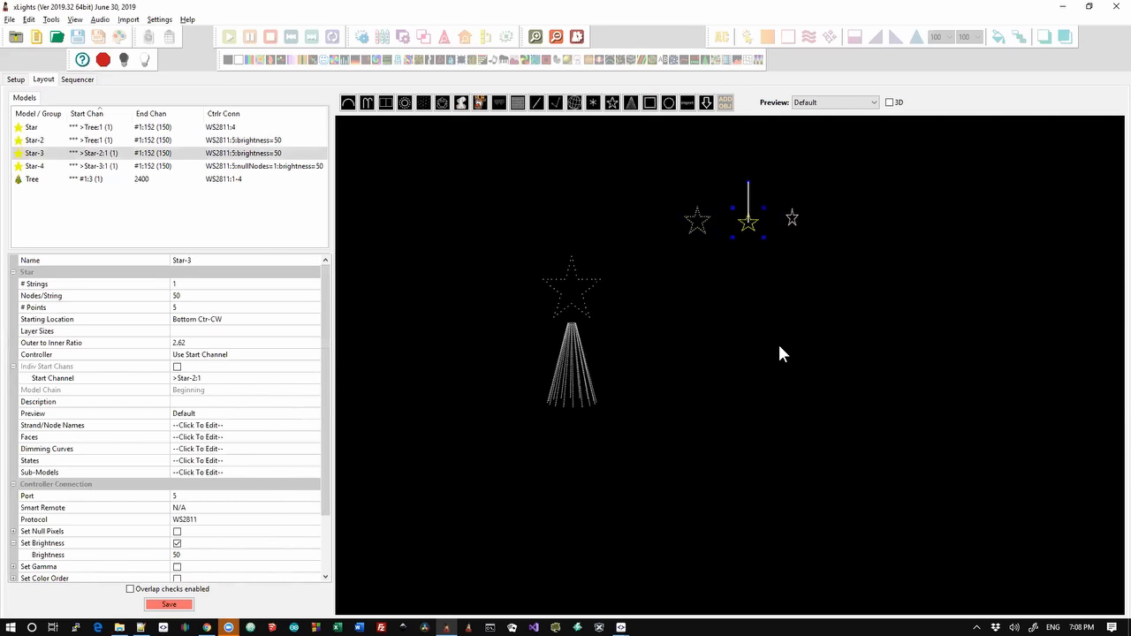
- Switch to Notepad++, clear the bulk edit highlight and highlight the note about adding ZCPP protocol support
key("alt+Tab")
key("alt+Tab")
key("alt+Tab")
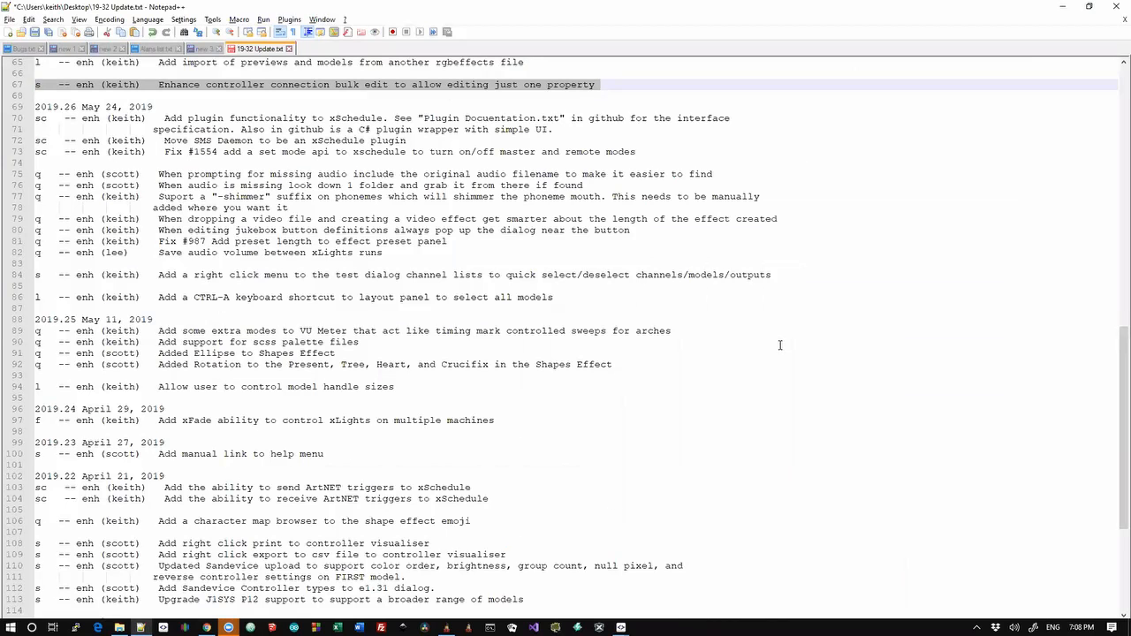
key("Down")
key("Up")
key("Up")
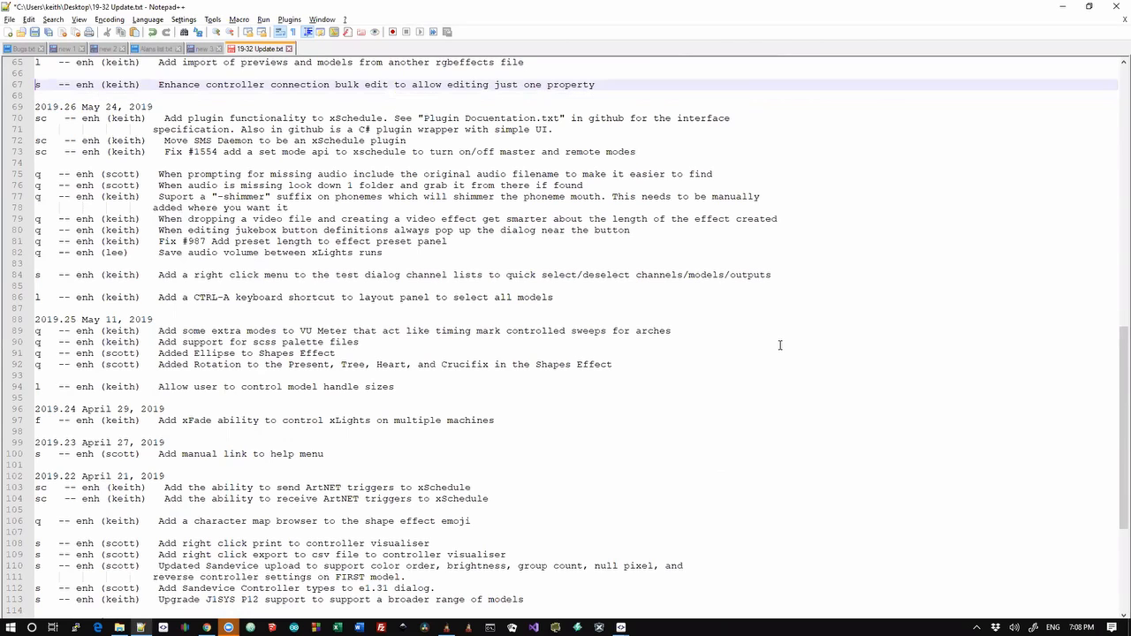
key("Down")
key("Up")
key("Up")
key("Up")
key("Up")
key("Up")
key("Up")
key("Up")
key("Up")
key("Up")
key("Up")
key("Up")
key("Up")
key("Up")
key("Up")
key("Up")
key("Up")
key("Up")
key("Up")
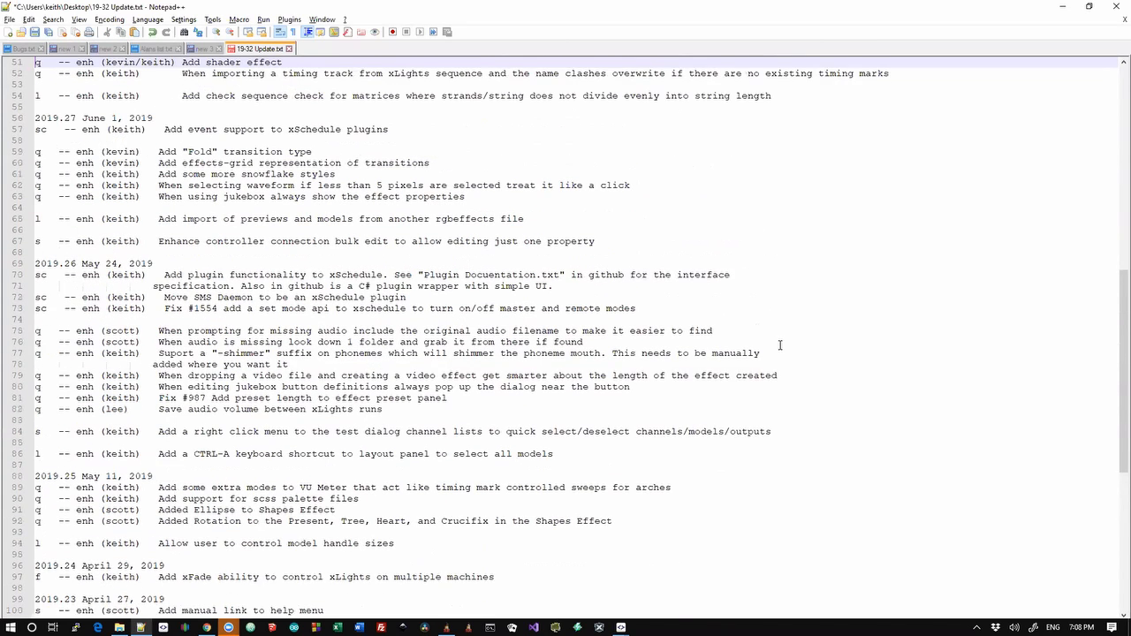
key("Up")
key("Up")
key("Up")
key("Up")
key("Up")
key("Up")
key("Up")
key("Up")
key("Up")
key("Up")
key("Up")
key("Up")
key("Up")
key("Up")
key("Up")
key("Up")
key("Up")
key("Up")
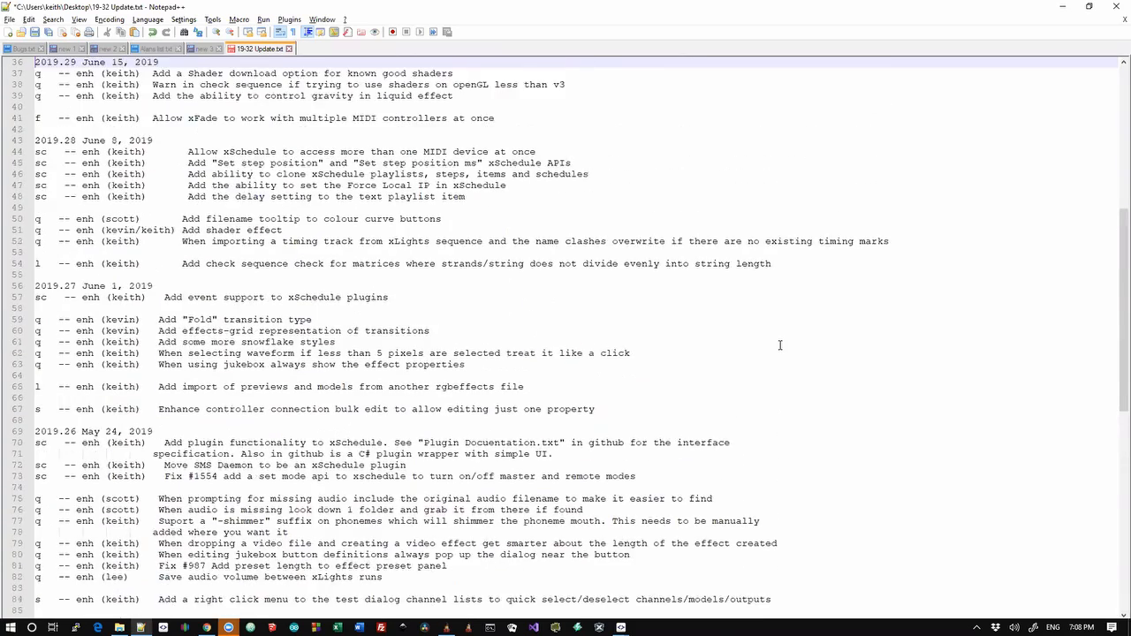
key("Up")
key("Up")
key("Up")
key("Up")
key("Up")
key("Up")
key("Up")
key("Up")
key("Up")
key("Up")
key("Up")
key("Up")
key("Up")
key("Up")
key("Up")
key("Up")
key("Up")
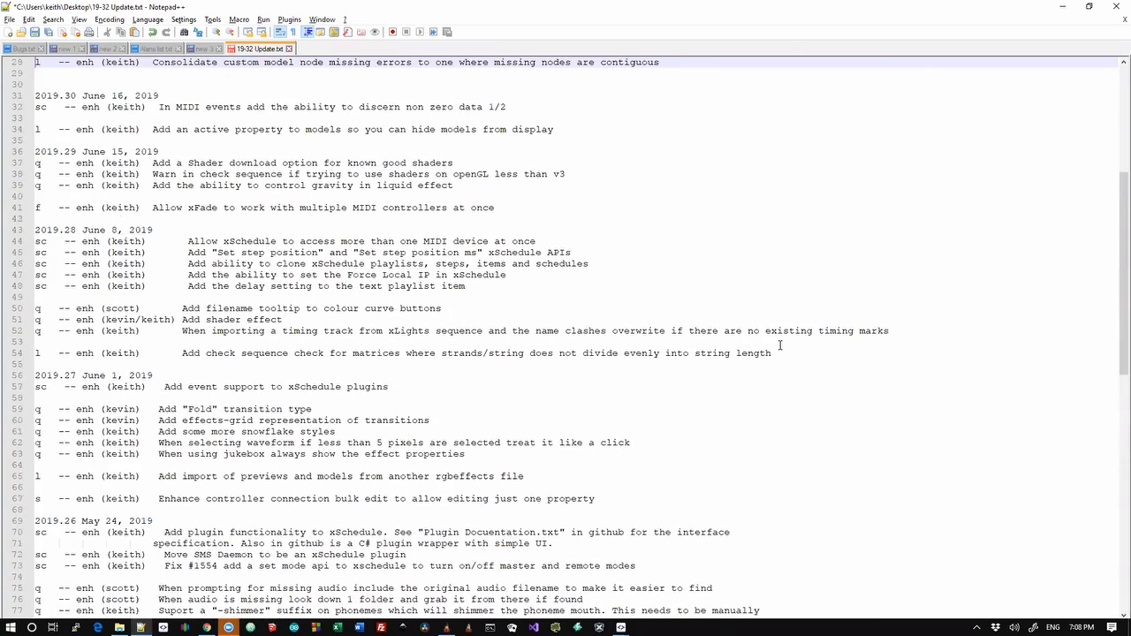
key("Down")
key("Down")
key("Down")
key("Down")
key("Down")
key("Down")
key("Down")
key("Down")
key("Down")
key("Down")
key("Down")
key("Down")
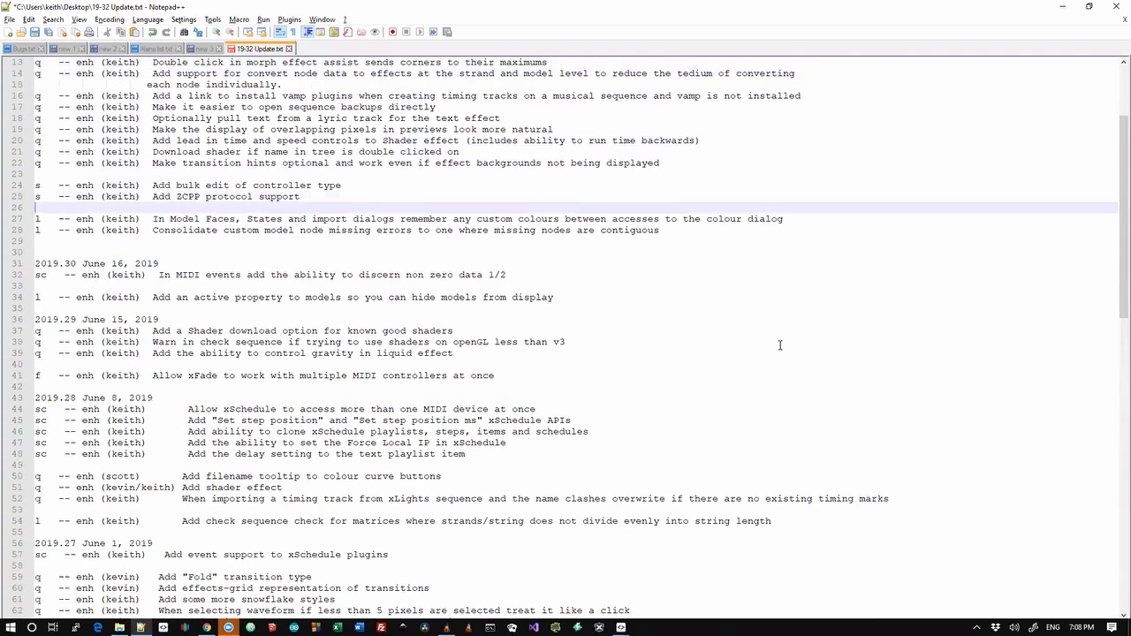
key("shift+Up")
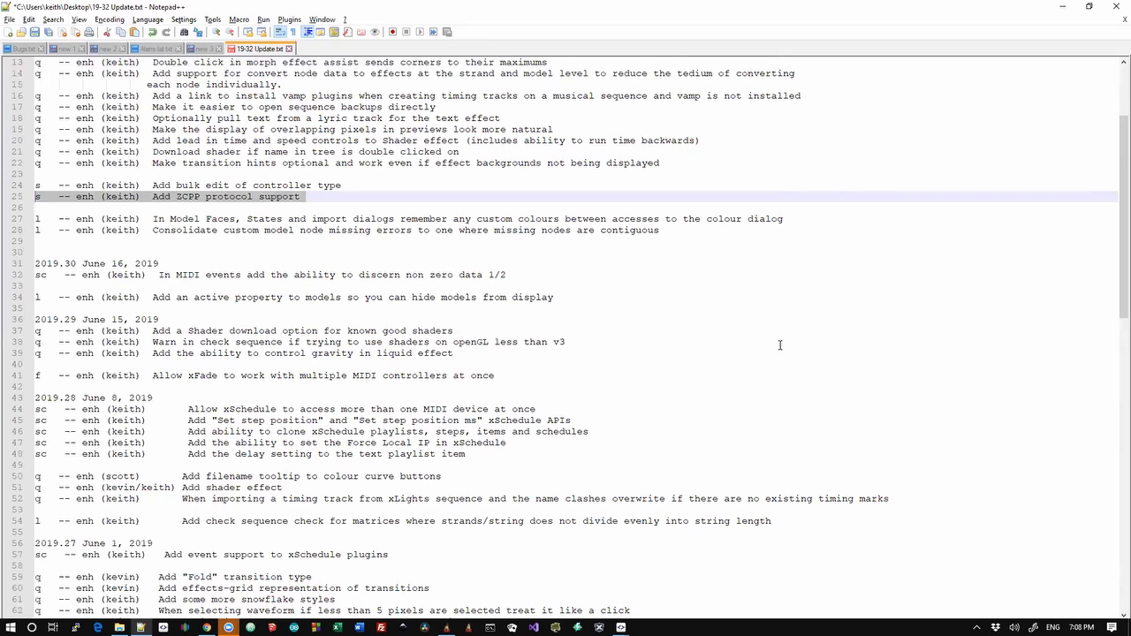
- Move the highlight to the note about adding bulk edit of controller type
key("shift+Down")
key("Up")
key("shift+Up")
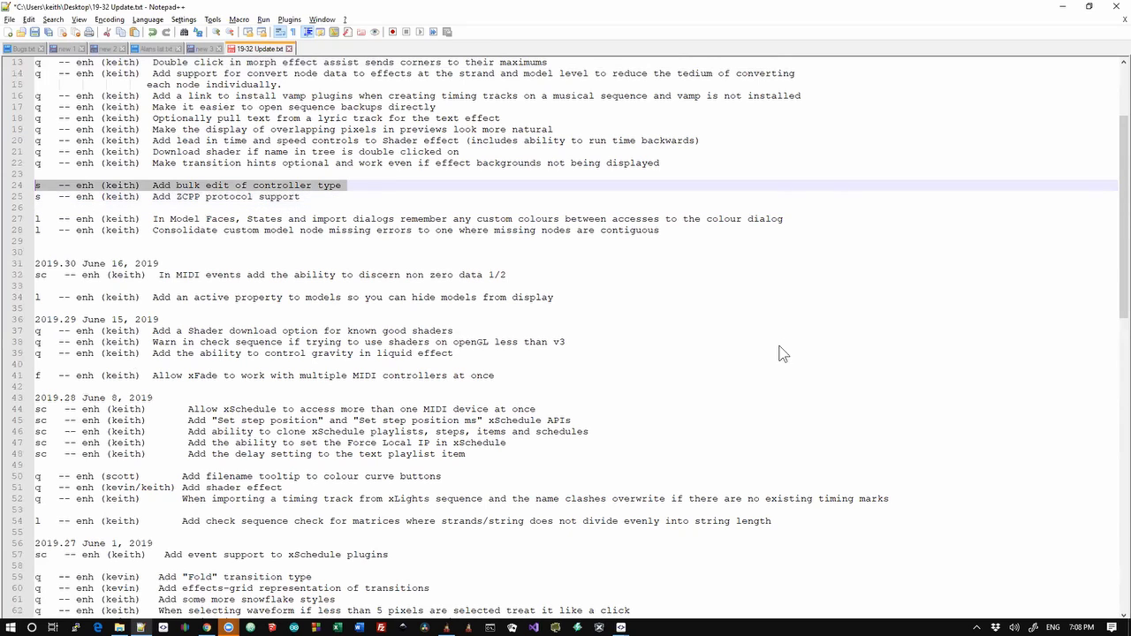
- Switch to xLights, deselect the star in the layout and show the lighting networks setup
key("alt+Tab")
key("alt+Tab")
key("Tab")
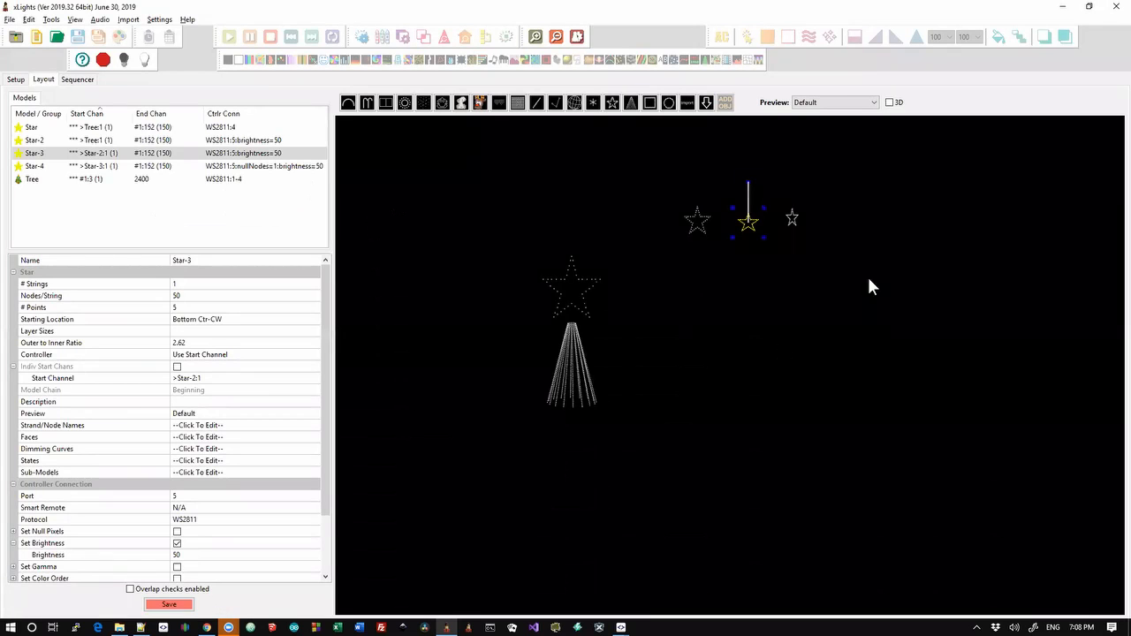
left_click(789, 305)
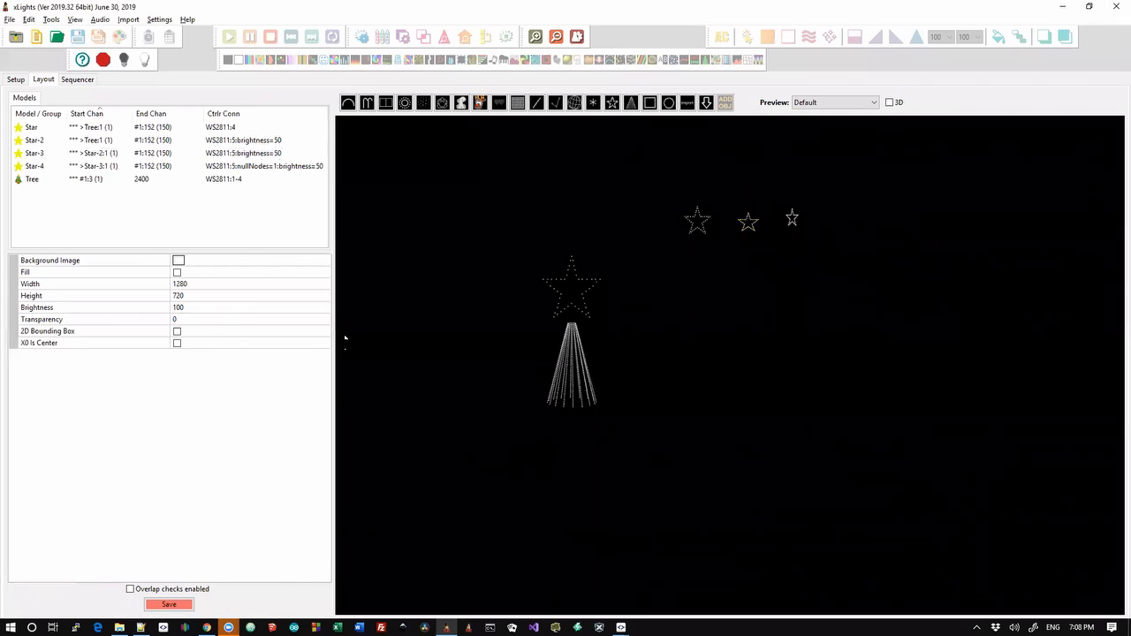
left_click(17, 81)
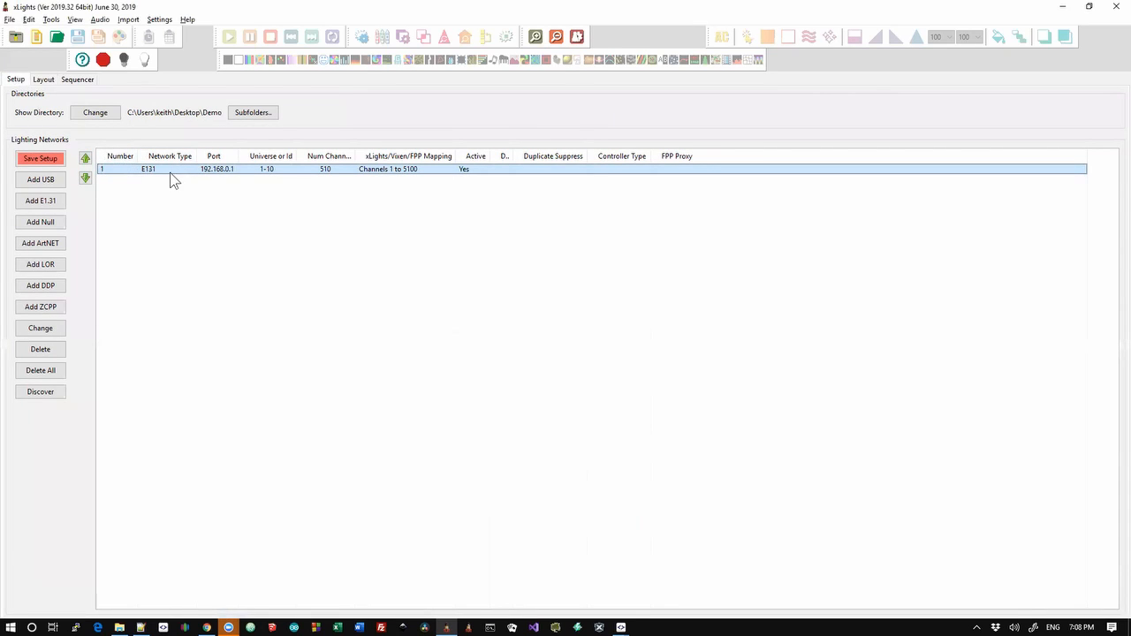
- Add a unicast E1.31 output at 192.168.0.2 with 10 universes starting at universe 11
left_click(56, 202)
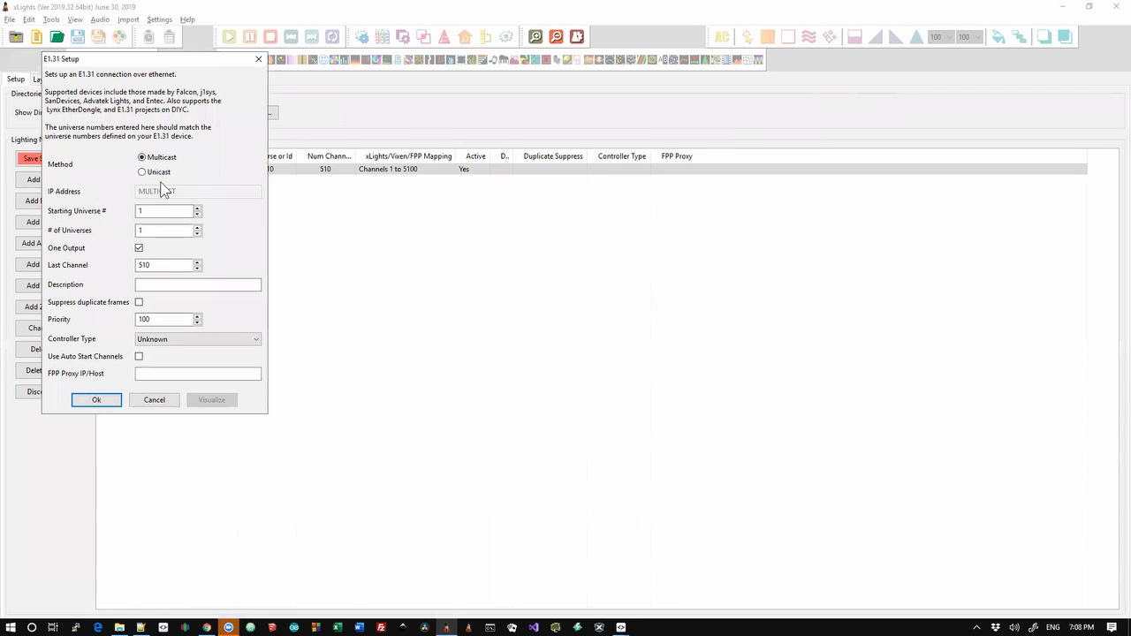
left_click(156, 173)
type("192.168.0.2")
key("Tab")
key("Tab")
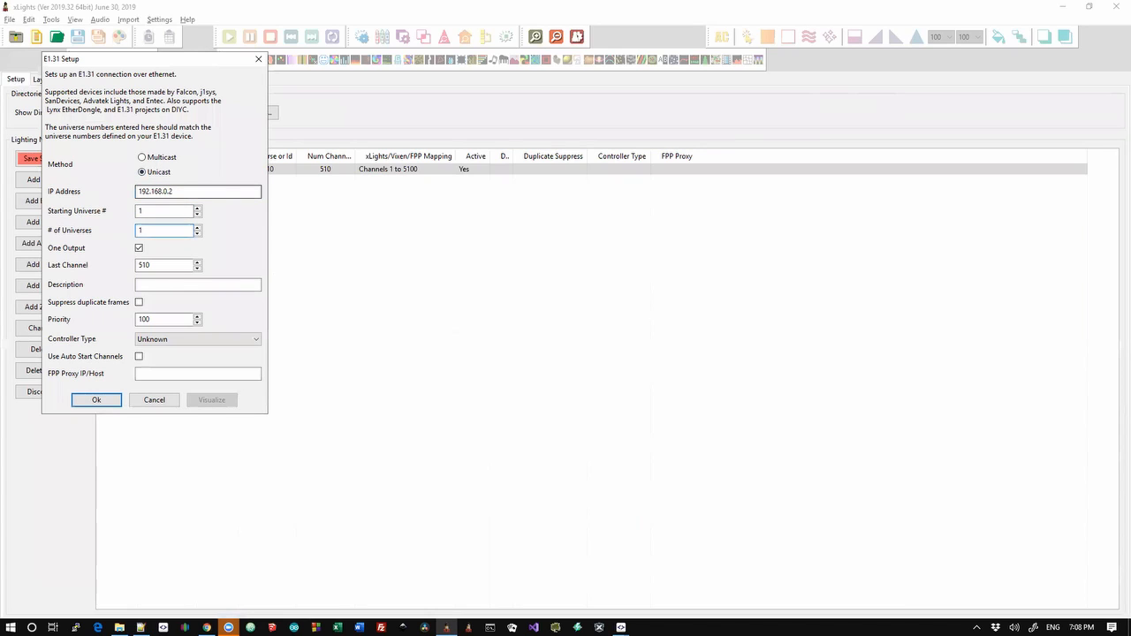
left_click(152, 210)
type("10")
key("Return")
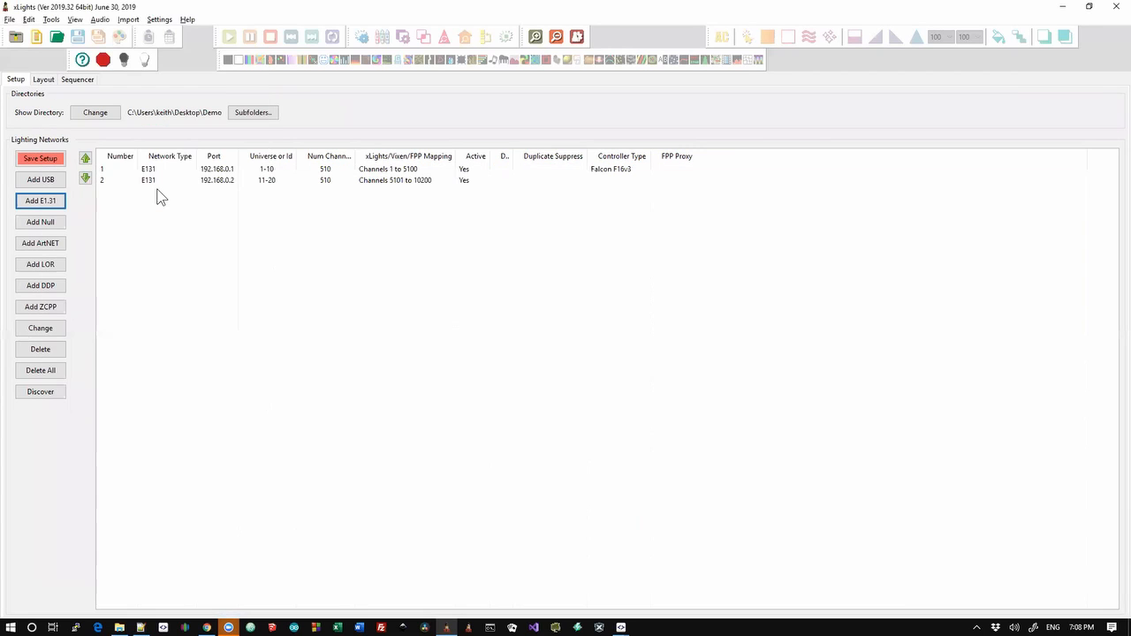
- Bulk edit the controller type of both E1.31 outputs to Falcon F16v3
left_click(185, 183)
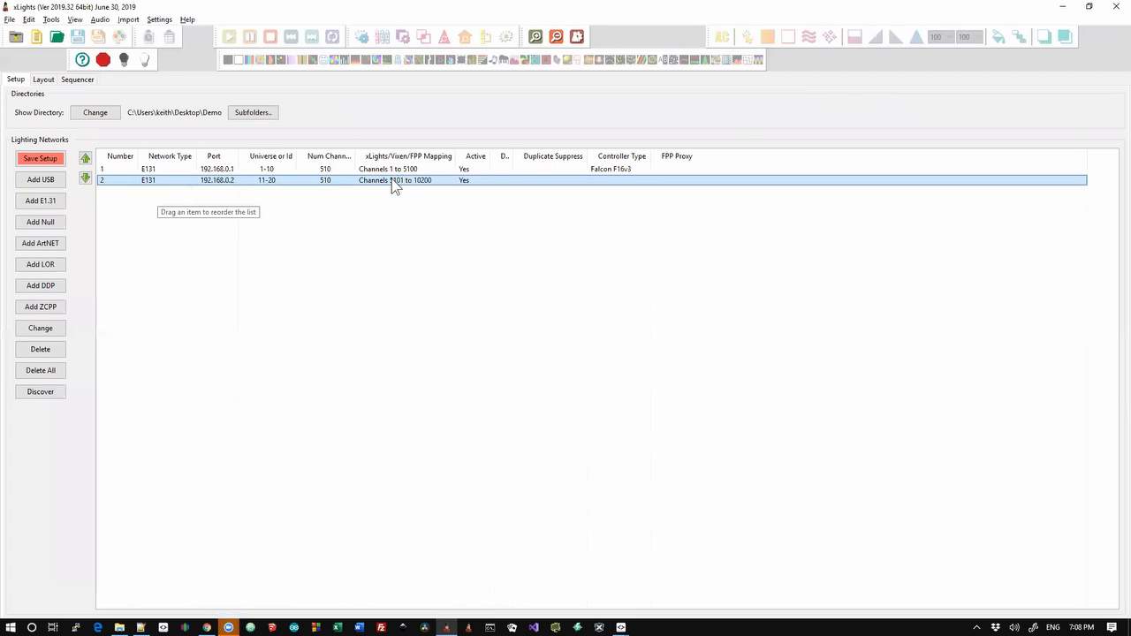
key("ctrl+a")
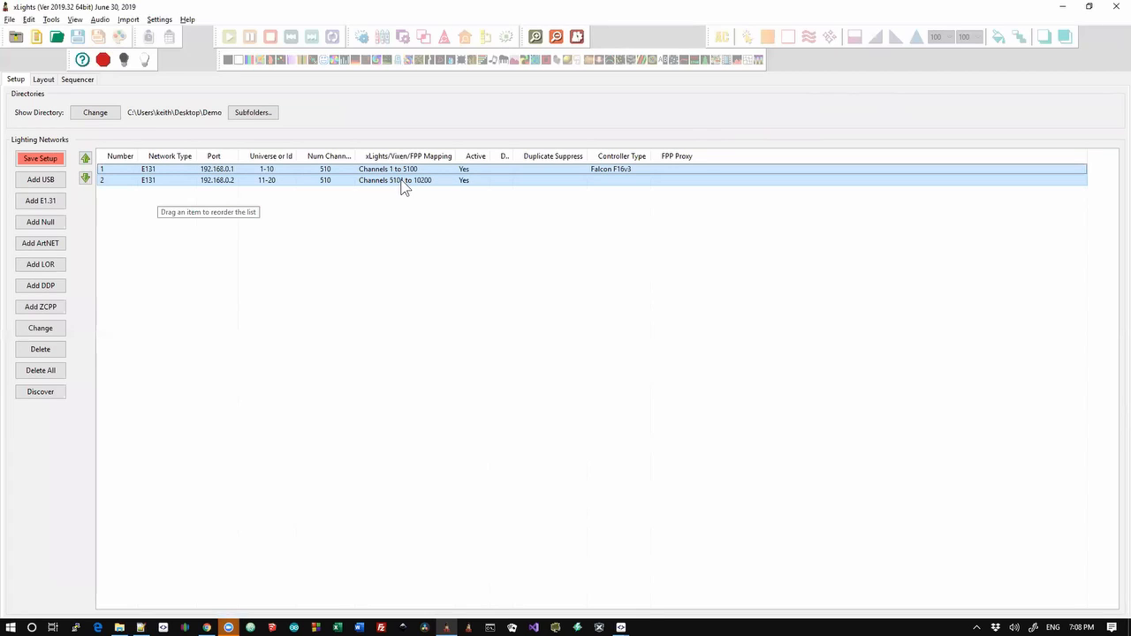
right_click(398, 175)
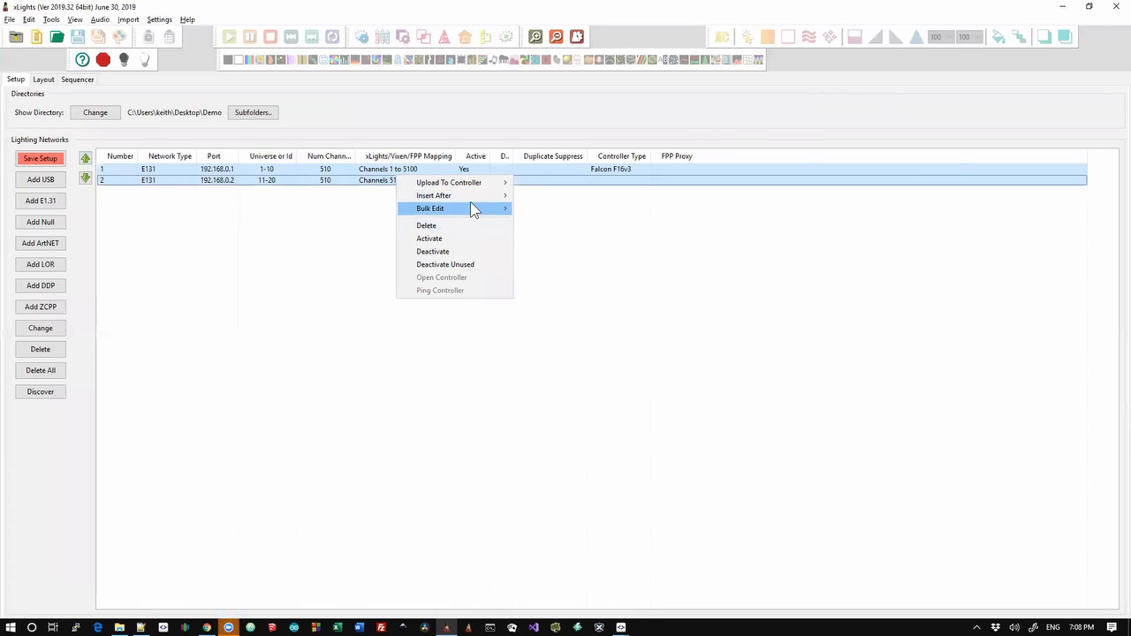
mouse_move(471, 203)
left_click(545, 231)
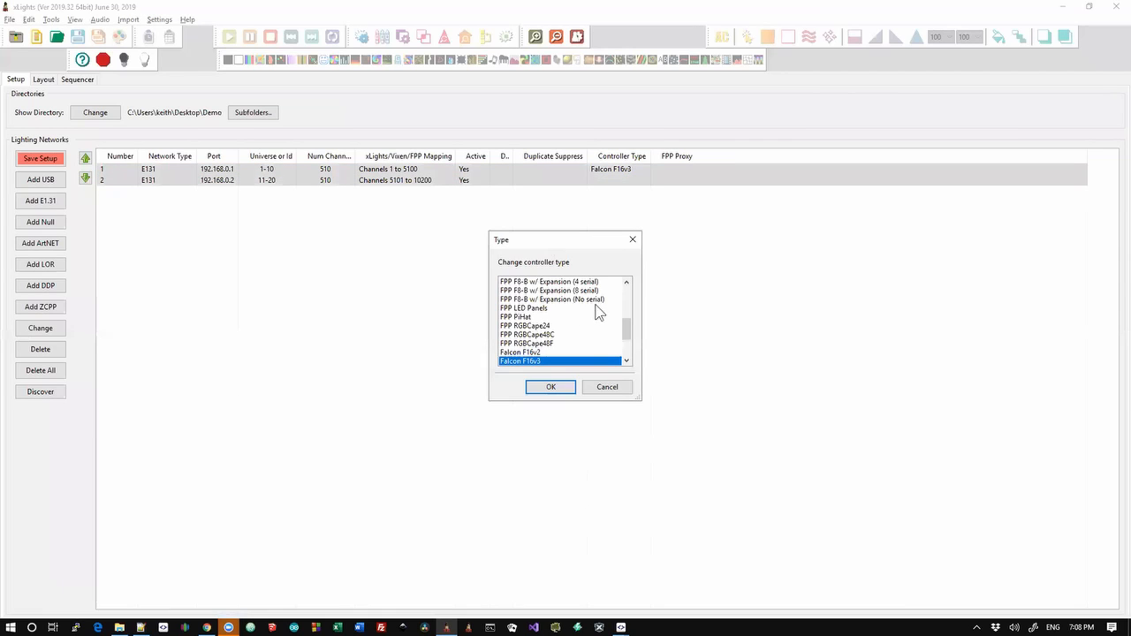
left_click(552, 387)
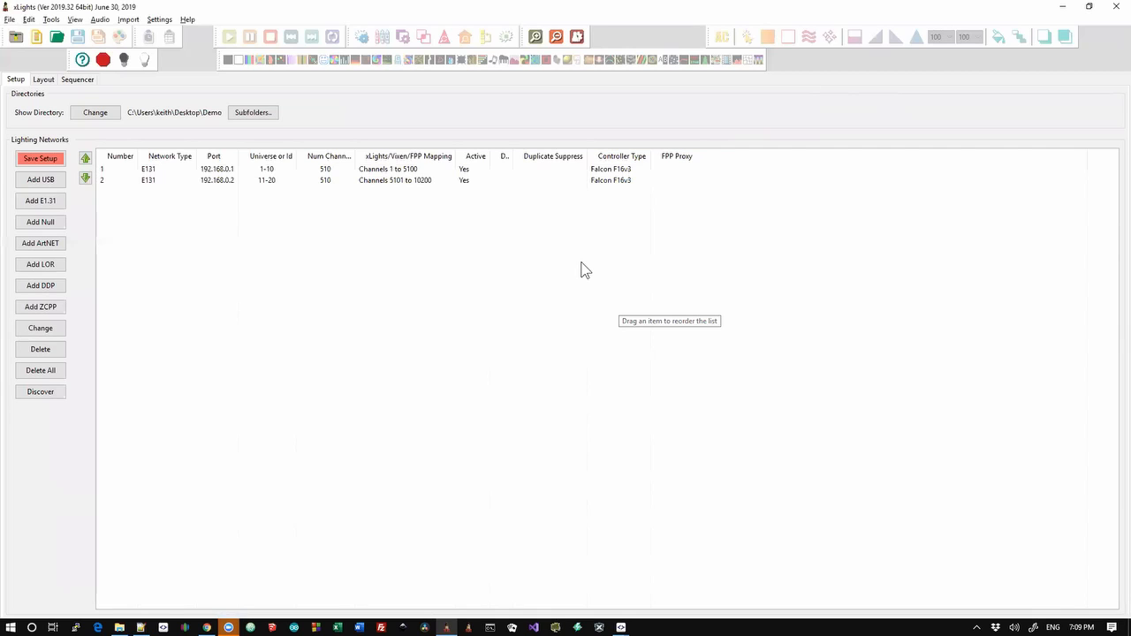
- Switch to Notepad++ and highlight the 2019.32 note about the uniqueness IP and description check for E1.31
key("alt+Tab")
key("alt+Tab")
key("alt+Tab")
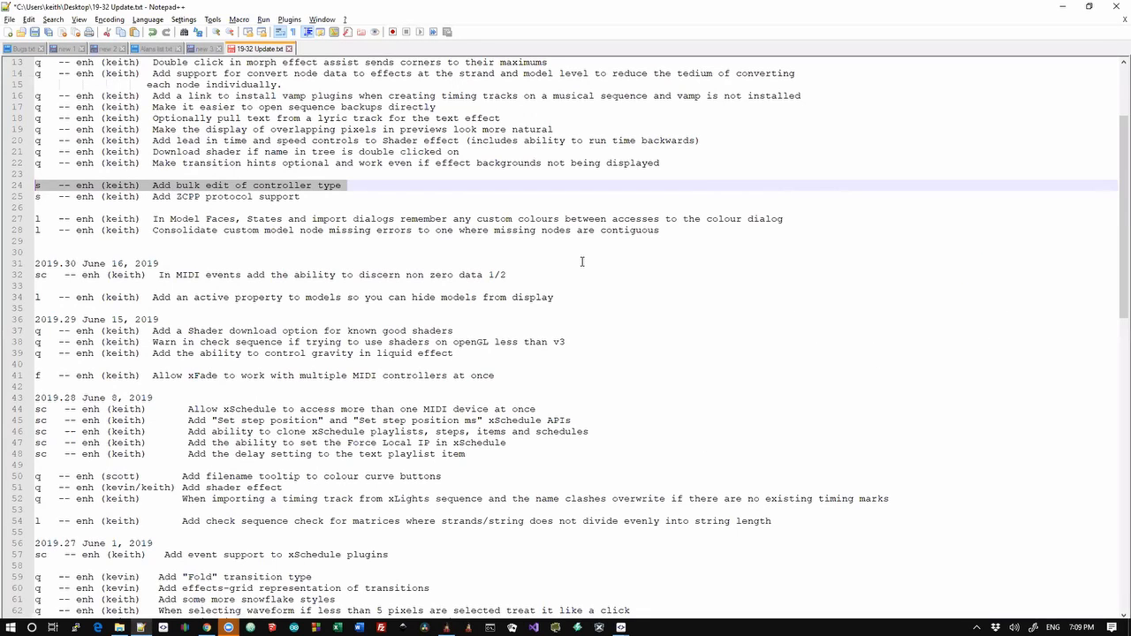
key("Up")
key("Up")
key("Up")
key("Up")
key("Up")
key("Up")
key("Up")
key("Up")
key("Up")
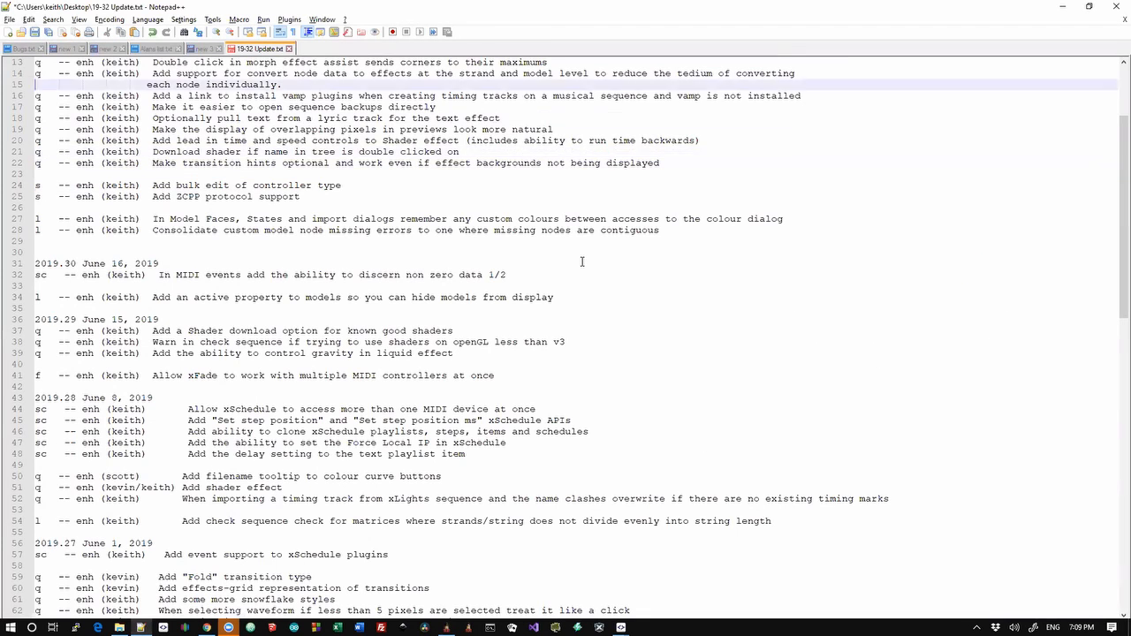
key("Up")
key("Up")
key("Up")
key("Up")
key("Up")
key("Up")
key("Up")
key("Up")
key("Up")
key("Up")
key("Up")
key("Up")
key("Up")
key("Up")
key("Down")
key("Down")
key("Down")
key("Down")
key("Down")
key("Down")
key("Down")
key("shift+Down")
key("shift+Down")
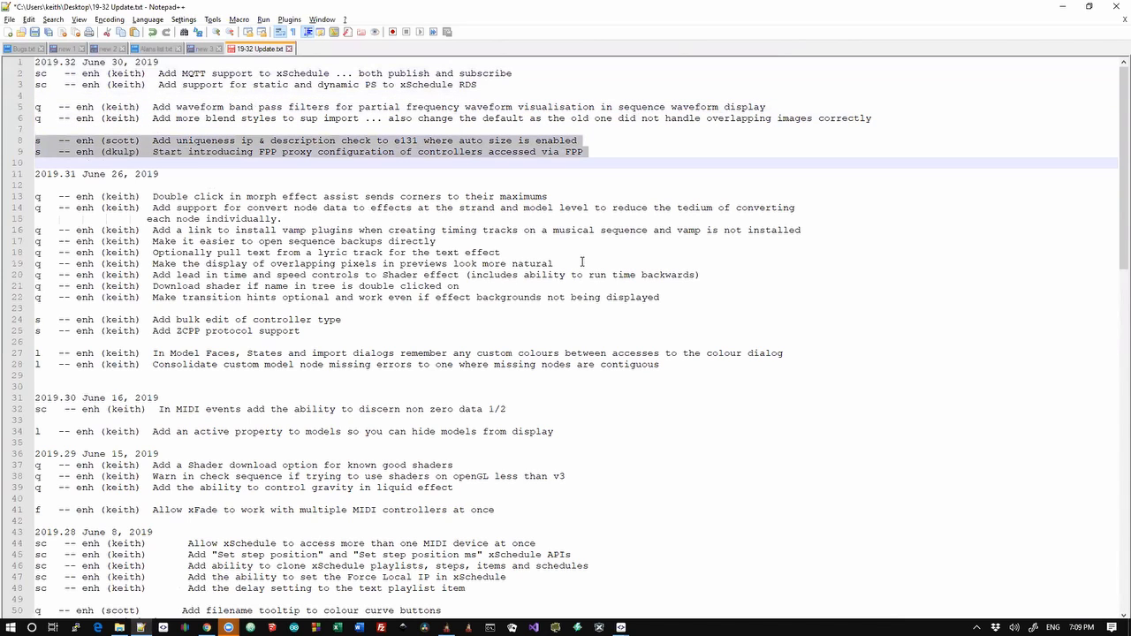
key("shift+Up")
key("shift+Down")
key("shift+Up")
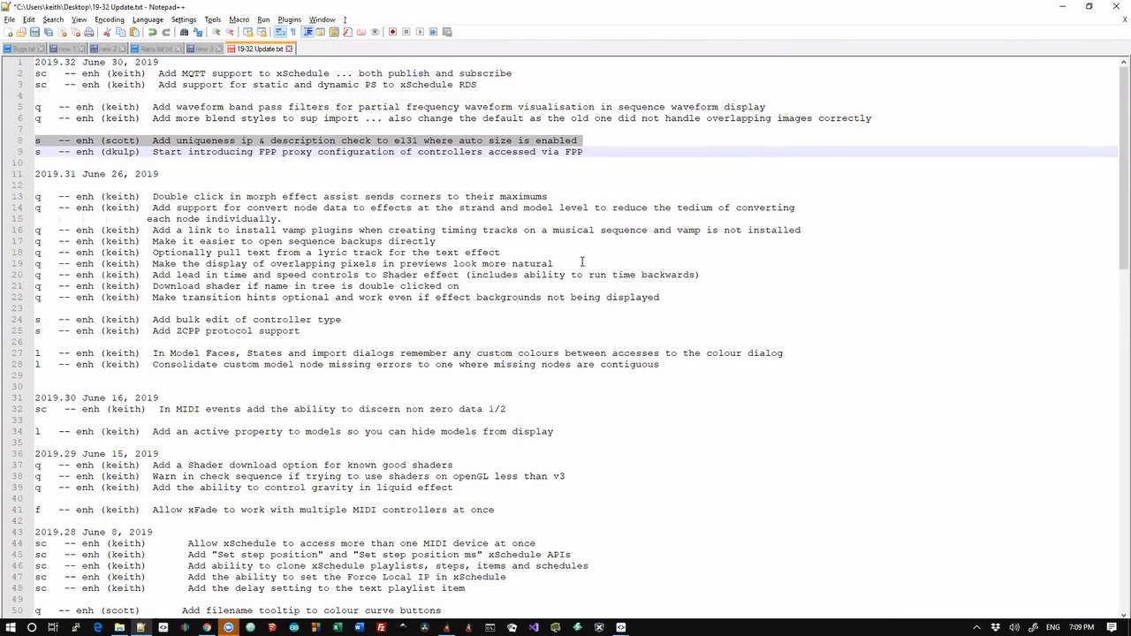
- Switch to xLights, enable auto start channels on the 192.168.0.1 output and set its description to Controller1
key("alt+Tab")
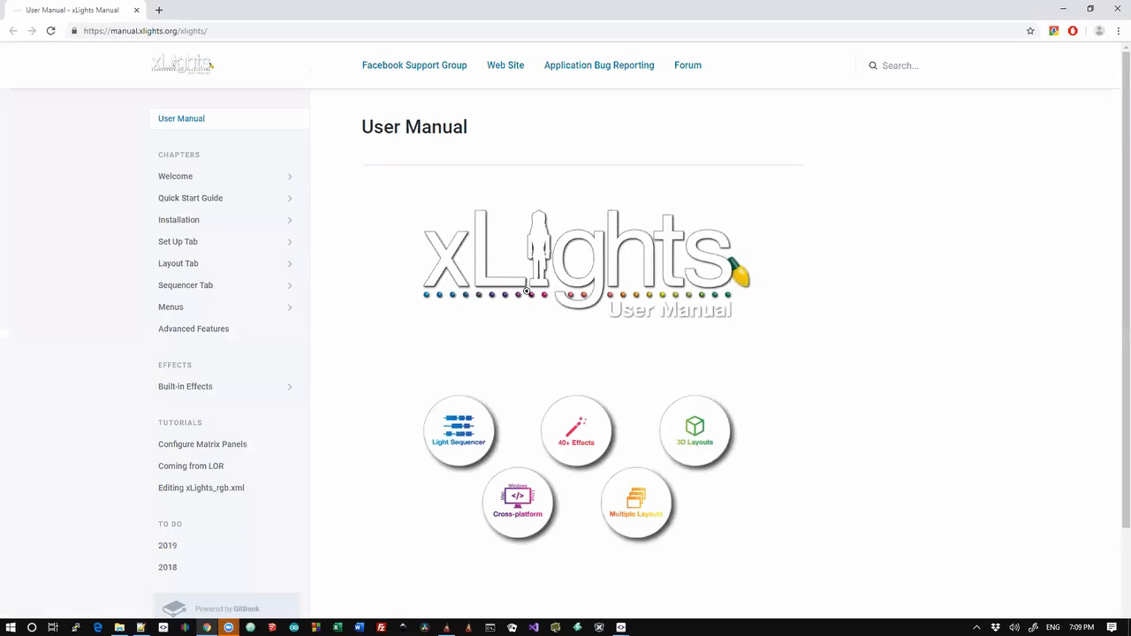
key("alt+Tab")
left_click(530, 301)
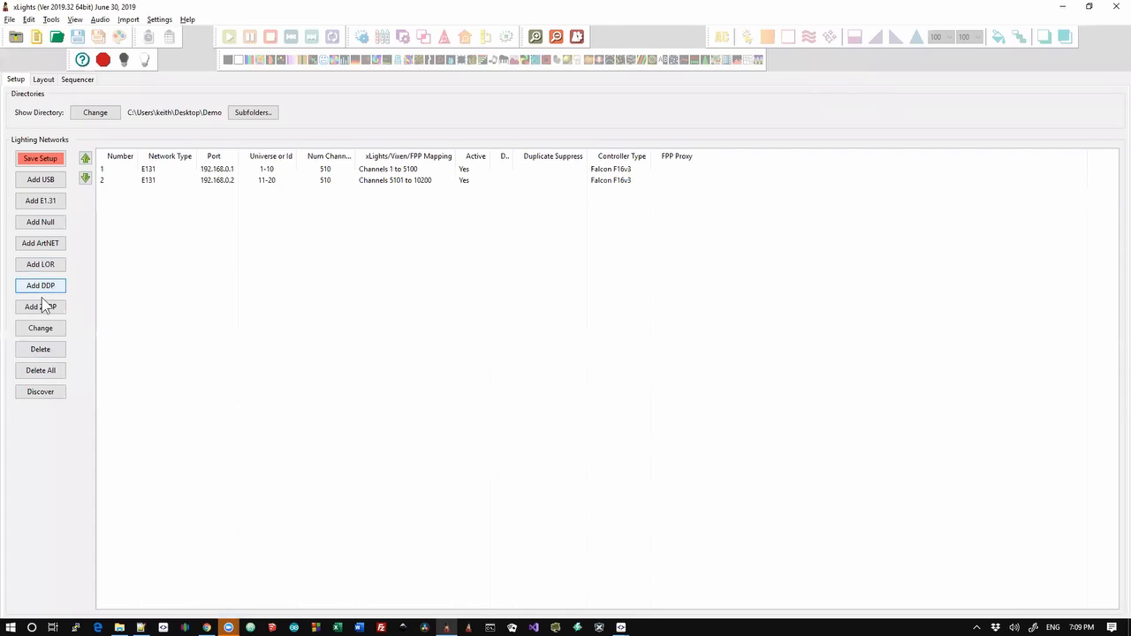
left_click(229, 171)
double_click(229, 171)
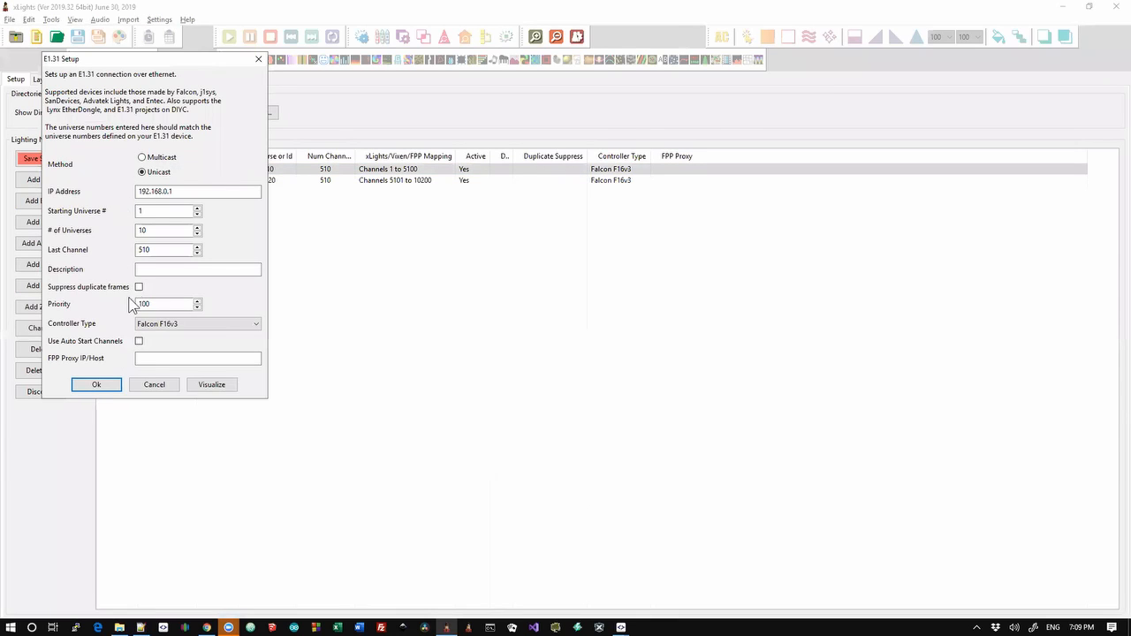
left_click(138, 342)
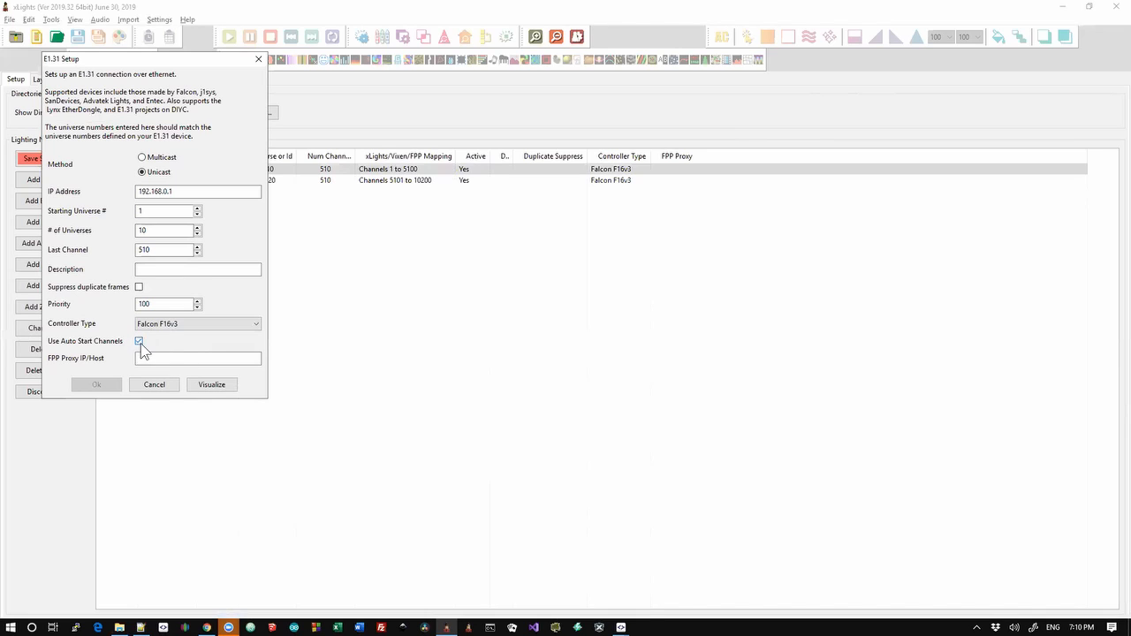
left_click(167, 272)
type("Cont")
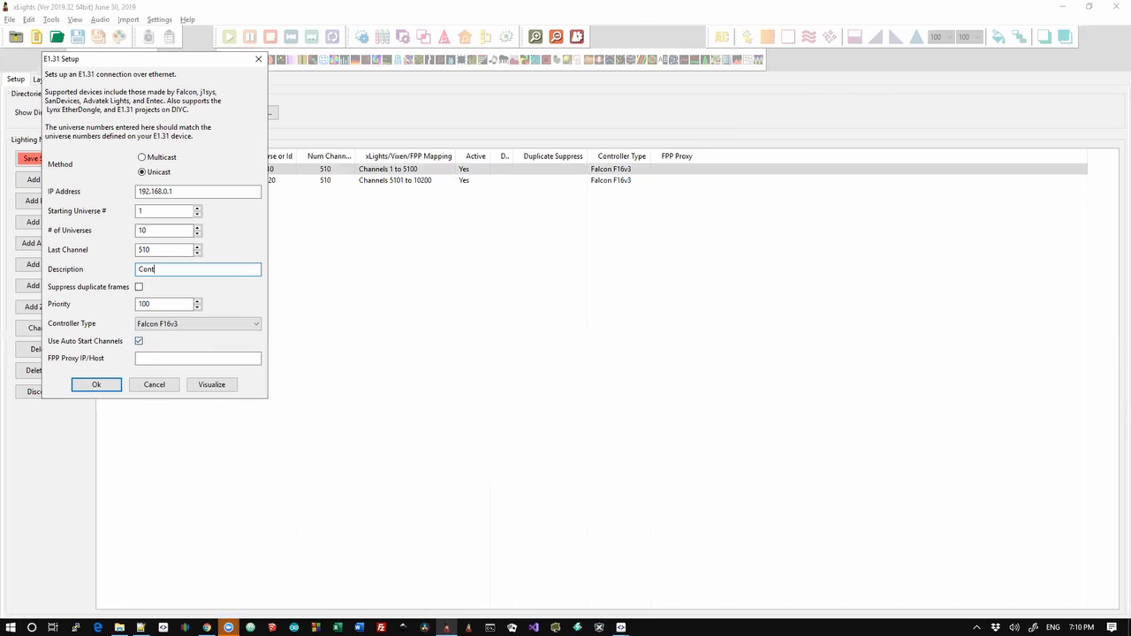
type("roller1")
left_click(107, 386)
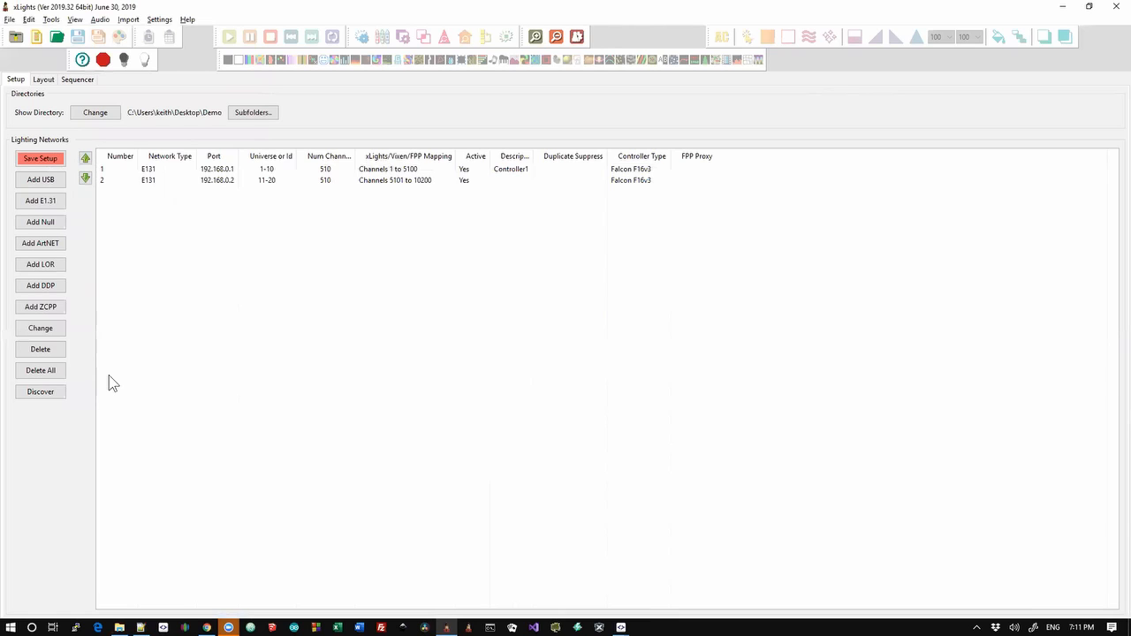
- Switch to Notepad++ and read the note about FPP proxy configuration of controllers
key("alt+Tab")
key("alt+Tab")
key("alt+Tab")
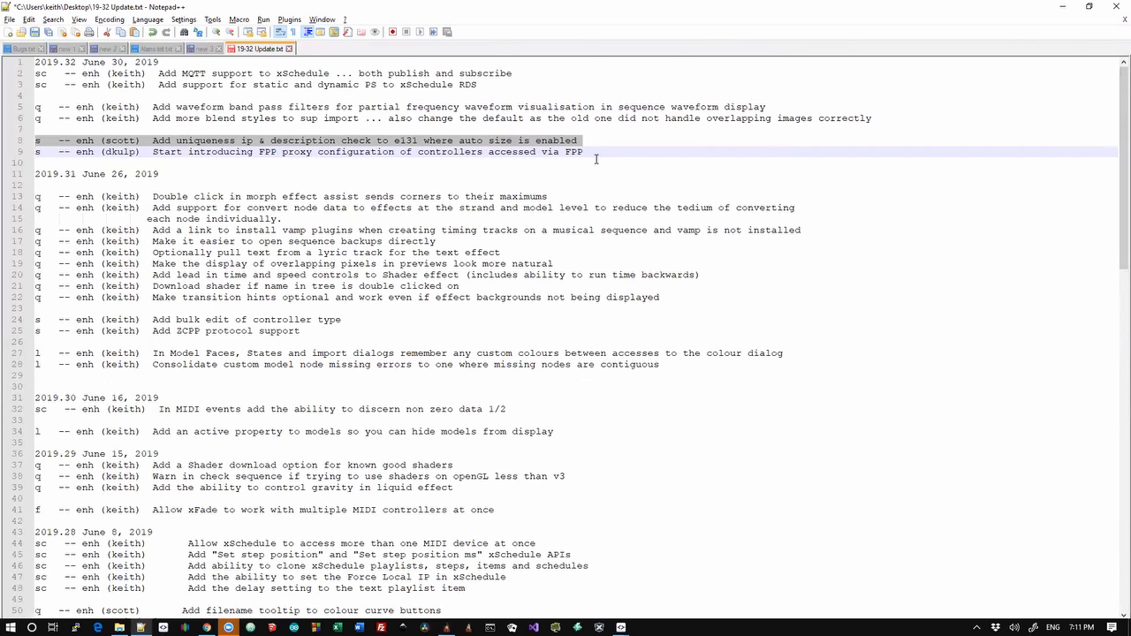
- Switch to xLights and set the FPP proxy IP/host of the Controller1 output to 192.168.0.4
key("alt+Tab")
key("alt+Tab")
key("Tab")
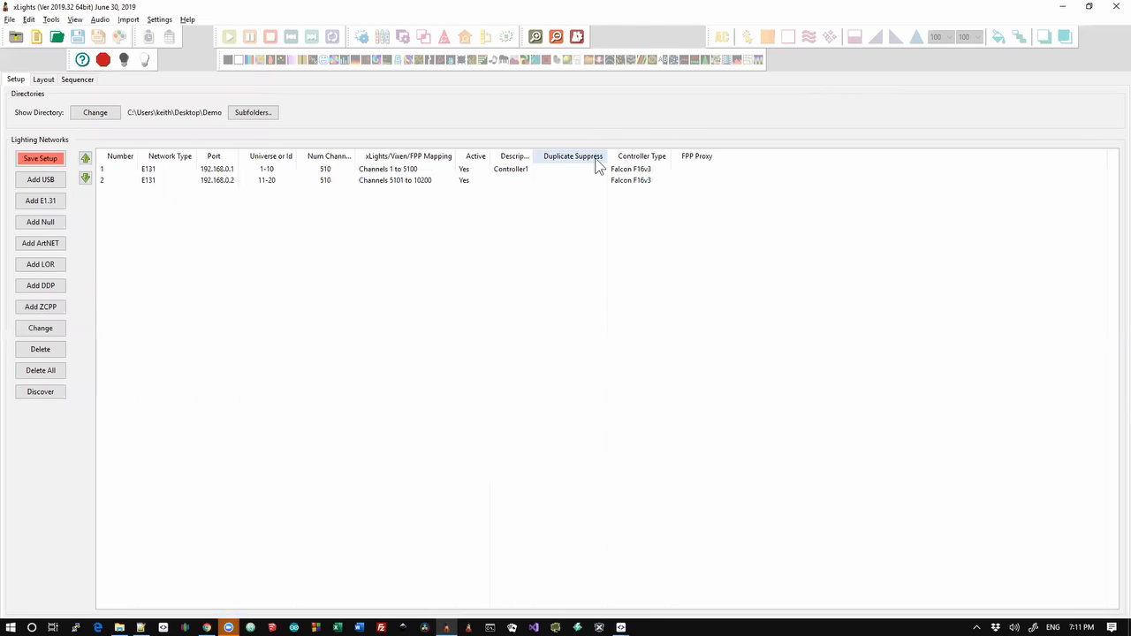
left_click(329, 183)
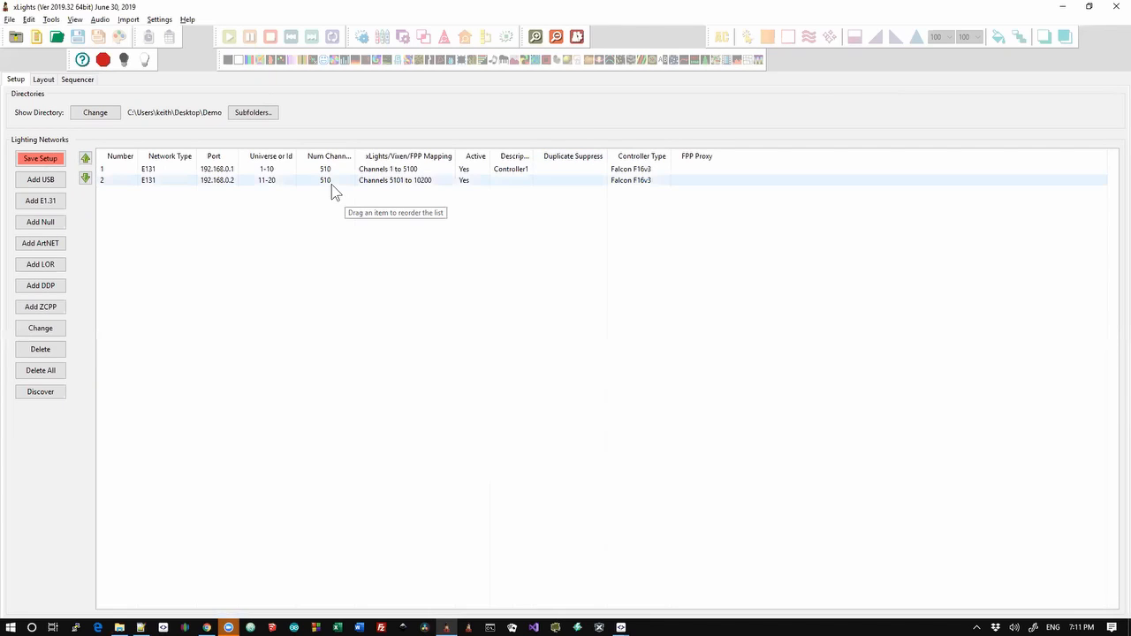
left_click(322, 173)
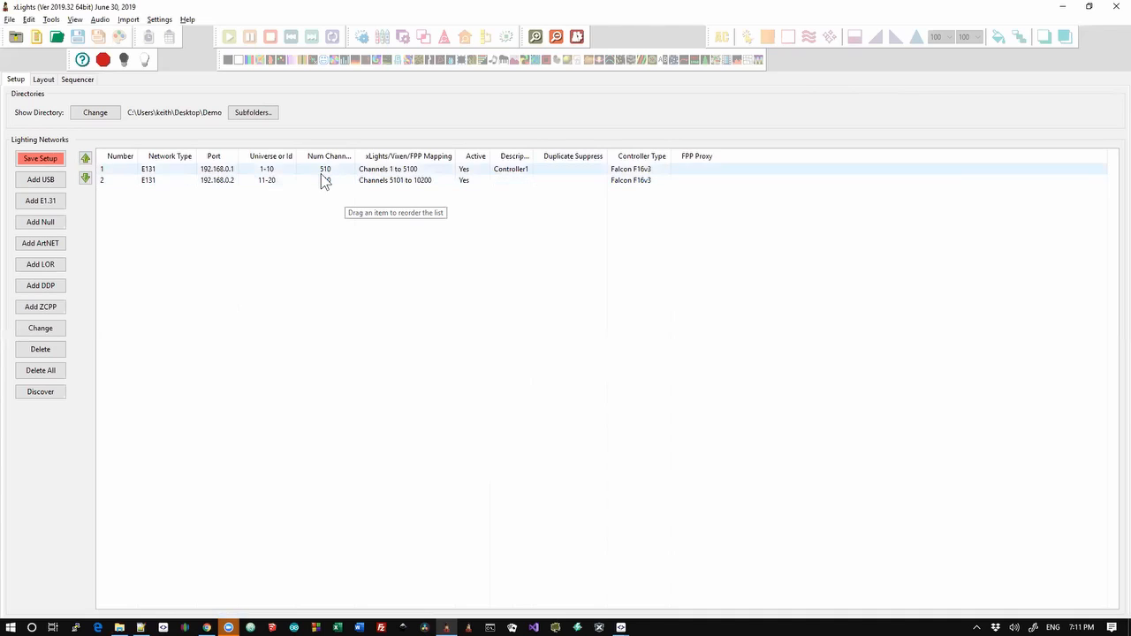
double_click(322, 174)
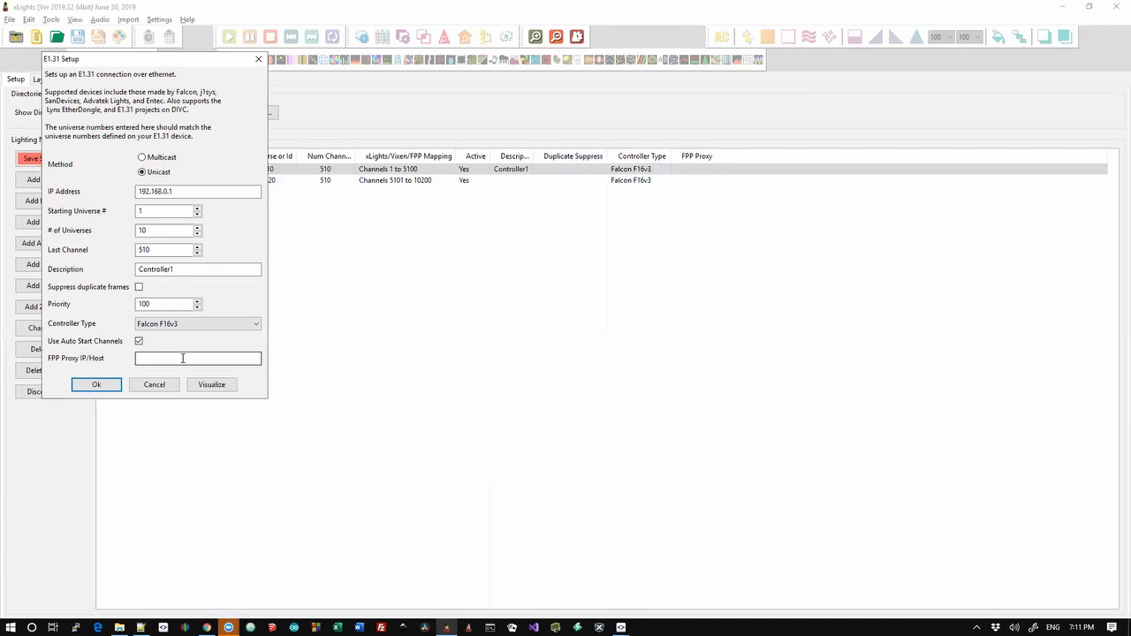
left_click(161, 360)
type("192.168.0.4")
- Set the Controller1 output's IP address to 192.168.27.1 and apply the E1.31 settings
left_click(174, 191)
key("shift+Left")
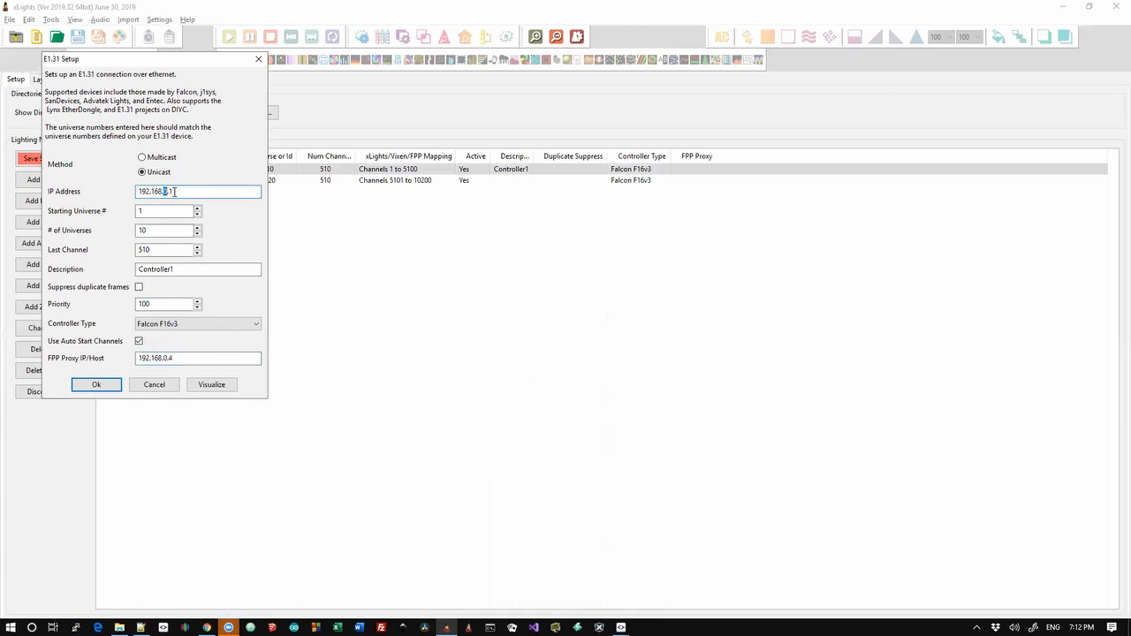
type("27")
left_click(168, 359)
left_click_drag(178, 361, 136, 364)
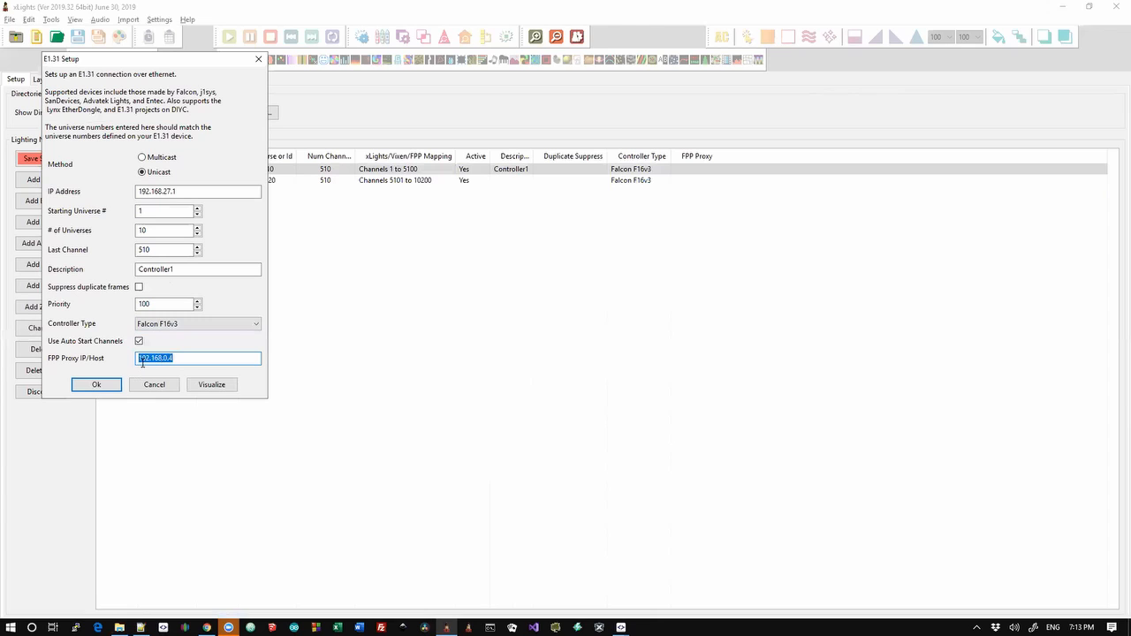
left_click(97, 385)
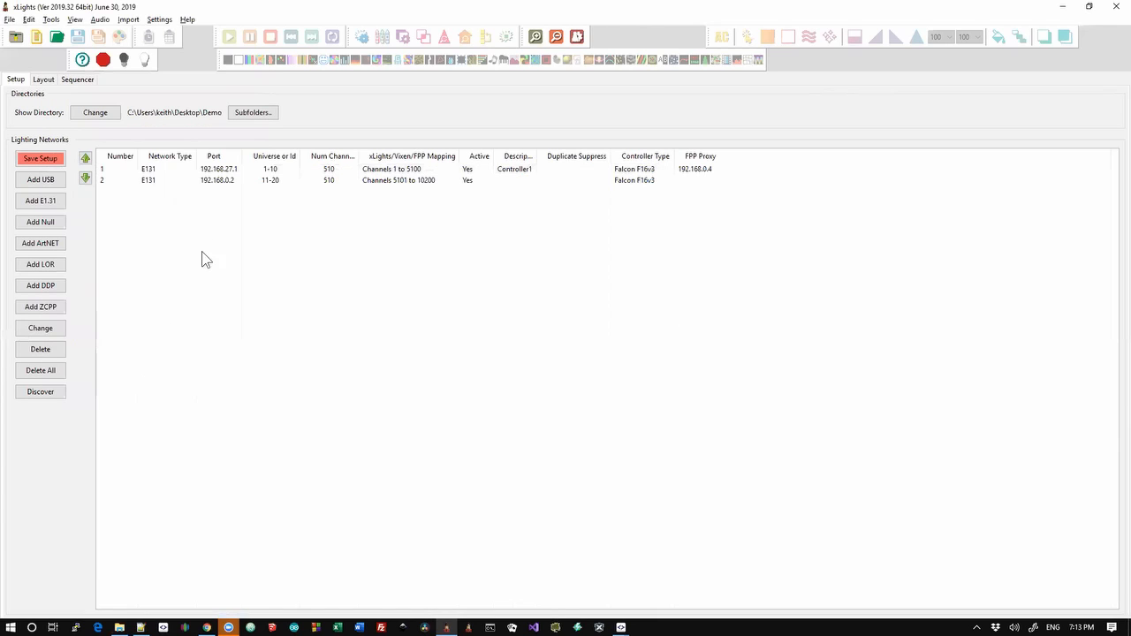
left_click(715, 170)
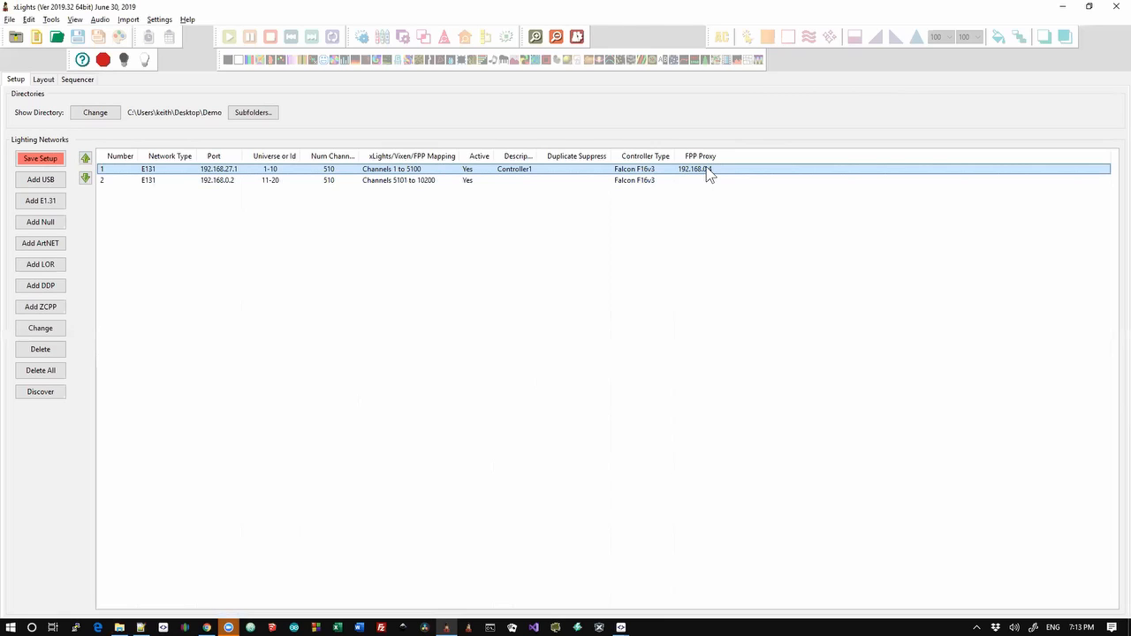
- Switch to Notepad++ and look through the release notes down to the 2019.19 entries
key("alt+Tab")
key("alt+Tab")
key("alt+Tab")
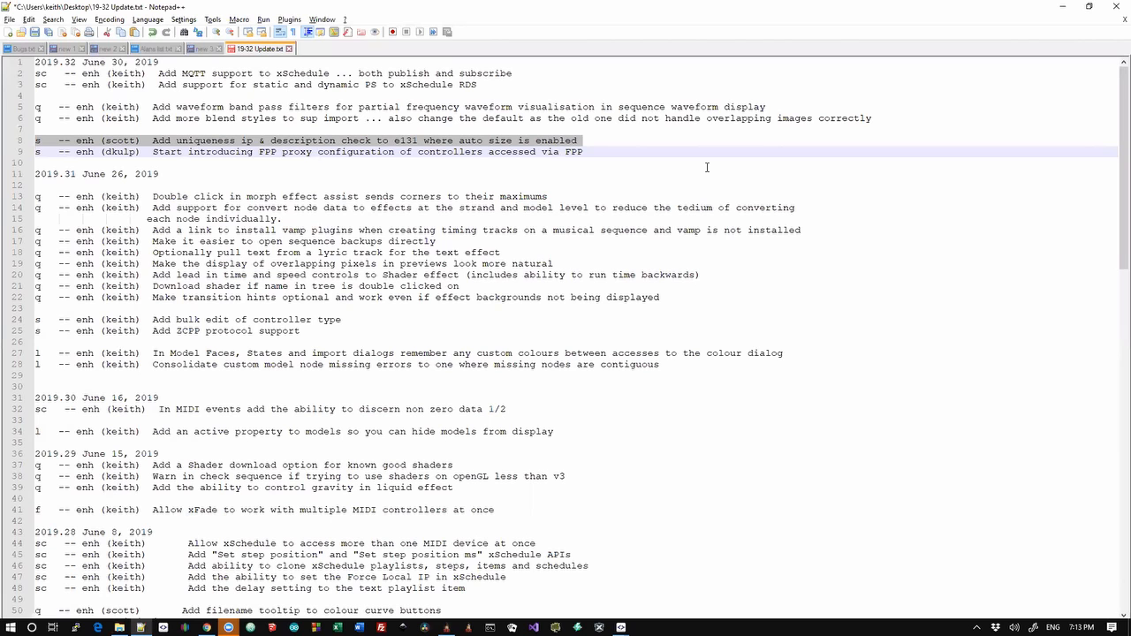
key("Page_Up")
key("Page_Down")
key("Page_Down")
key("Page_Down")
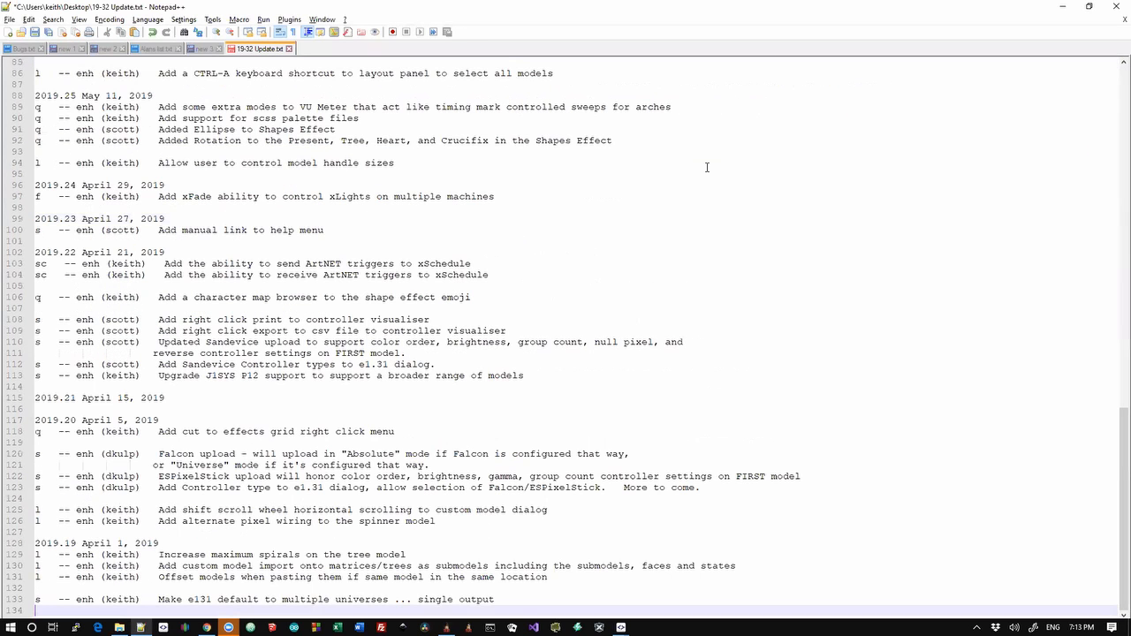
- Switch to xLights, delete both E1.31 outputs from the lighting networks and save the setup
key("alt+Tab")
key("alt+Tab")
key("alt+Tab")
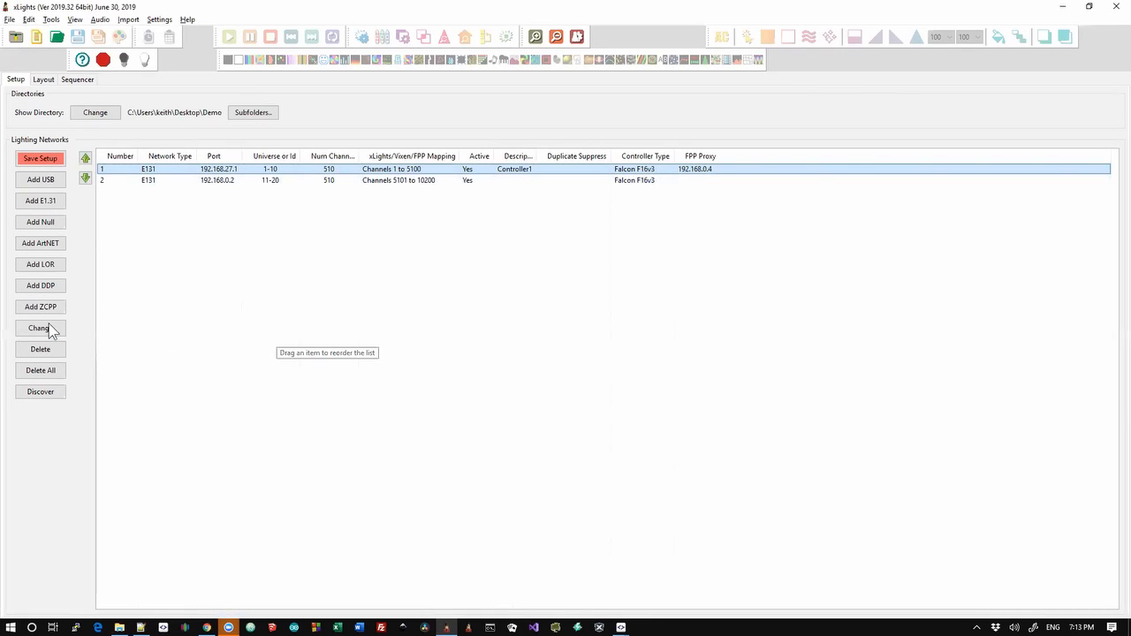
left_click(163, 183)
key("ctrl+a")
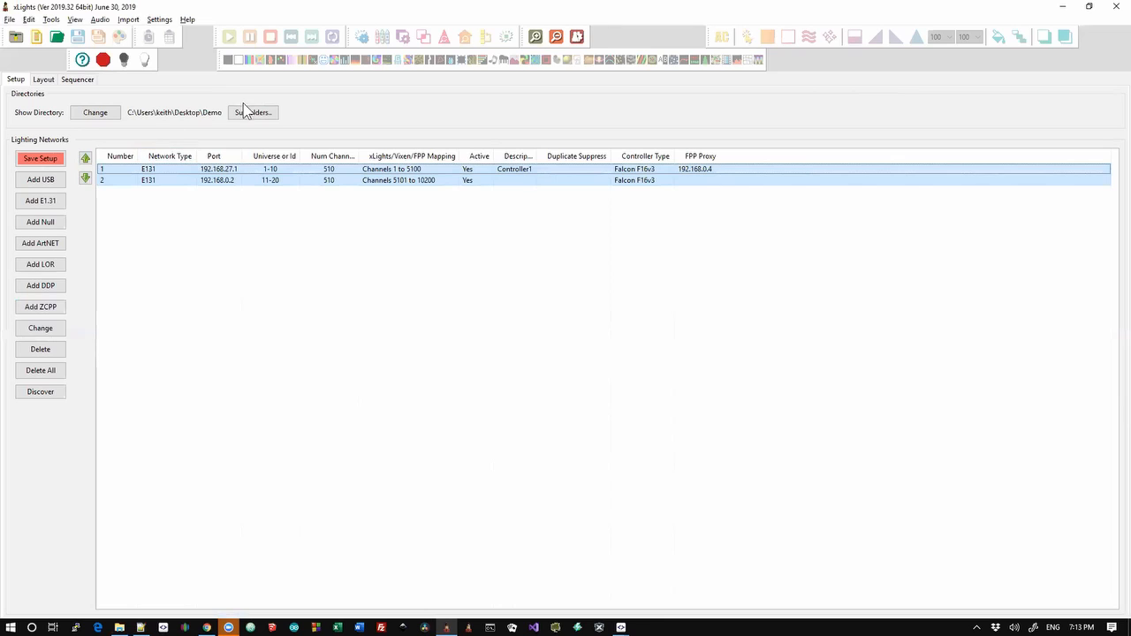
key("Delete")
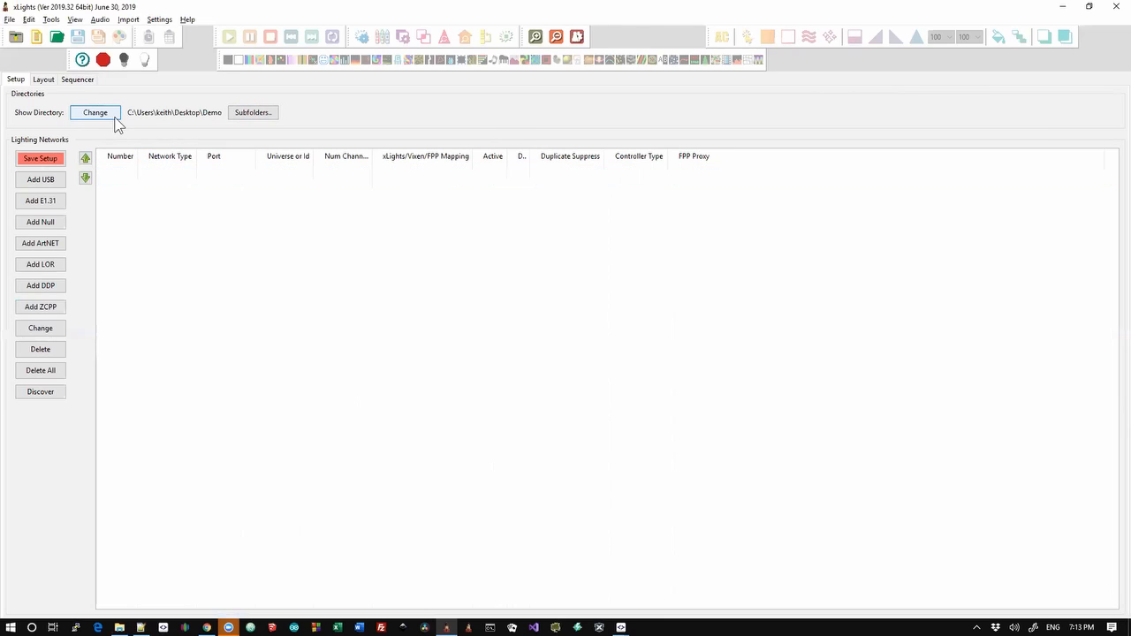
left_click(40, 158)
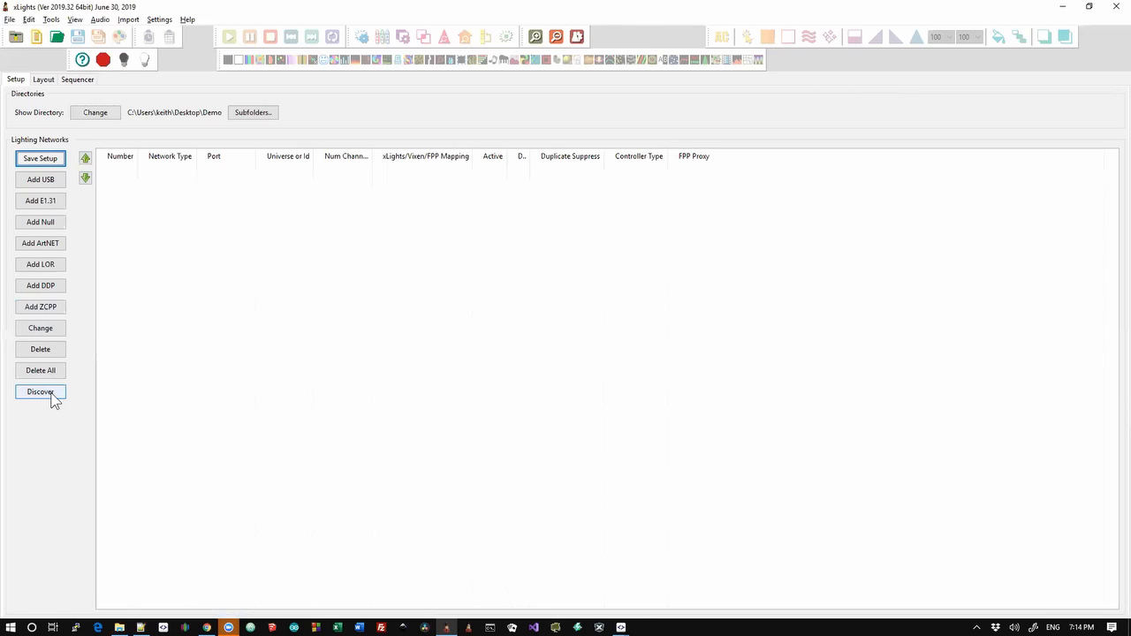
- Begin a new ZCPP output and set its IP address to 192.168.0.2
left_click(52, 311)
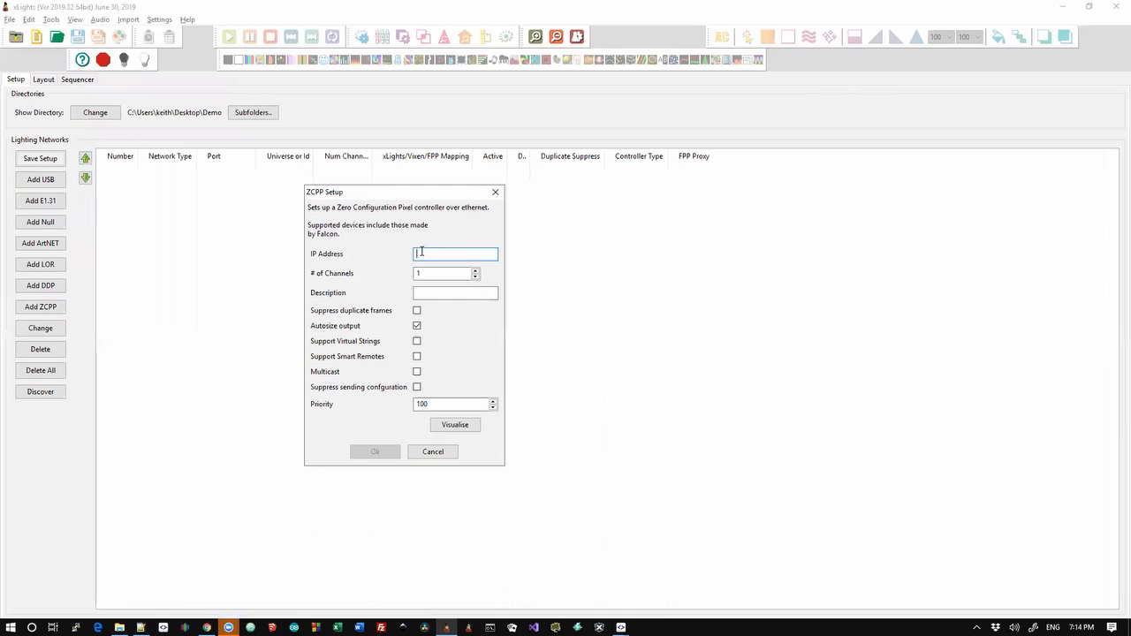
type("192.168.0.1")
key("Tab")
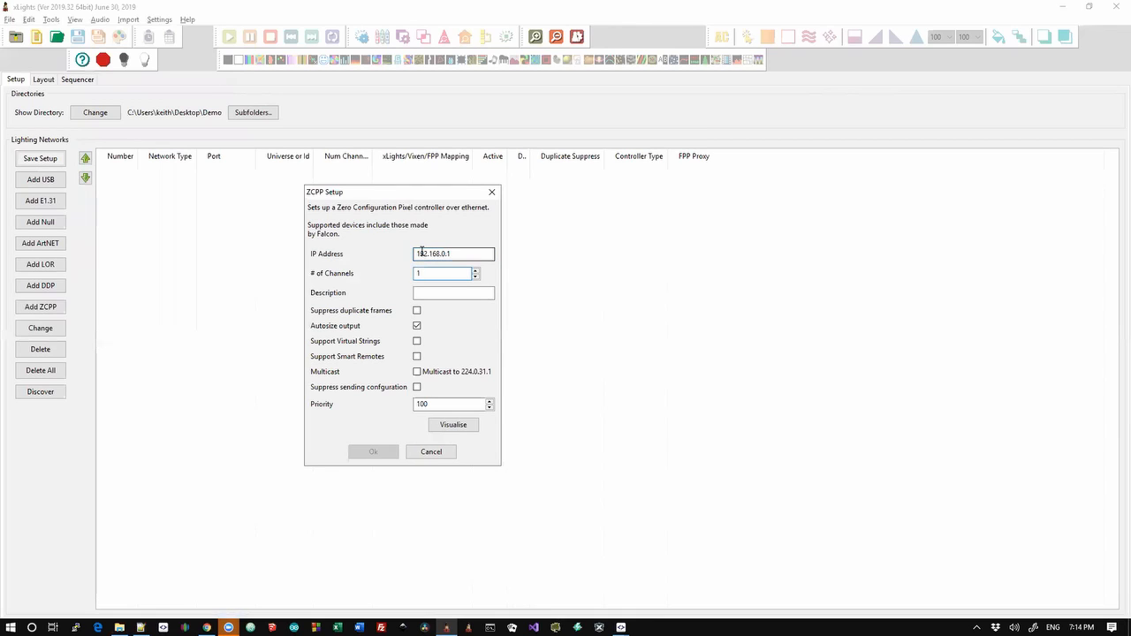
left_click(460, 254)
key("BackSpace")
type("2")
key("Tab")
- Enter a description for the ZCPP output, enable virtual string support and add the output
double_click(427, 276)
left_click(429, 292)
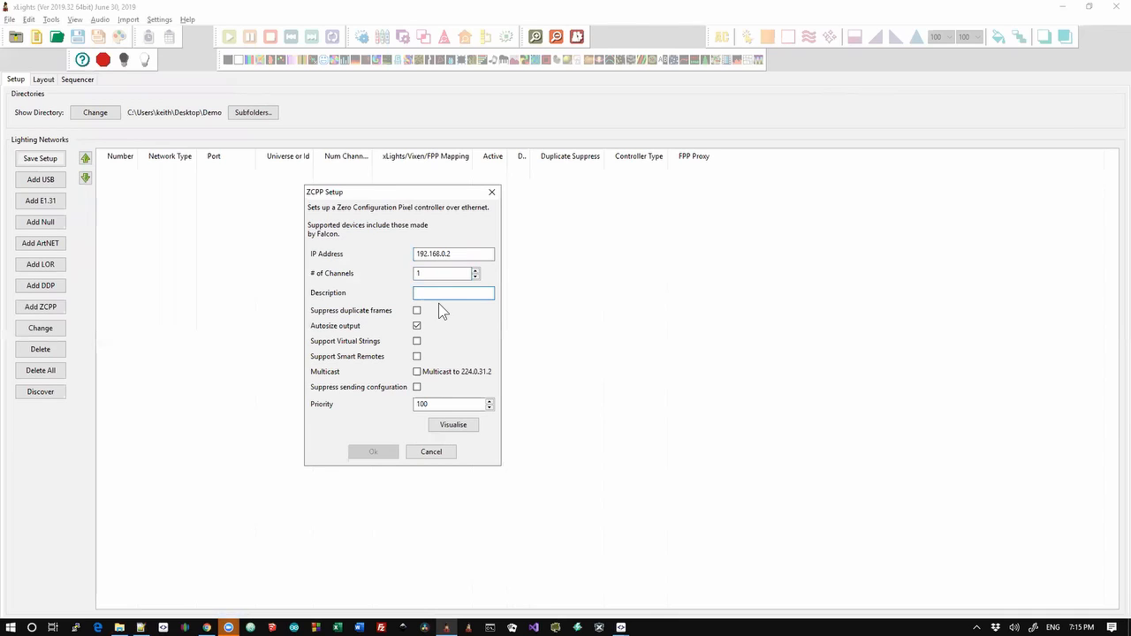
type("Fred")
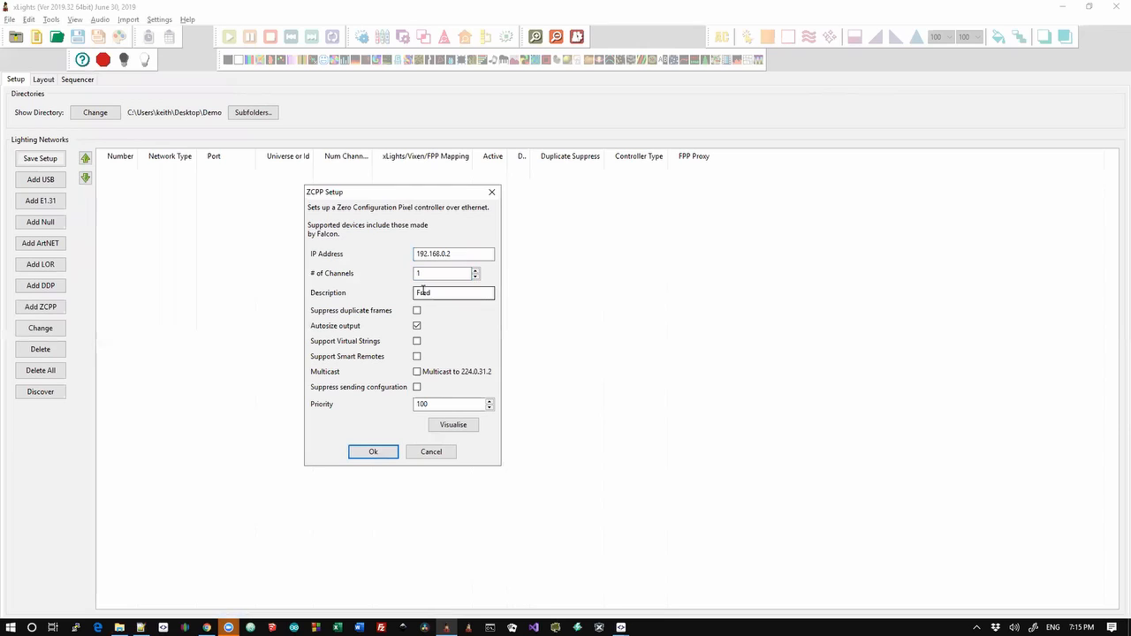
left_click(418, 341)
left_click(366, 452)
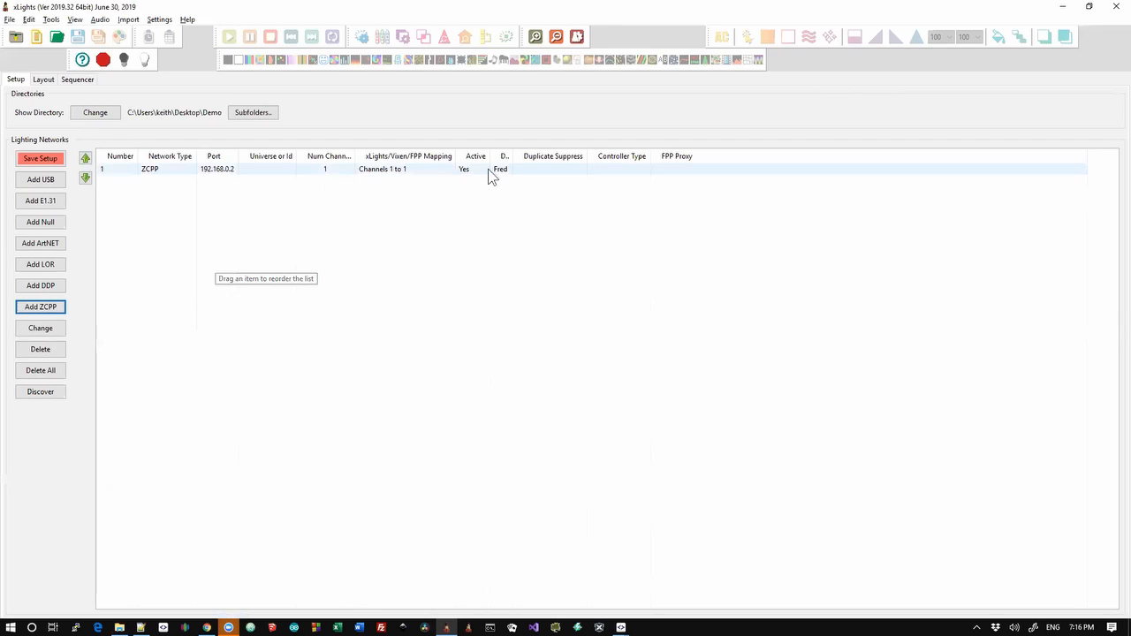
- Save the setup and assign the Tree model in the layout to the new ZCPP controller
left_click(62, 162)
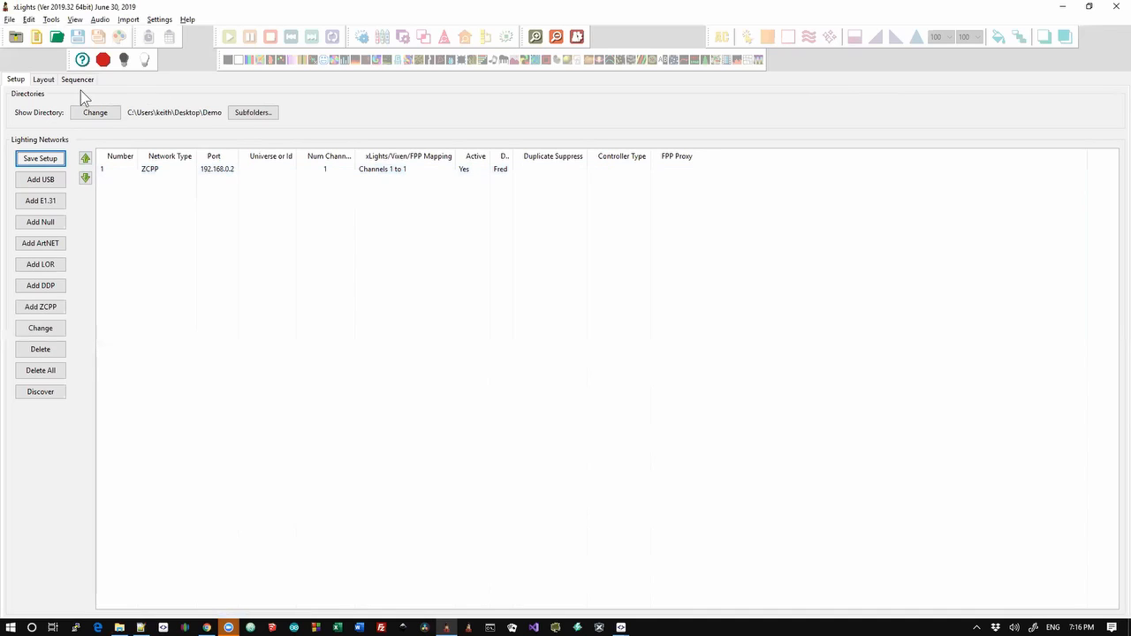
left_click(44, 81)
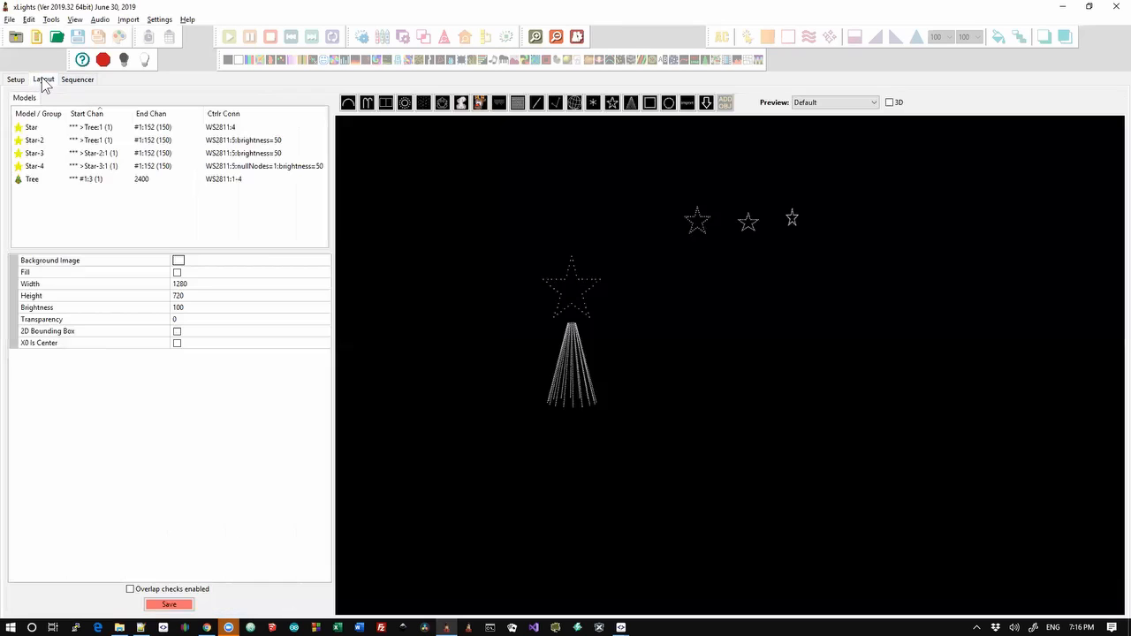
left_click(577, 390)
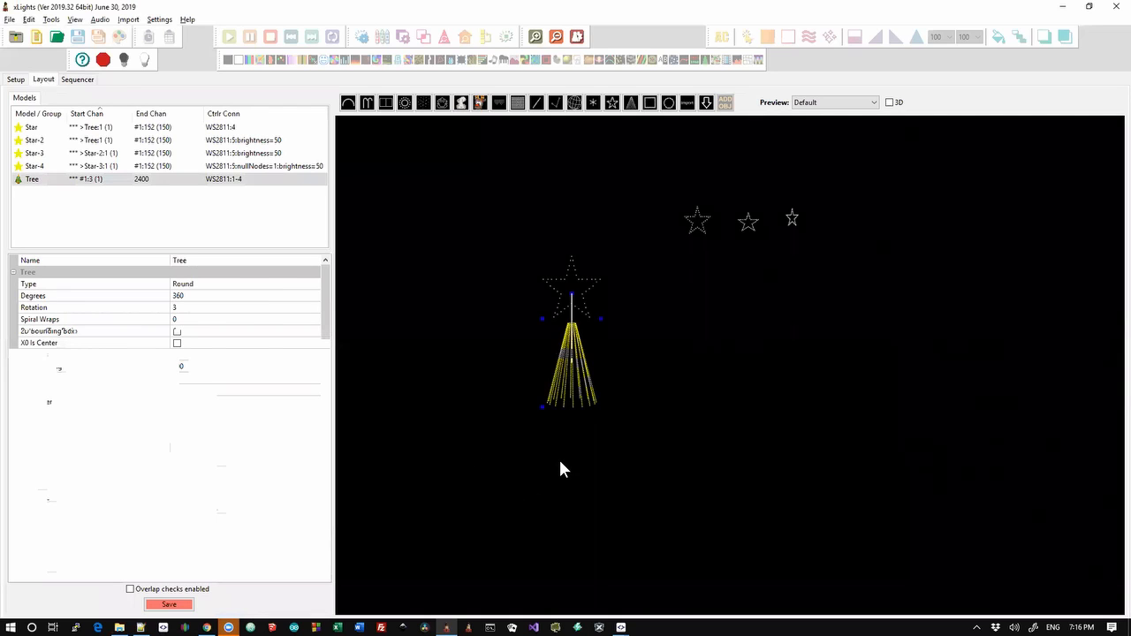
left_click(232, 403)
left_click(233, 403)
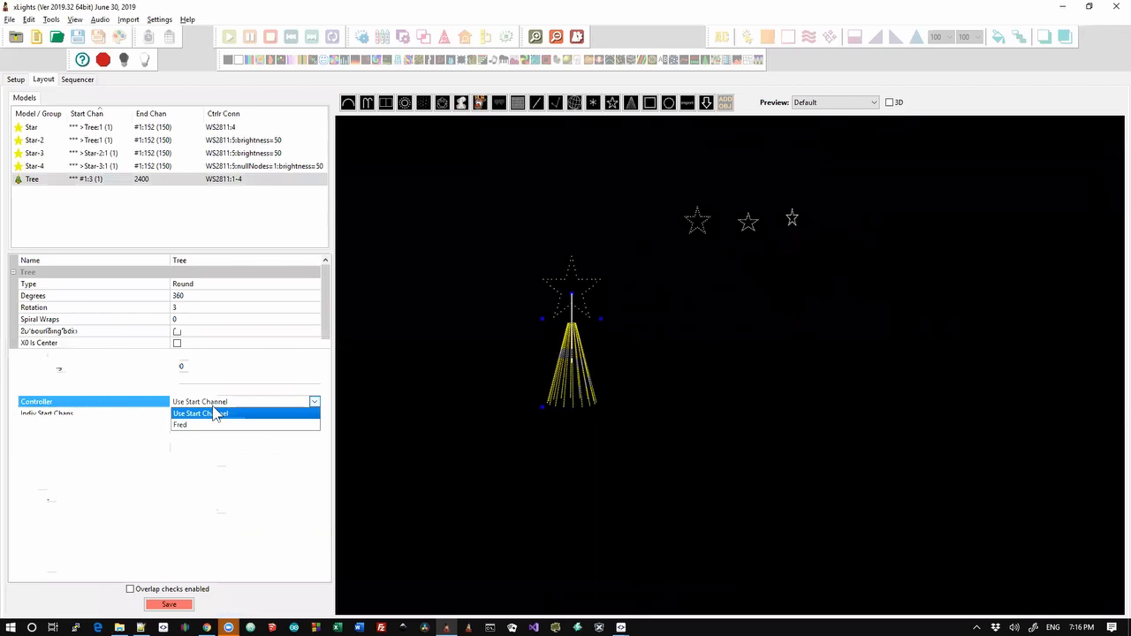
left_click(194, 430)
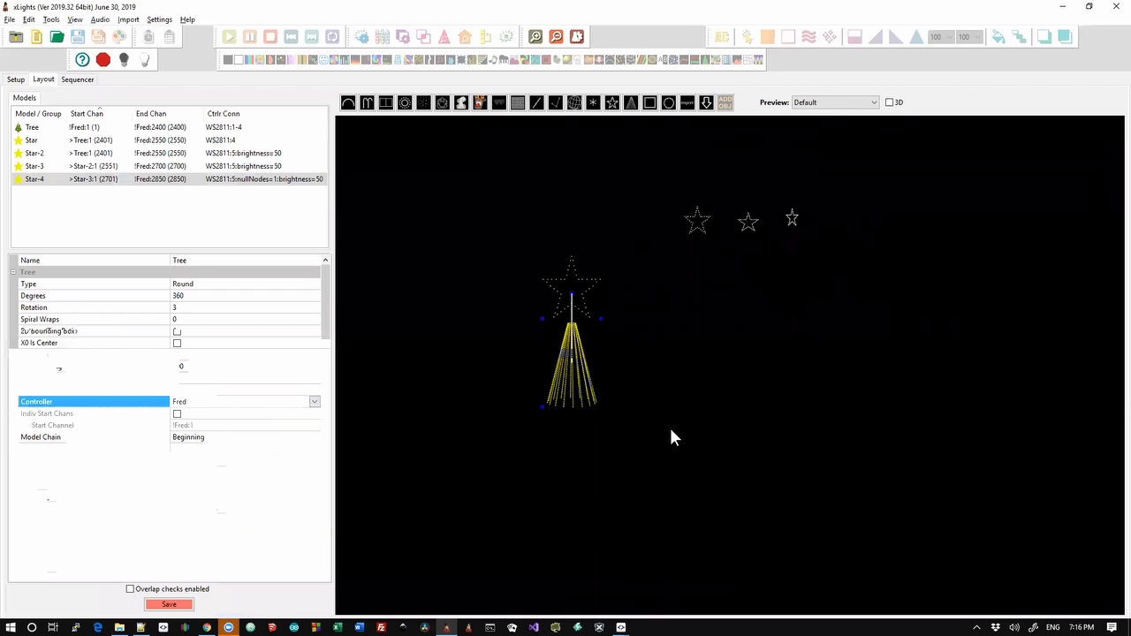
- Select the tree and all stars in the layout and bulk-assign them to the ZCPP controller
left_click_drag(519, 436, 872, 130)
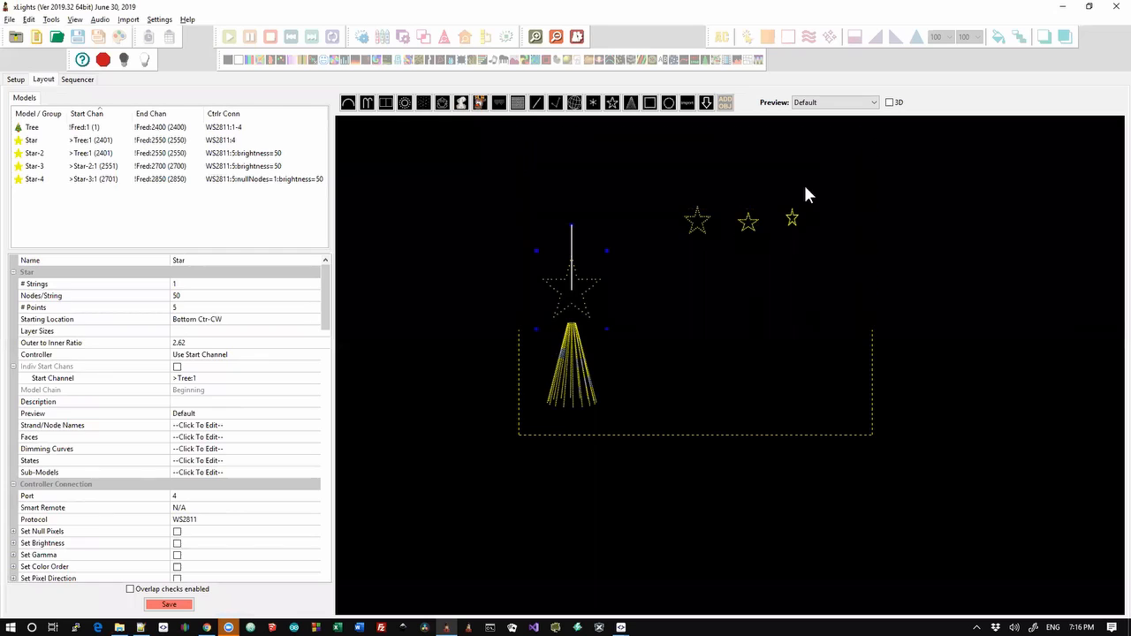
right_click(753, 222)
mouse_move(792, 247)
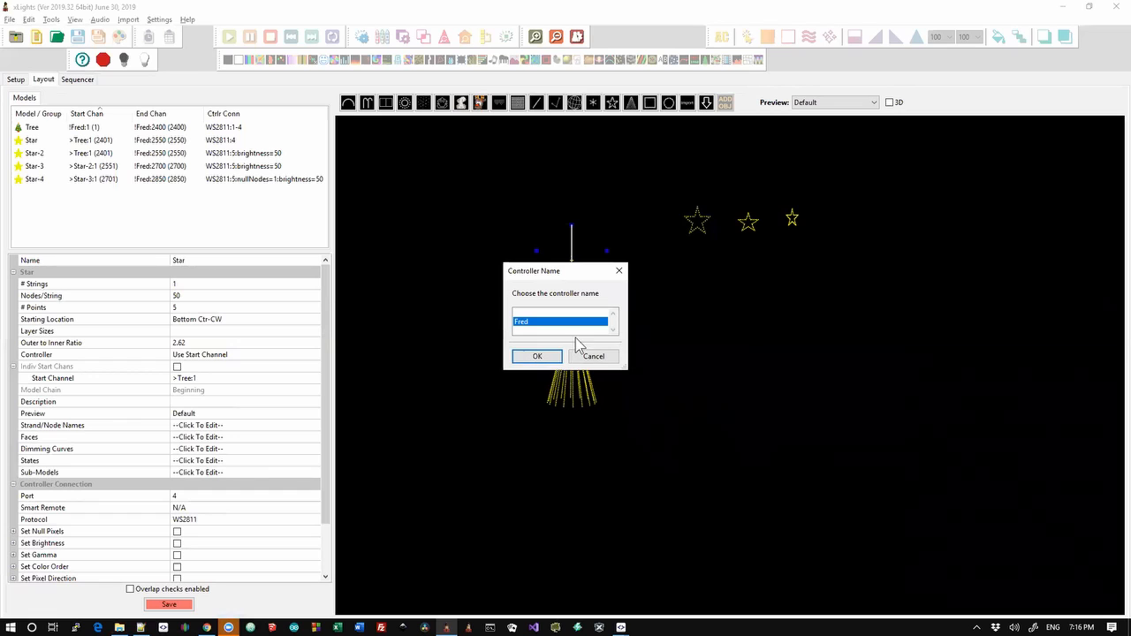
left_click(537, 356)
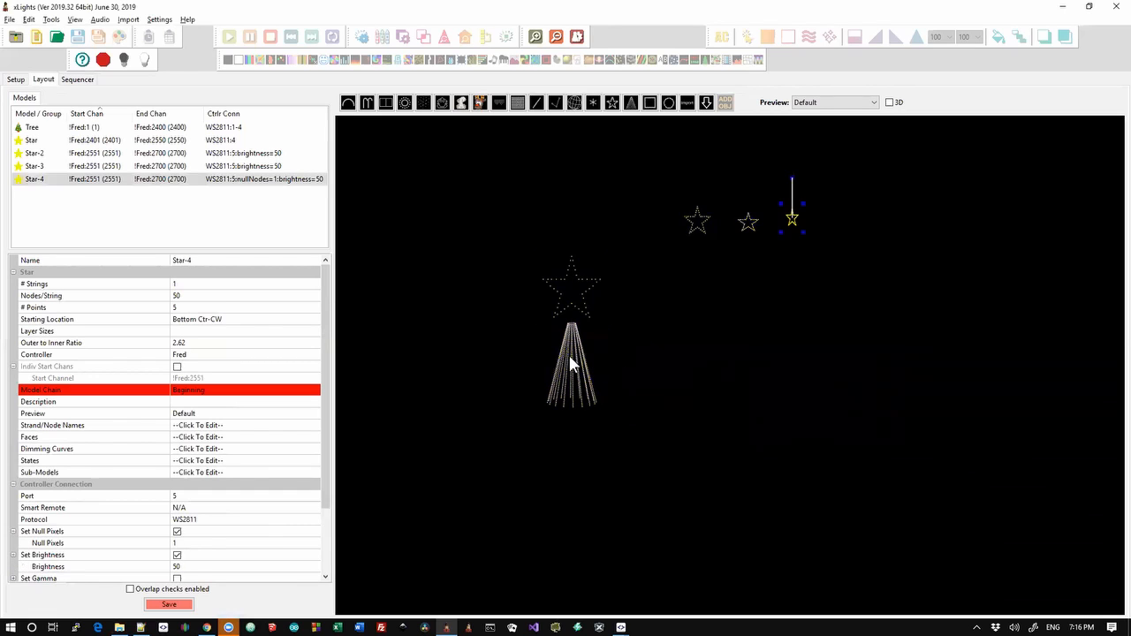
- Check the controller and automatic start channel properties of the tree, the large star and the small stars
left_click(697, 376)
left_click(701, 224)
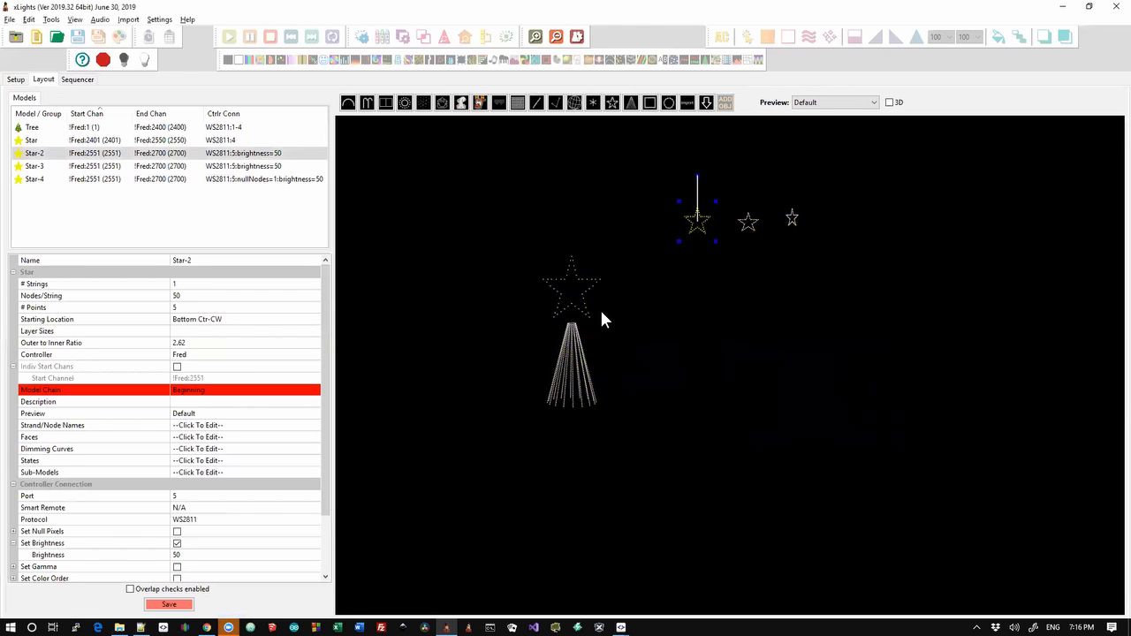
left_click(570, 307)
left_click(565, 382)
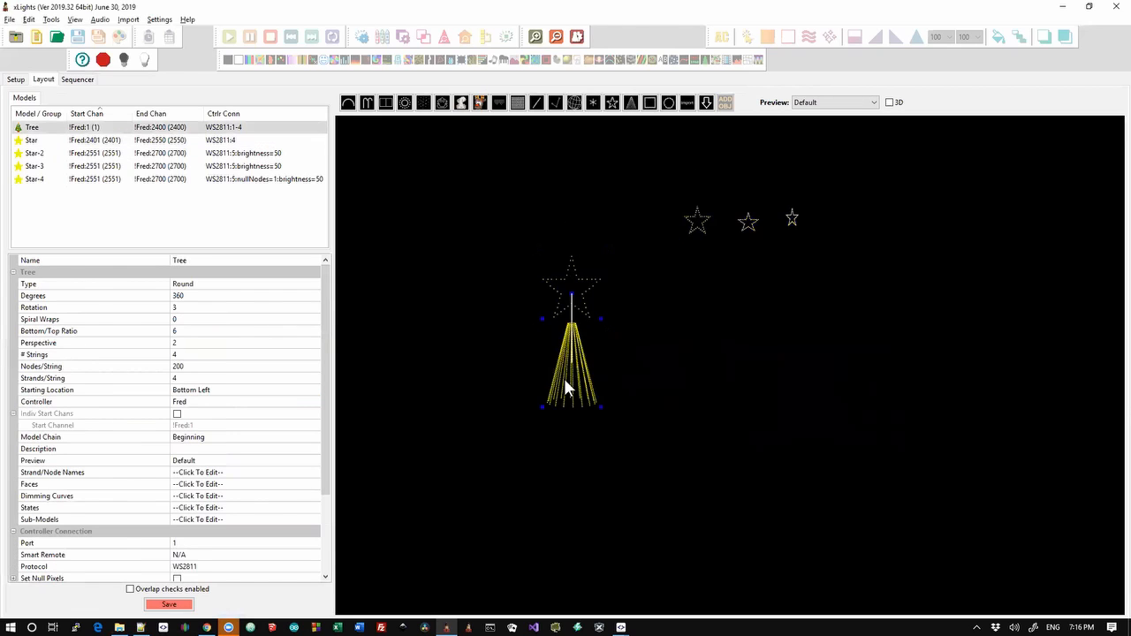
left_click(583, 278)
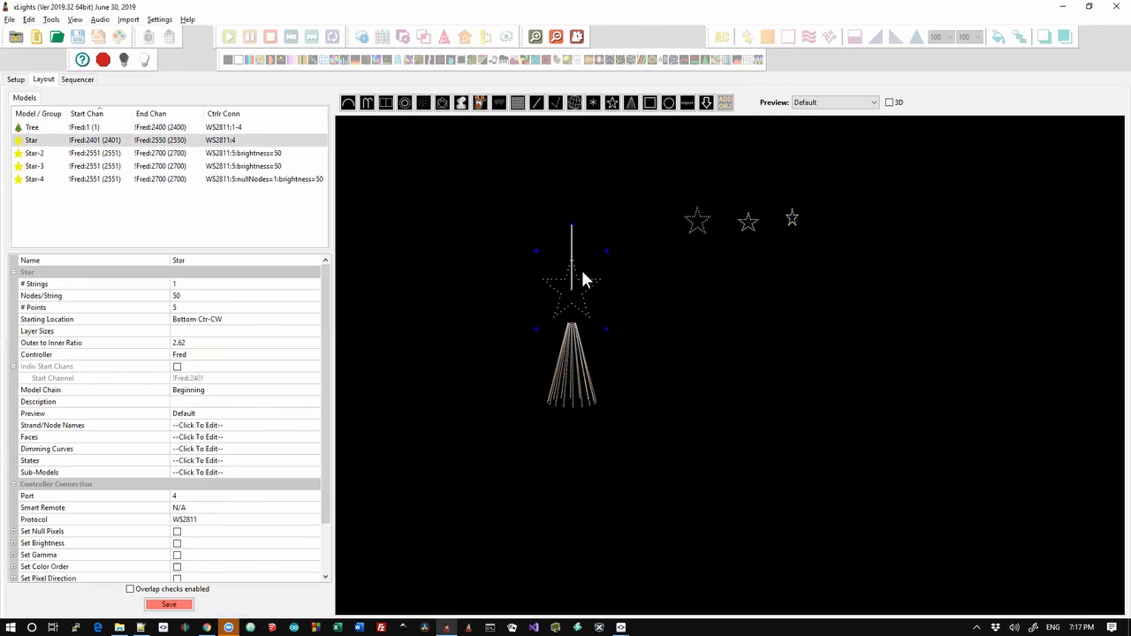
left_click(694, 231)
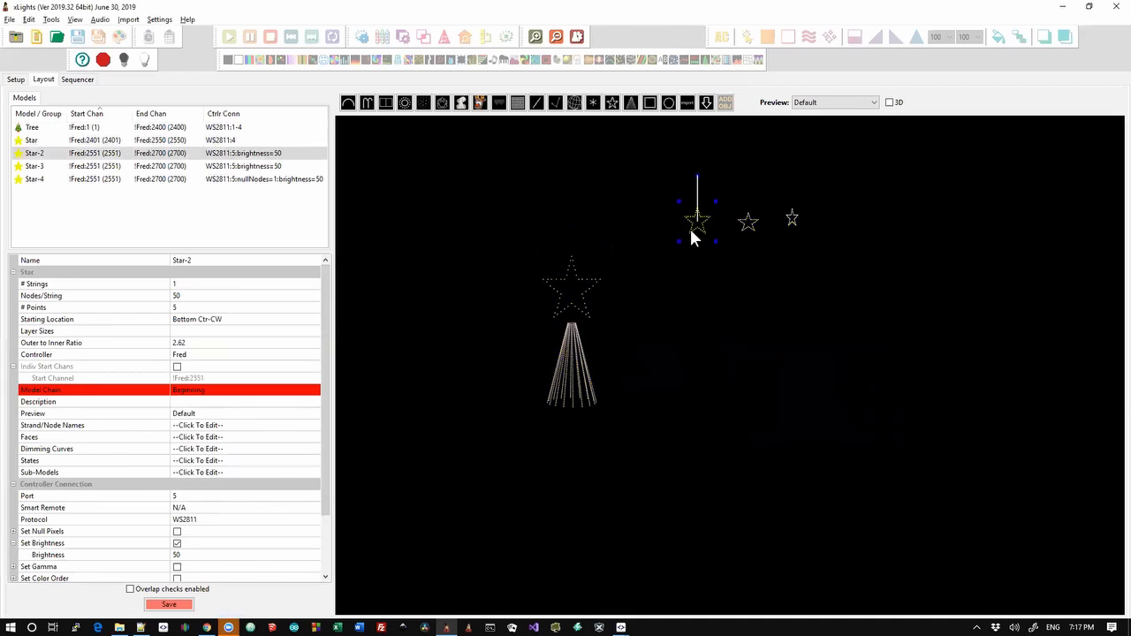
left_click(743, 236)
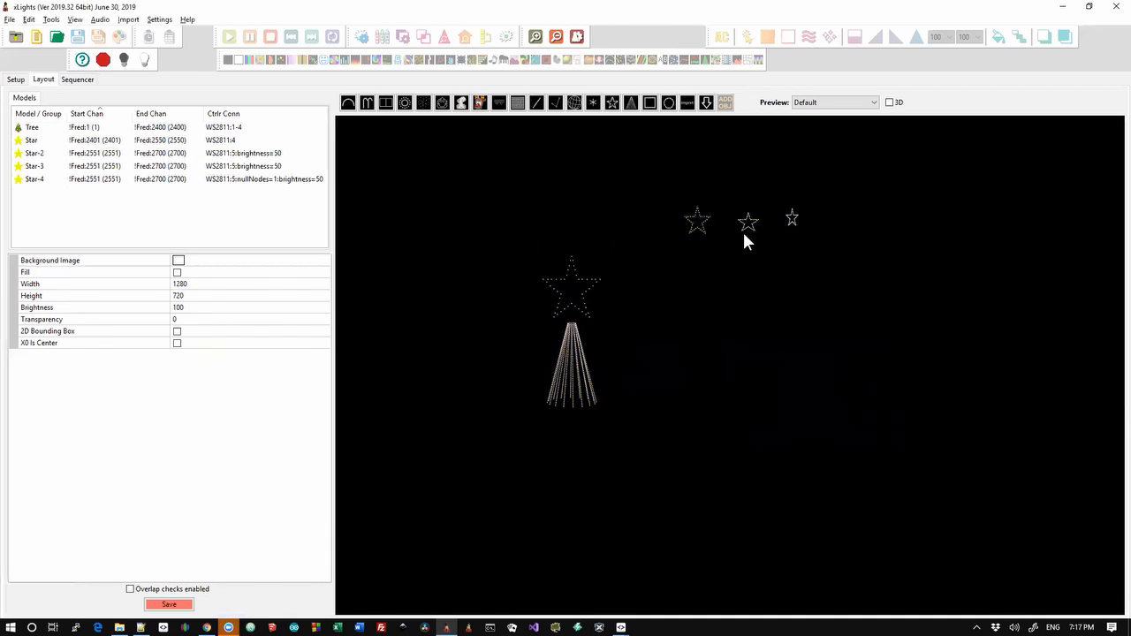
- Compare the port and Model Chain settings of the tree and stars, examining the chain conflict between the small stars
left_click(589, 300)
left_click(572, 375)
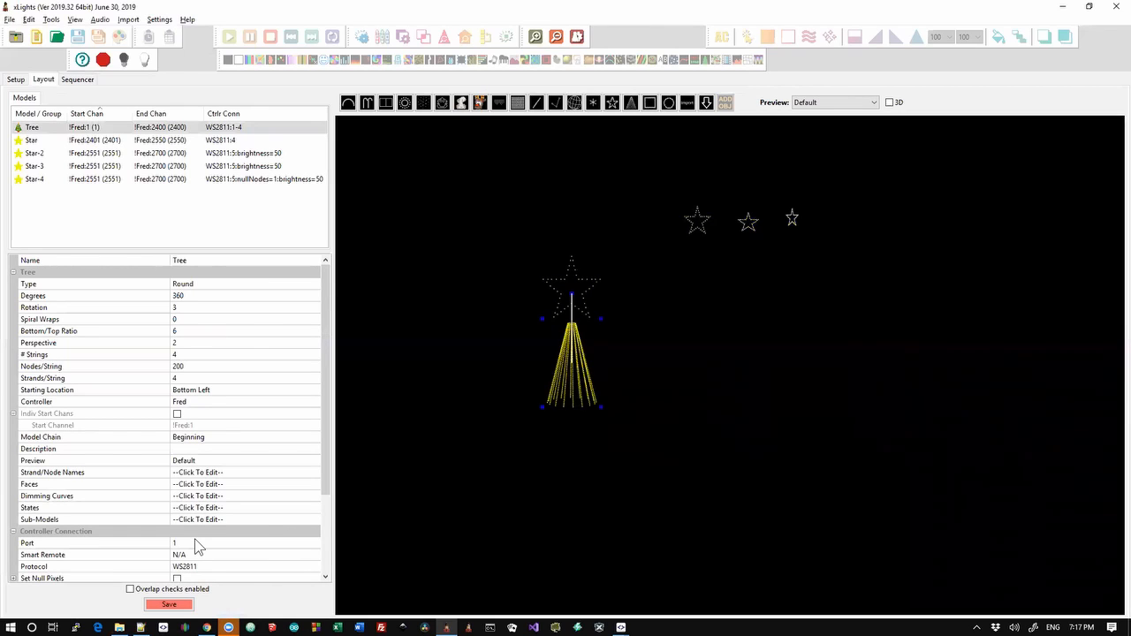
left_click(580, 294)
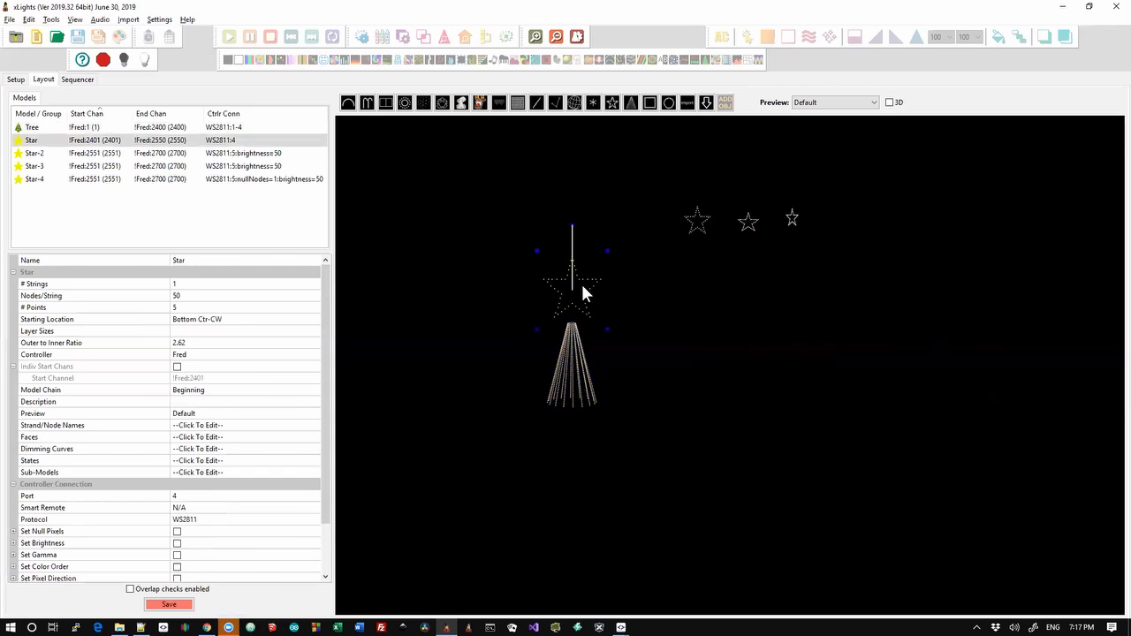
left_click(694, 223)
left_click_drag(667, 274, 867, 166)
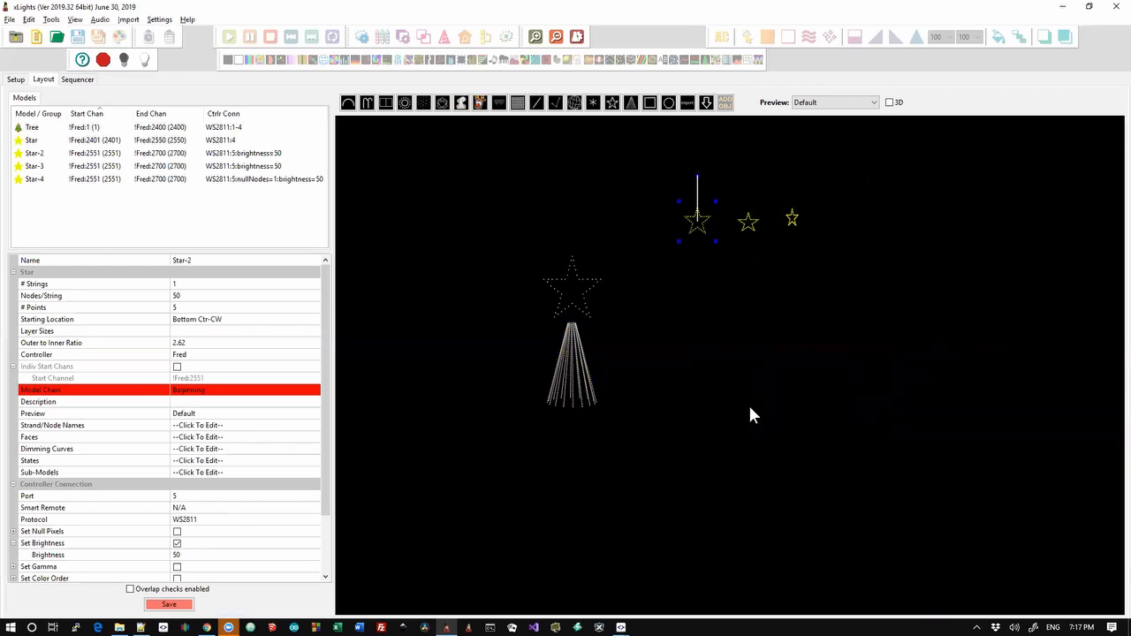
mouse_move(188, 395)
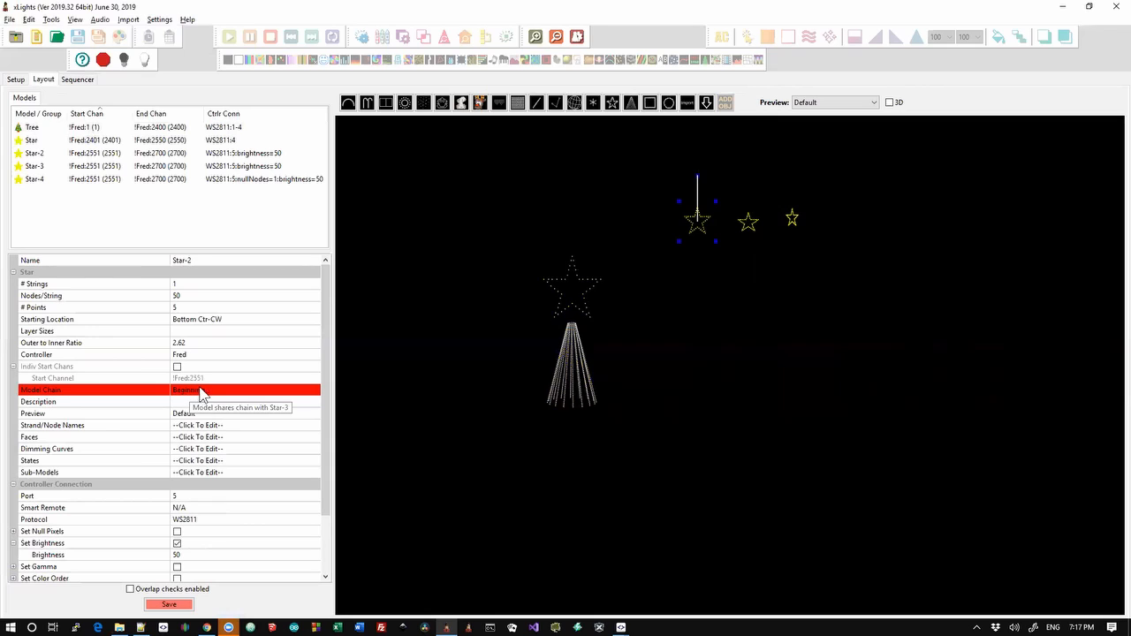
left_click(107, 167)
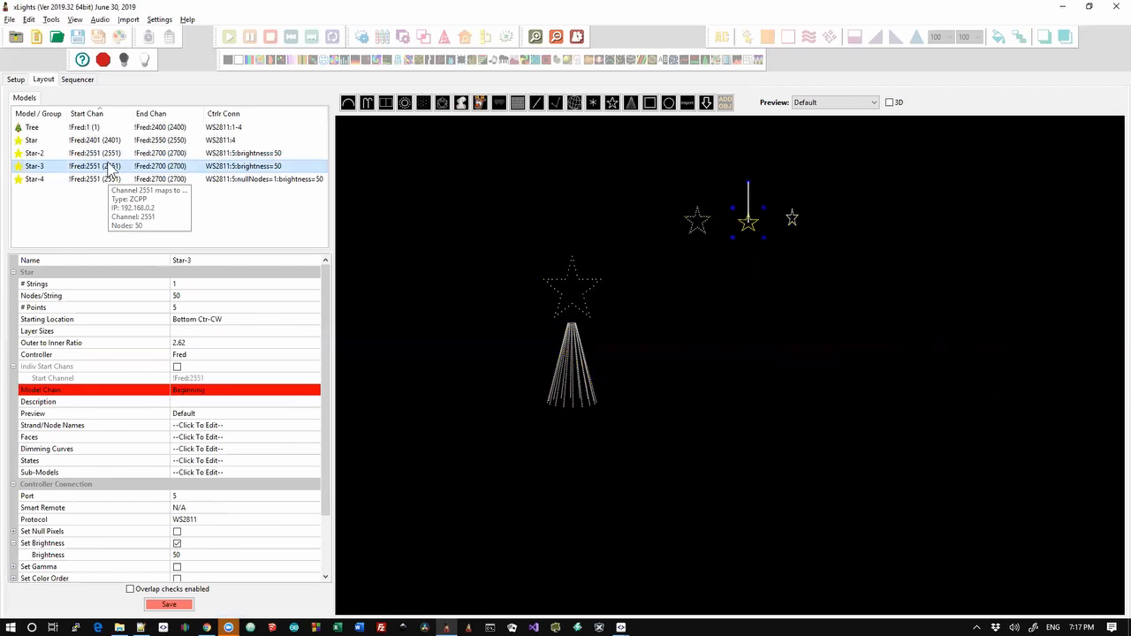
left_click(696, 225)
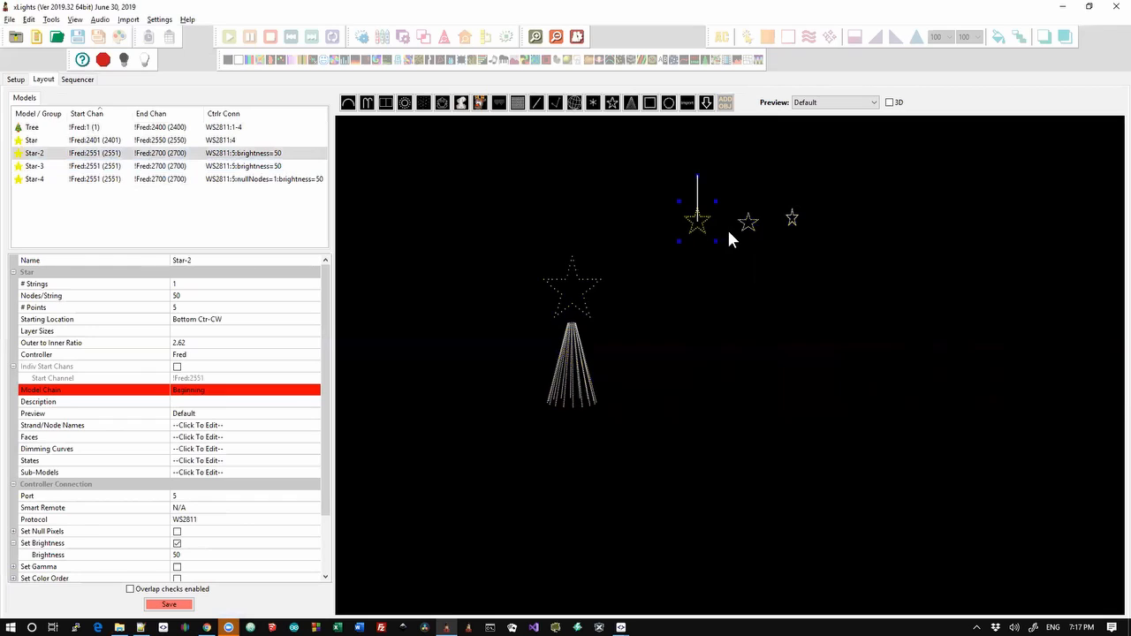
- Set the Model Chain of Star-3 so that it follows Star-2
left_click(741, 228)
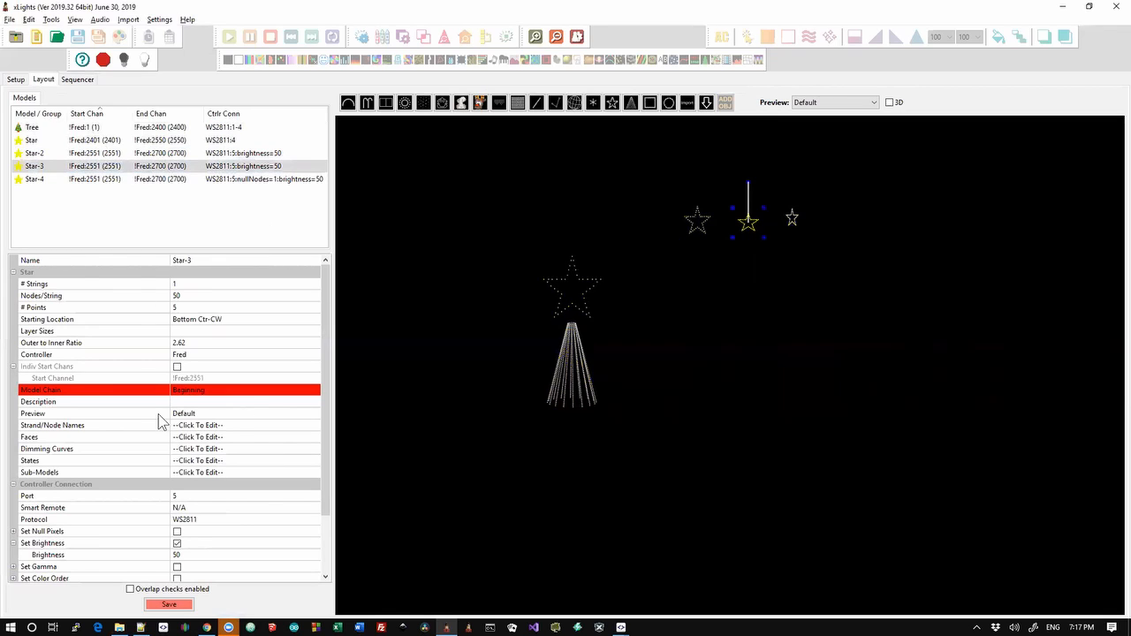
left_click(197, 391)
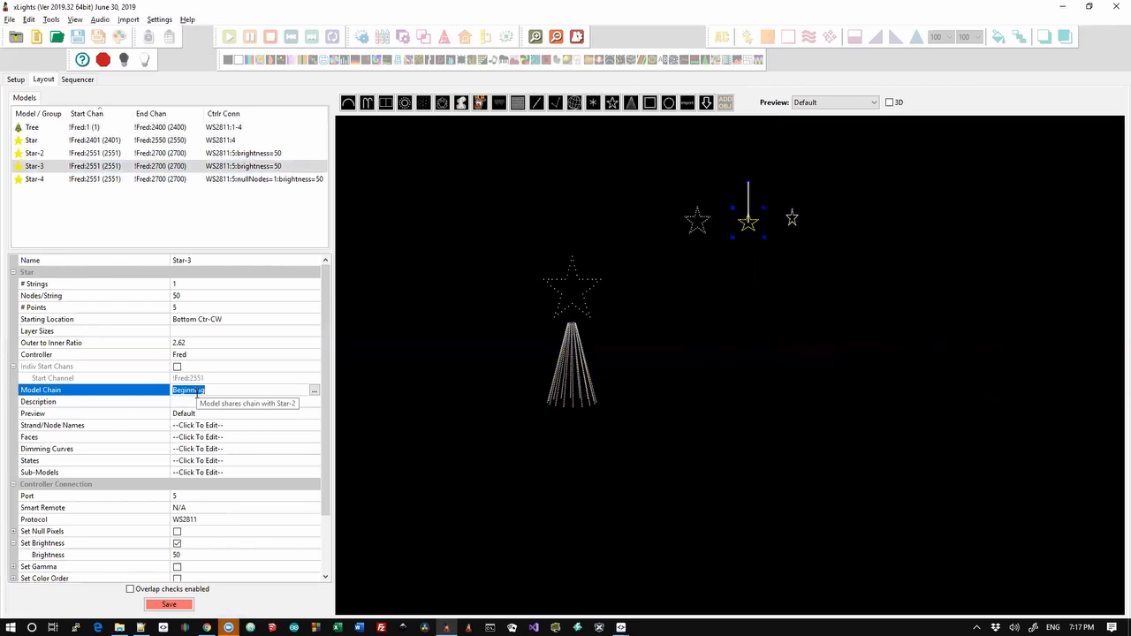
left_click(314, 391)
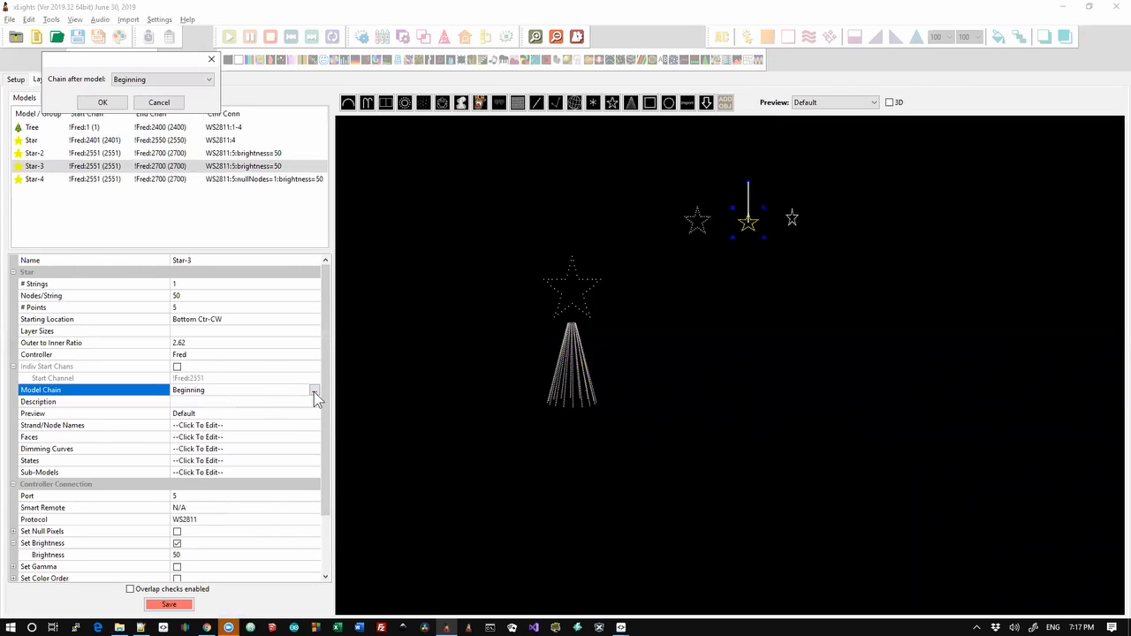
left_click(161, 80)
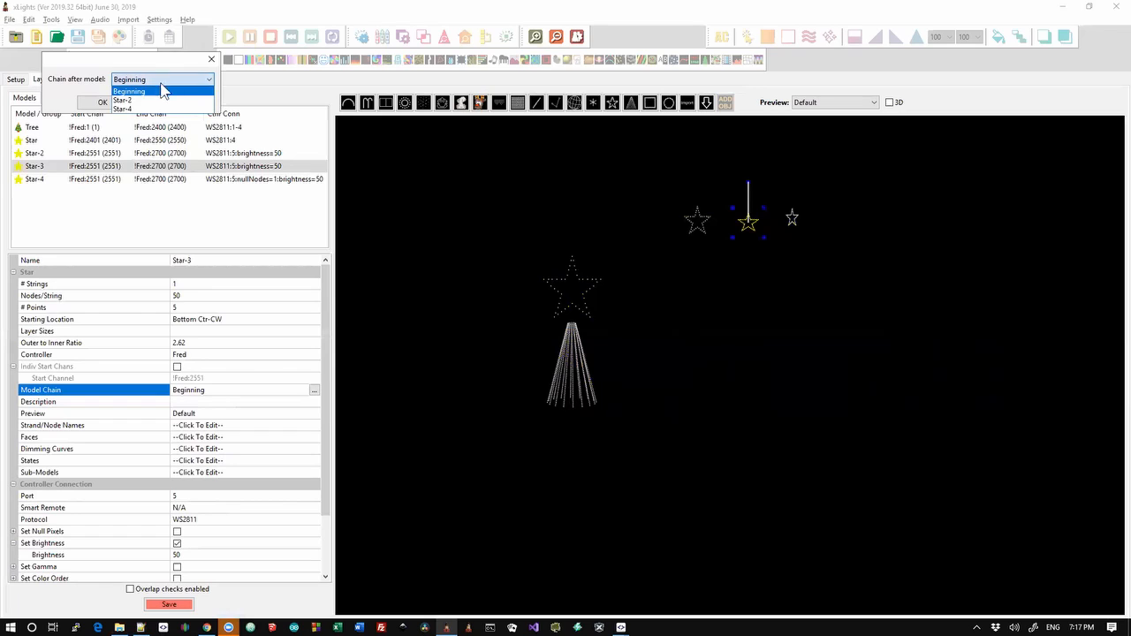
left_click(124, 100)
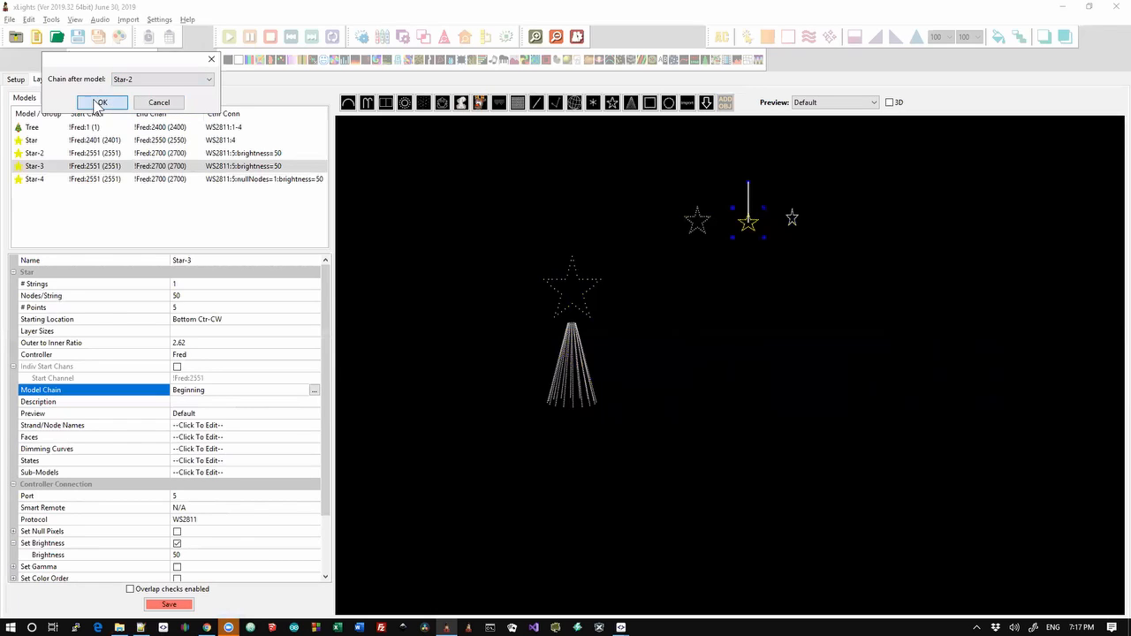
left_click(99, 102)
mouse_move(137, 175)
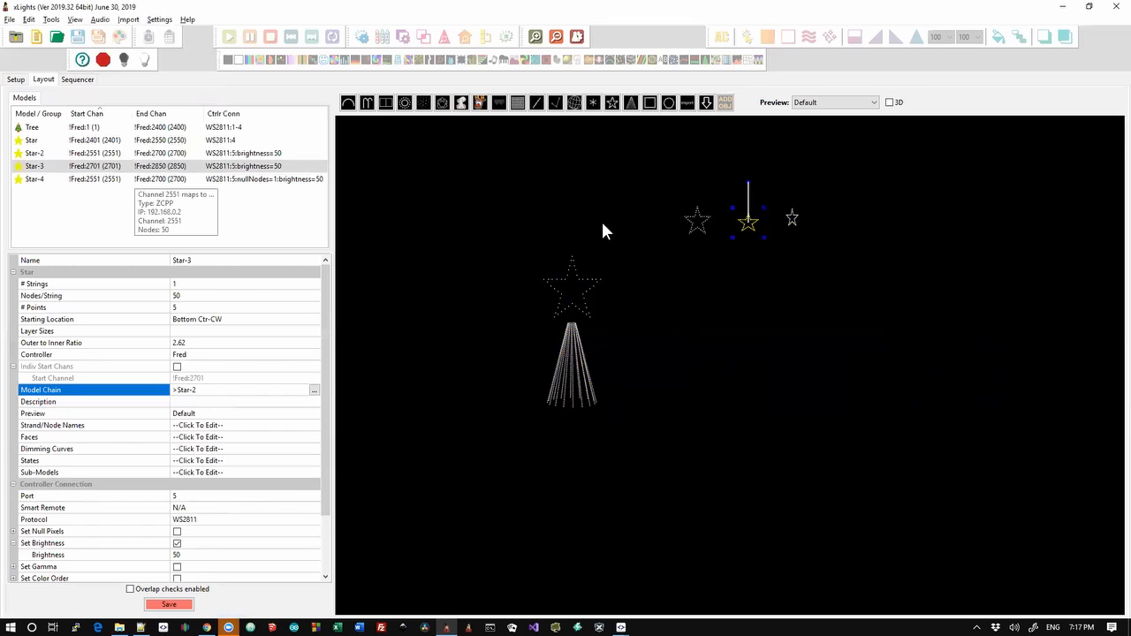
- Set the Model Chain of Star-4 so that it follows Star-3
left_click(791, 221)
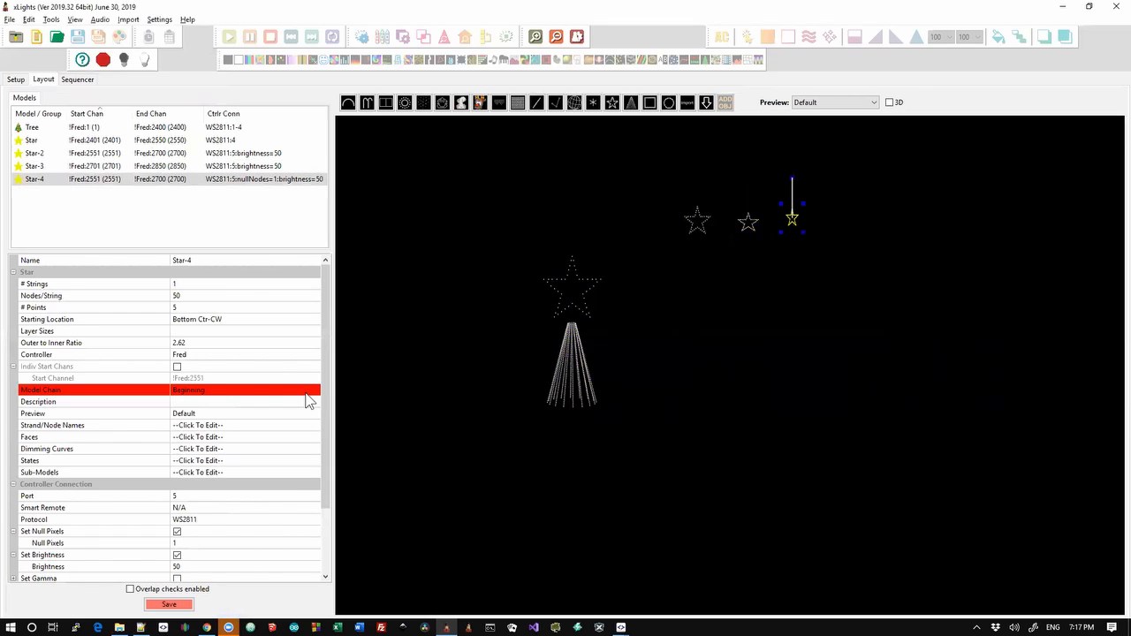
left_click(259, 390)
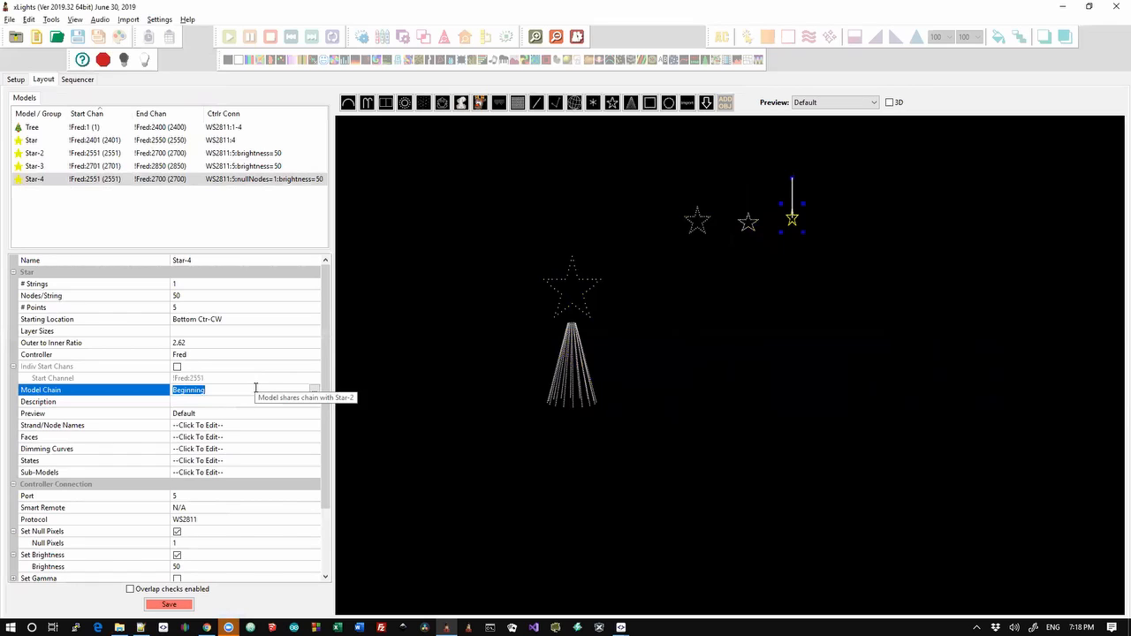
left_click(314, 391)
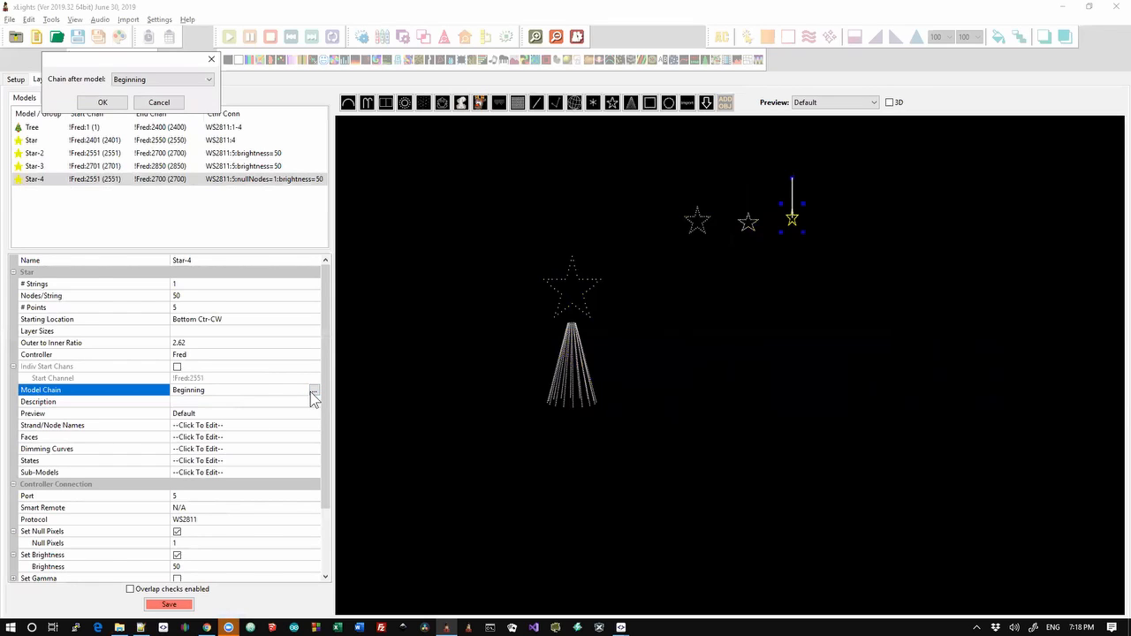
left_click(153, 81)
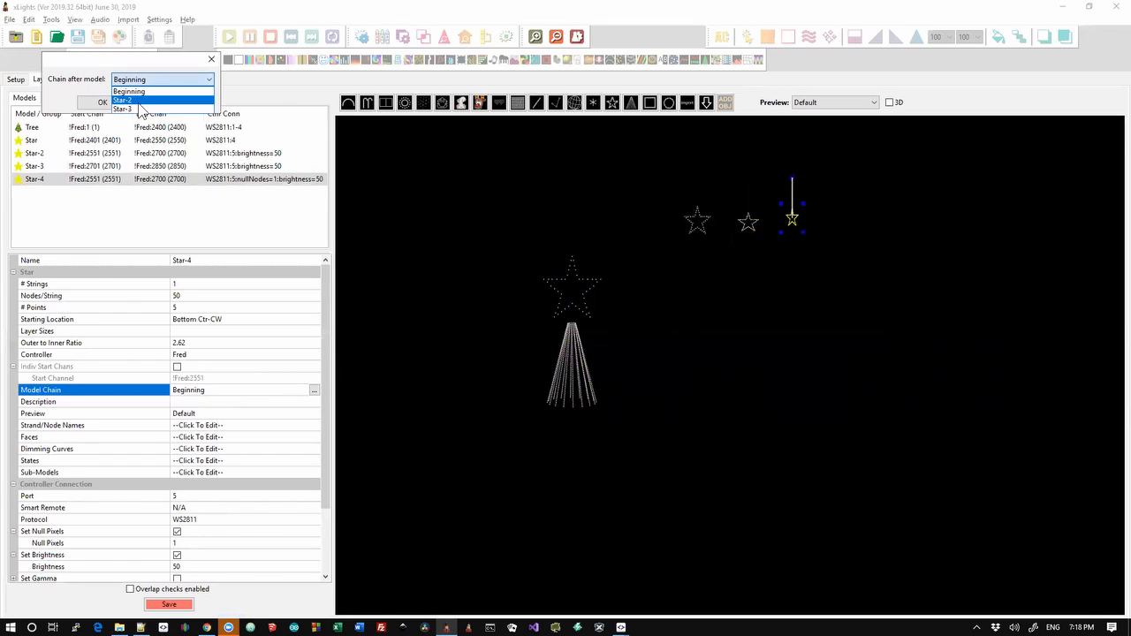
left_click(133, 109)
left_click(102, 103)
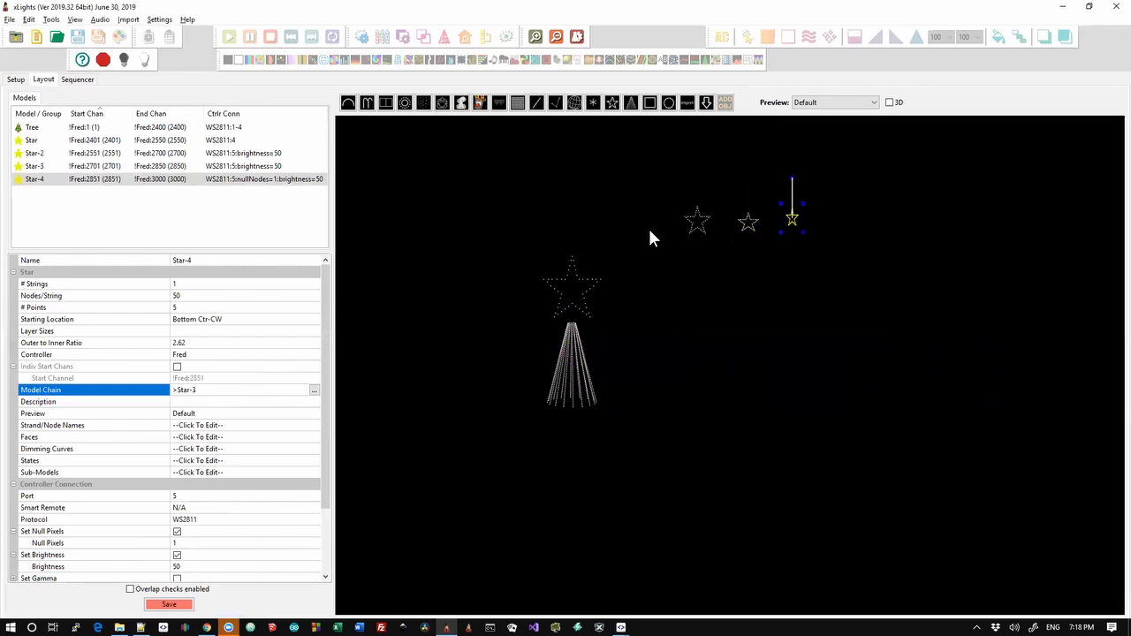
- Save the layout and the updated lighting network setup, returning to the model layout
left_click(737, 281)
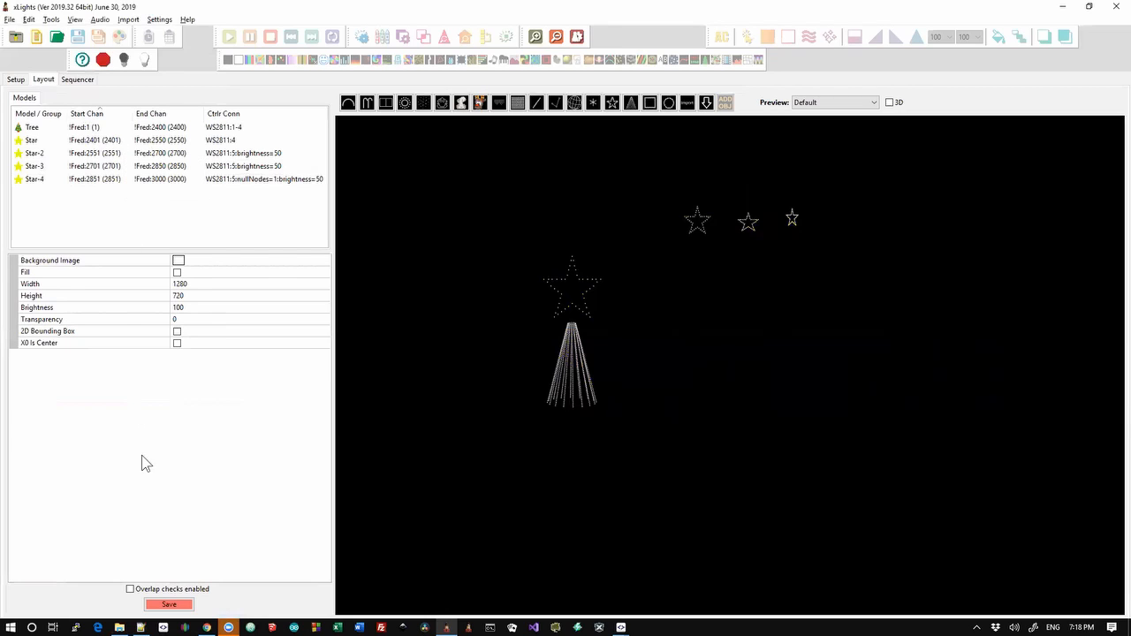
left_click(186, 608)
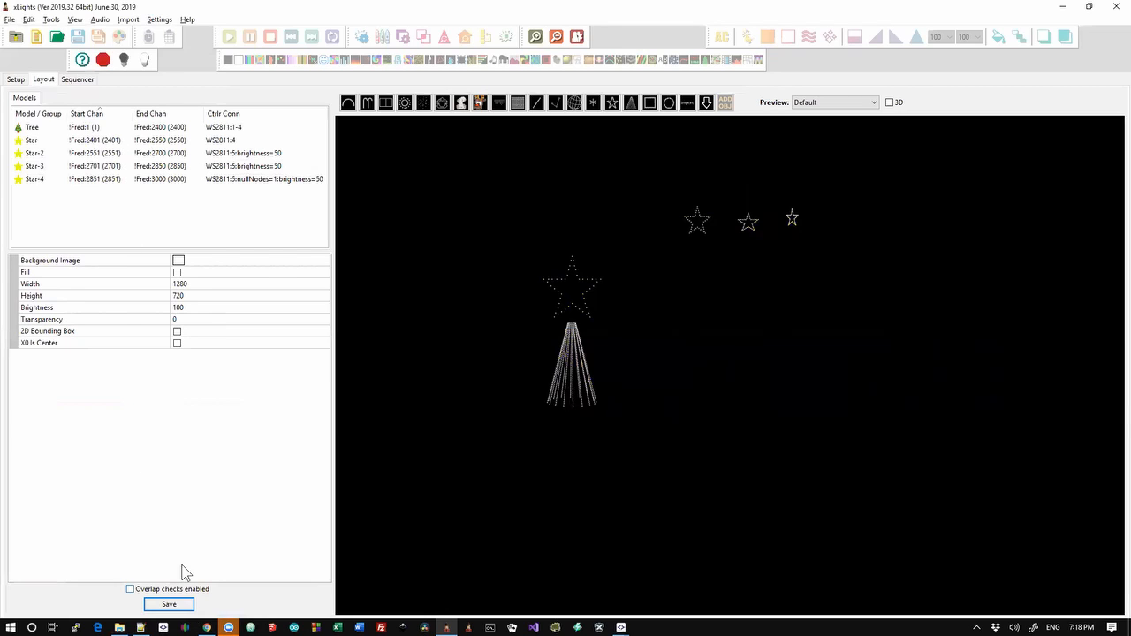
left_click(20, 80)
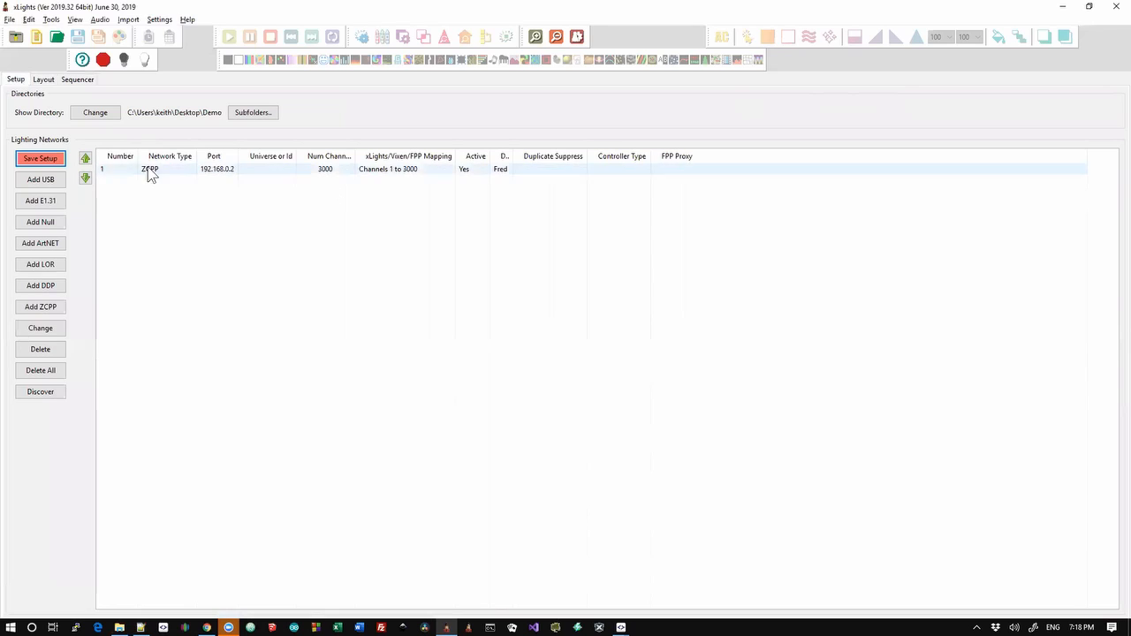
left_click(55, 159)
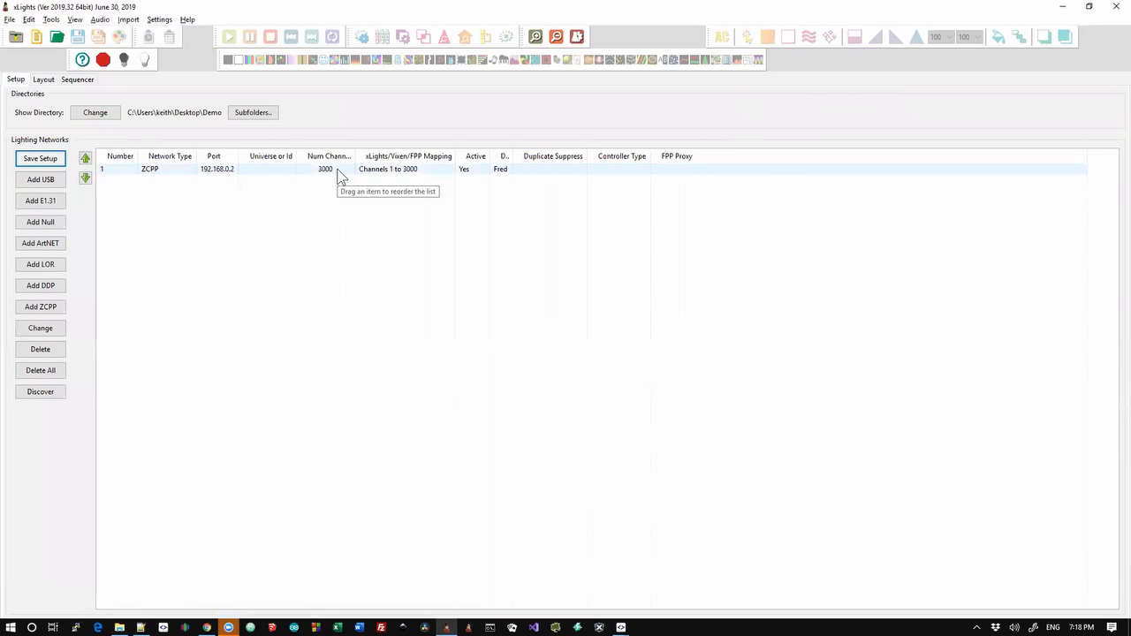
left_click(44, 80)
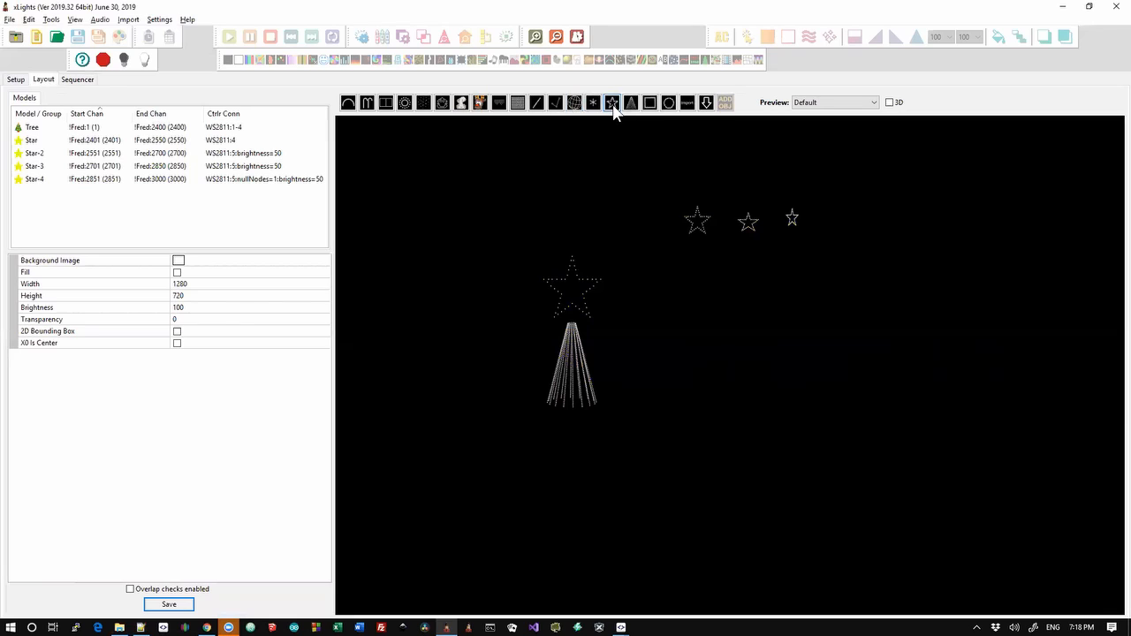
- Draw an arch beside the tree, assign it to controller Fred and set its port to 6
left_click(347, 103)
left_click_drag(719, 367, 810, 366)
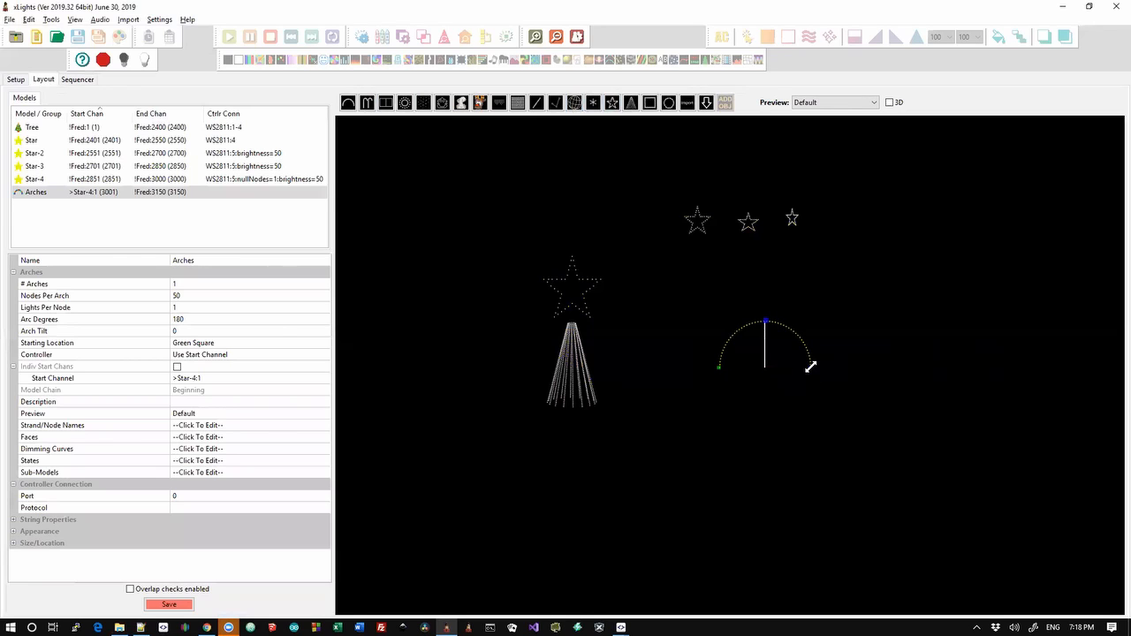
left_click(244, 356)
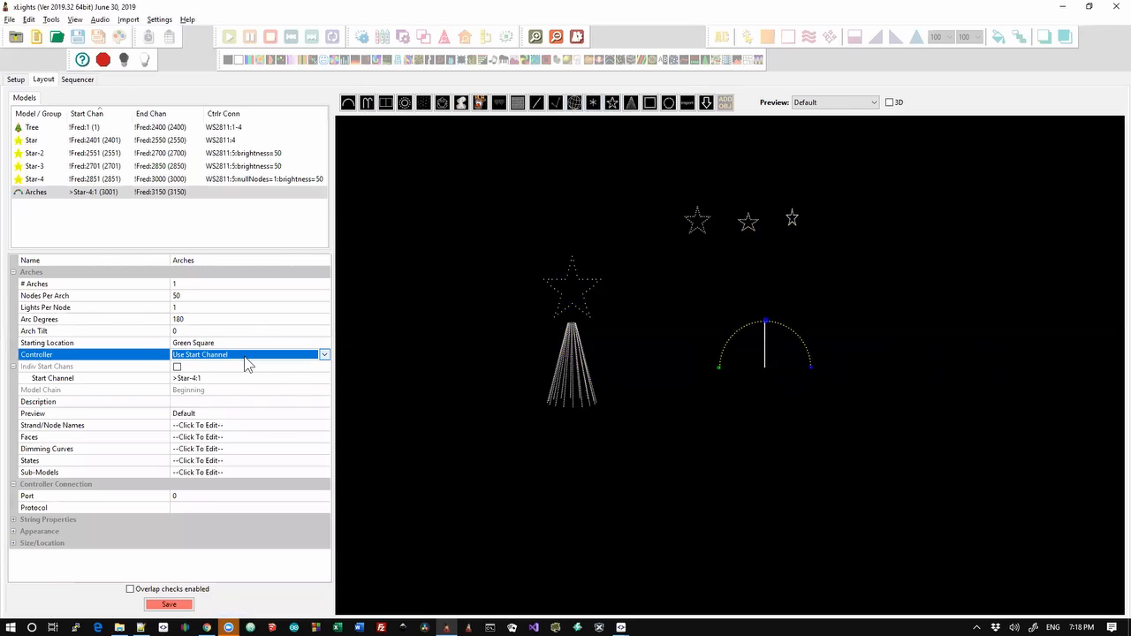
left_click(242, 358)
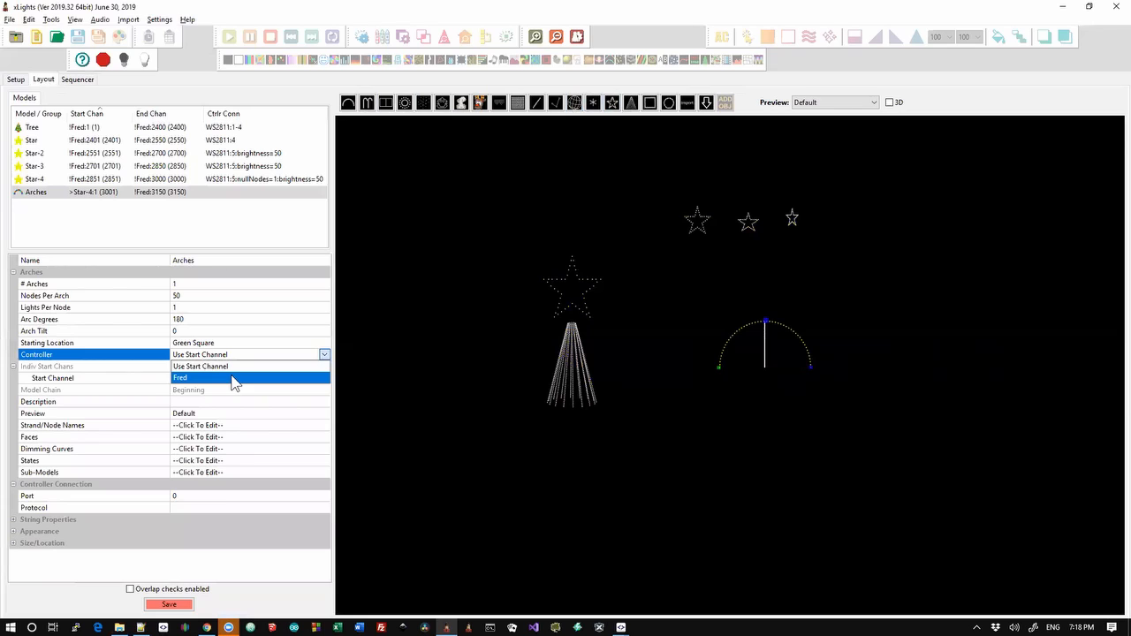
left_click(234, 379)
left_click(216, 497)
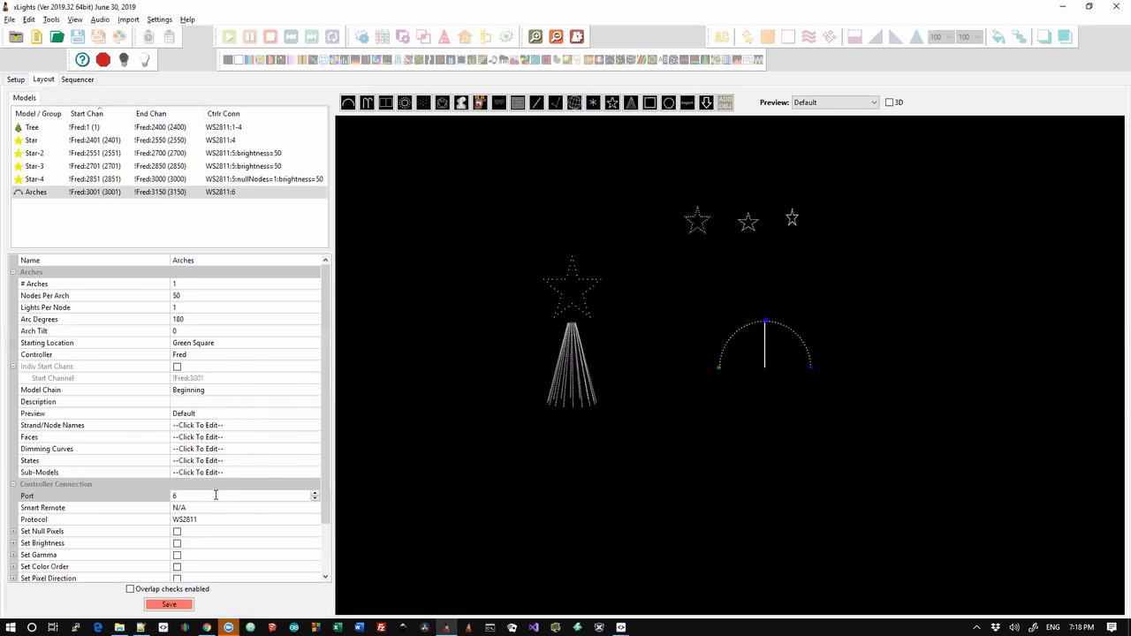
scroll(322, 500, "down", 1)
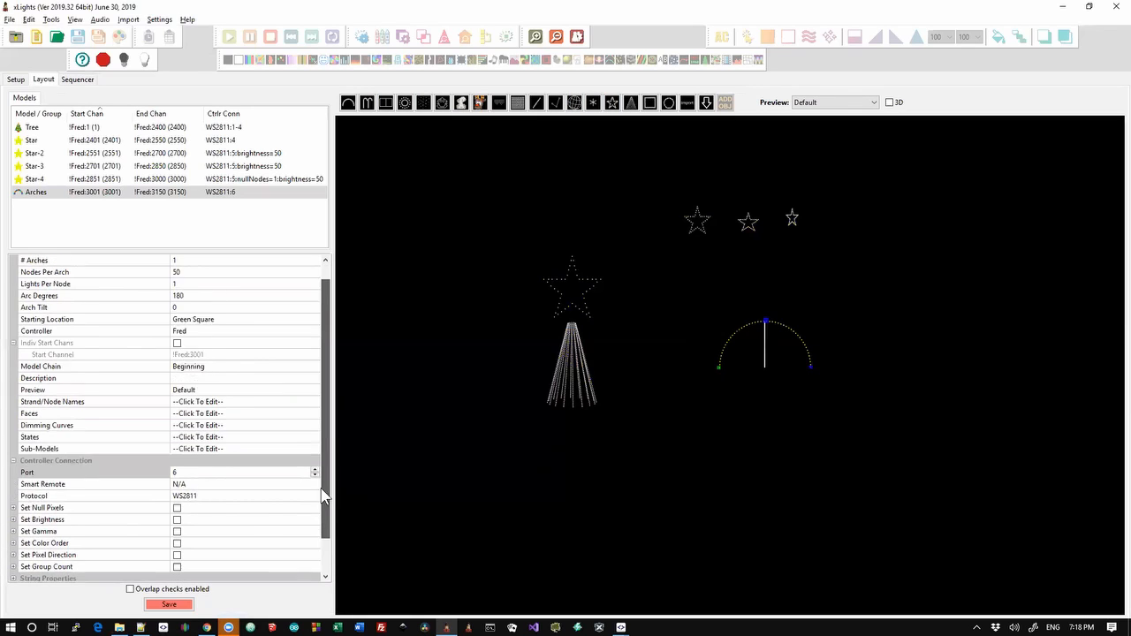
scroll(323, 497, "up", 1)
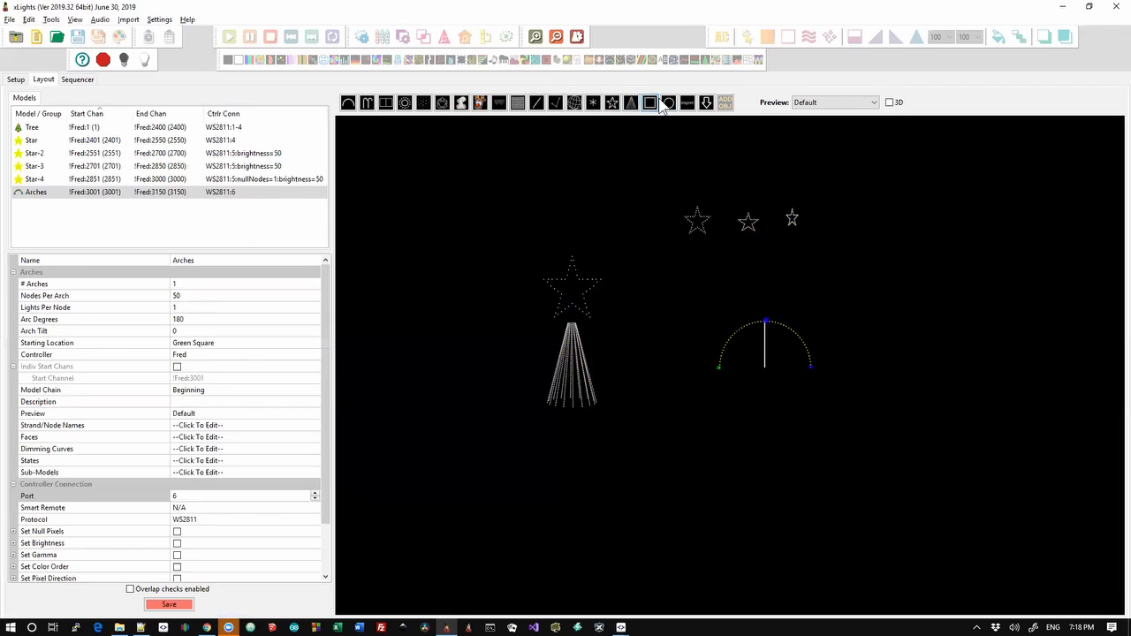
- Draw a fifth star above and beyond the arch, assign it to controller Fred and set its port to 5
left_click(613, 103)
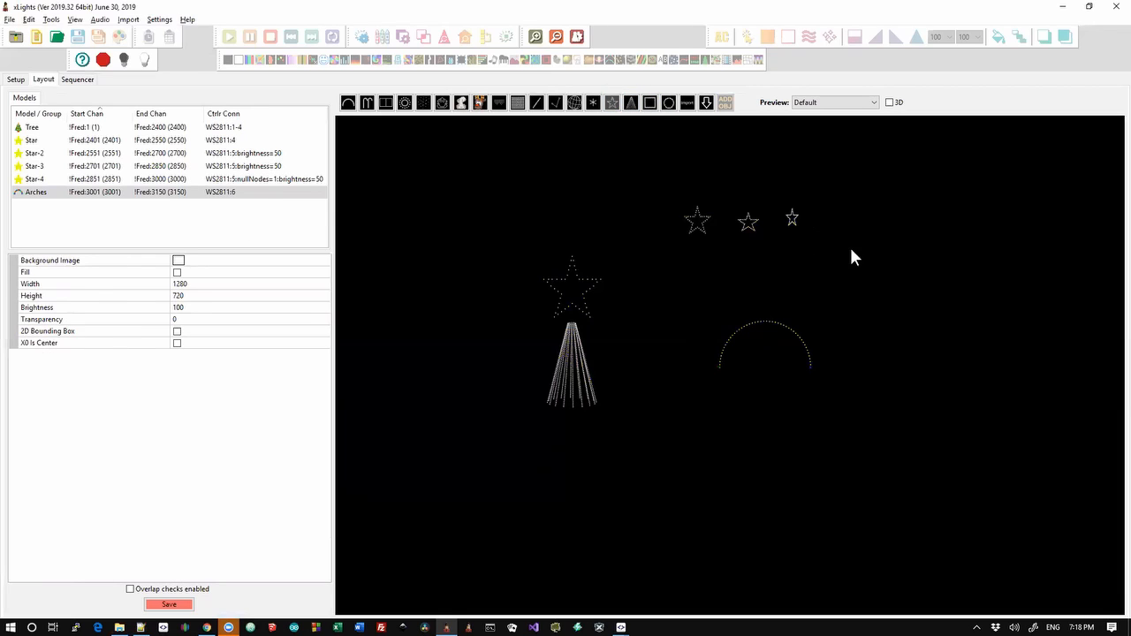
left_click_drag(851, 247, 890, 288)
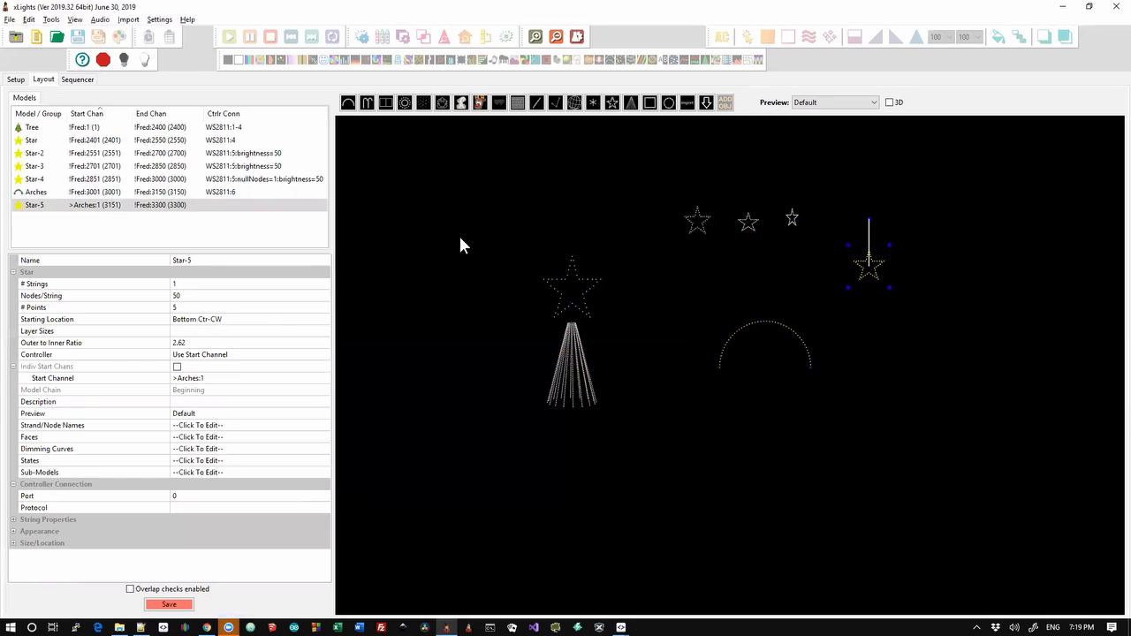
left_click(234, 358)
left_click(233, 358)
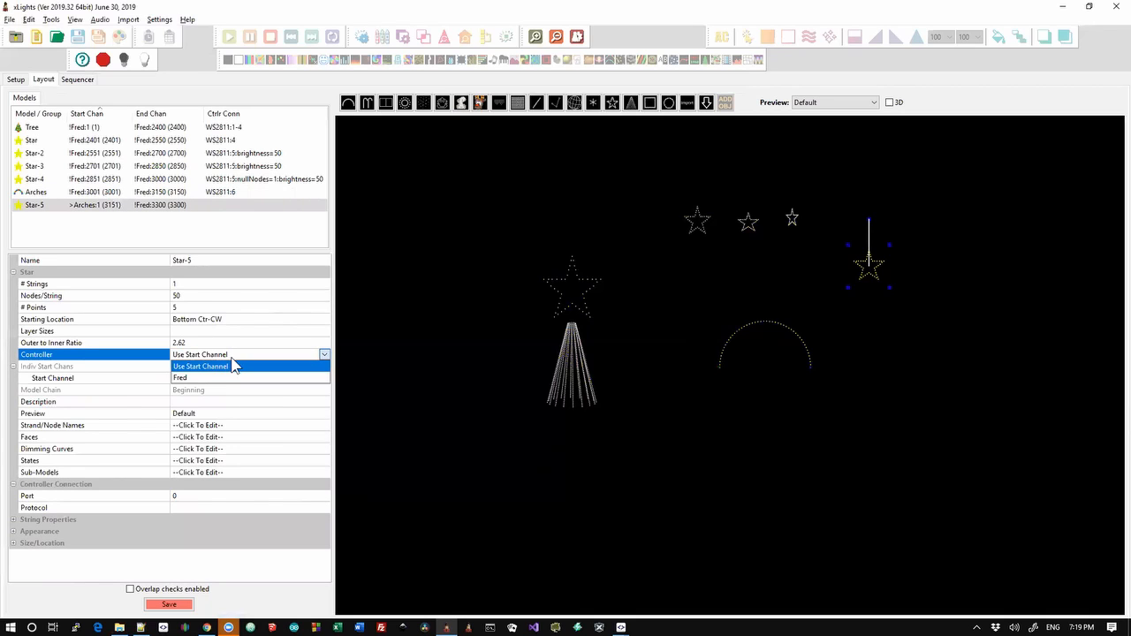
left_click(221, 378)
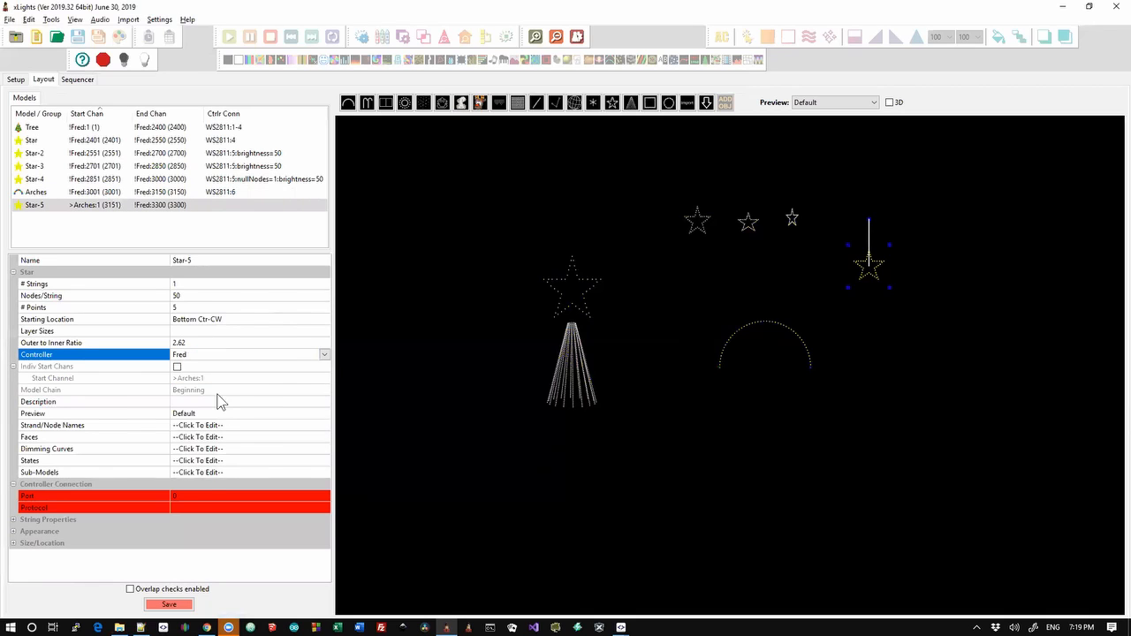
left_click(194, 495)
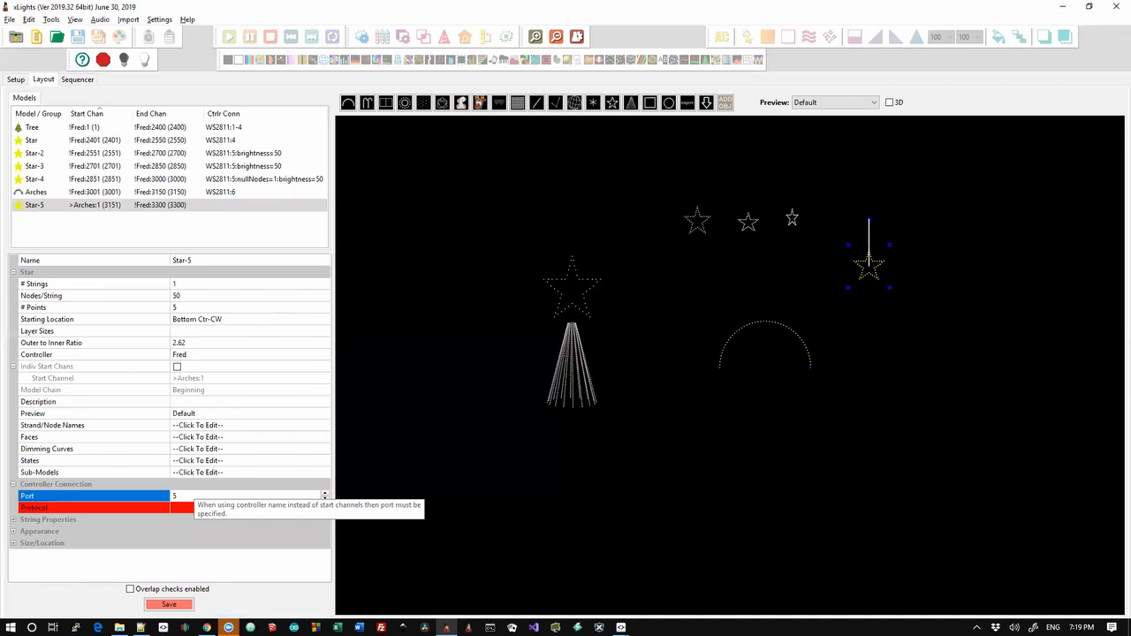
key("Return")
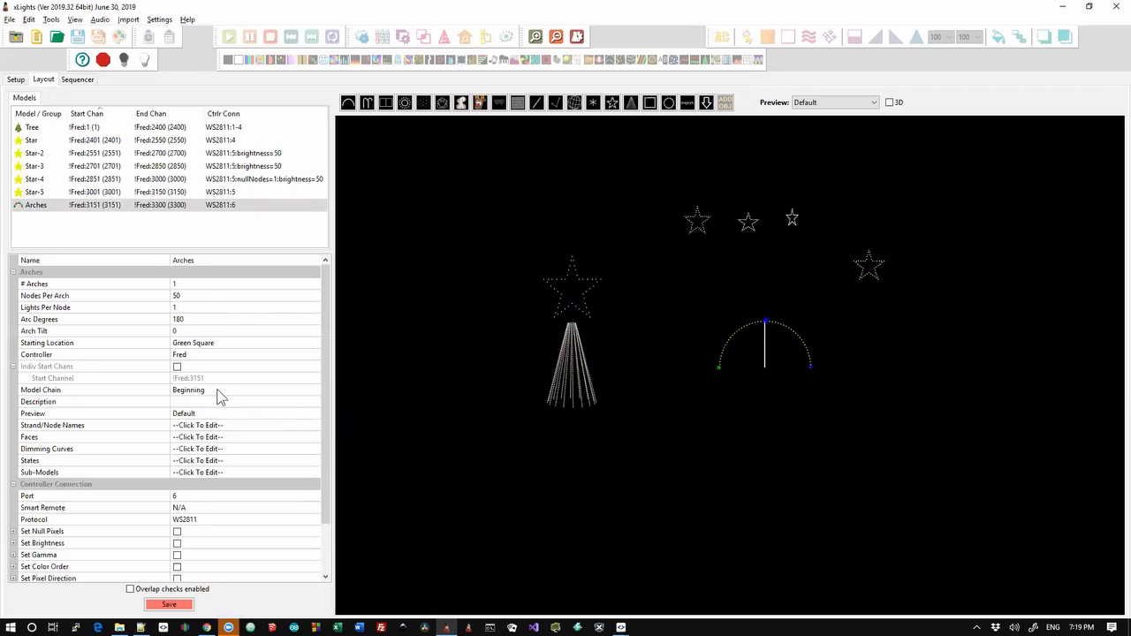
left_click(234, 194)
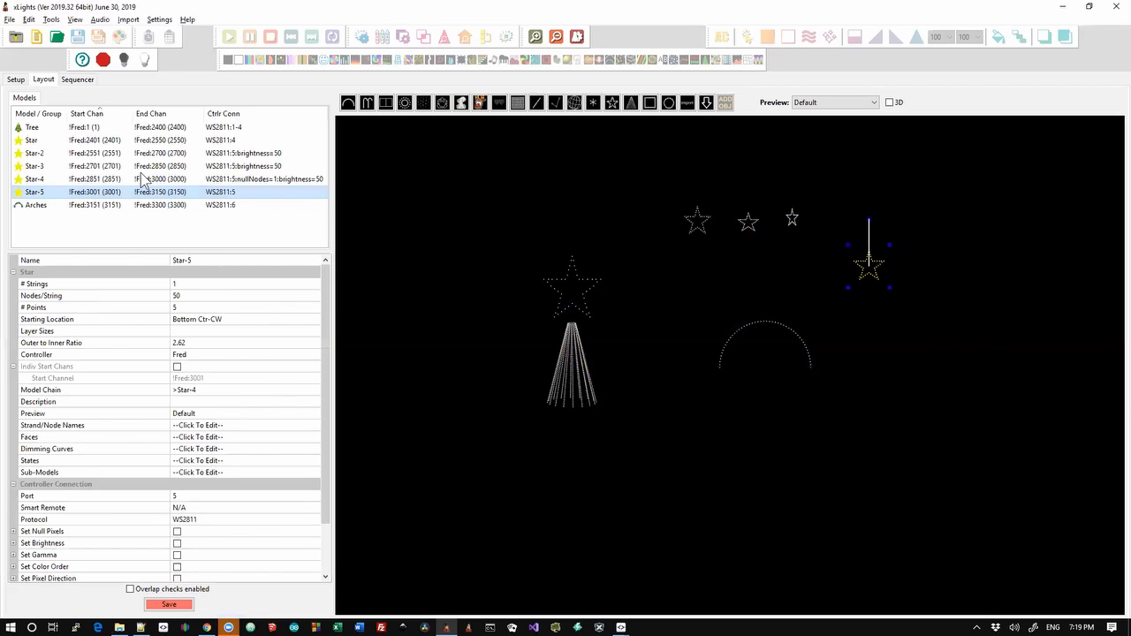
- Save the lighting network setup and the layout with the added arch and star
left_click(638, 265)
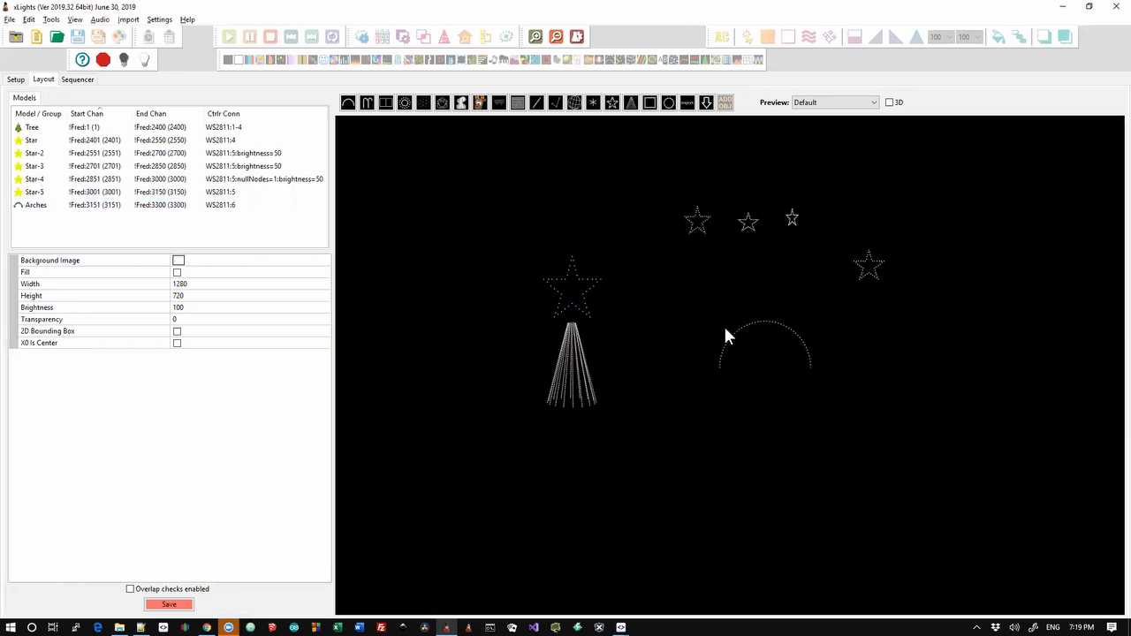
left_click(19, 82)
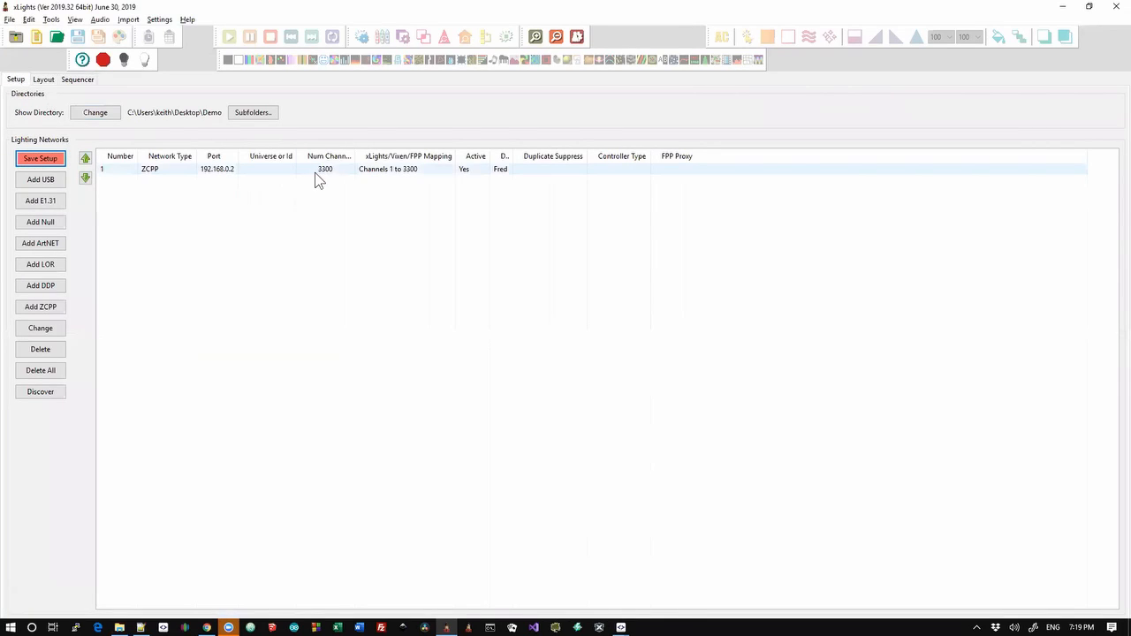
left_click(54, 159)
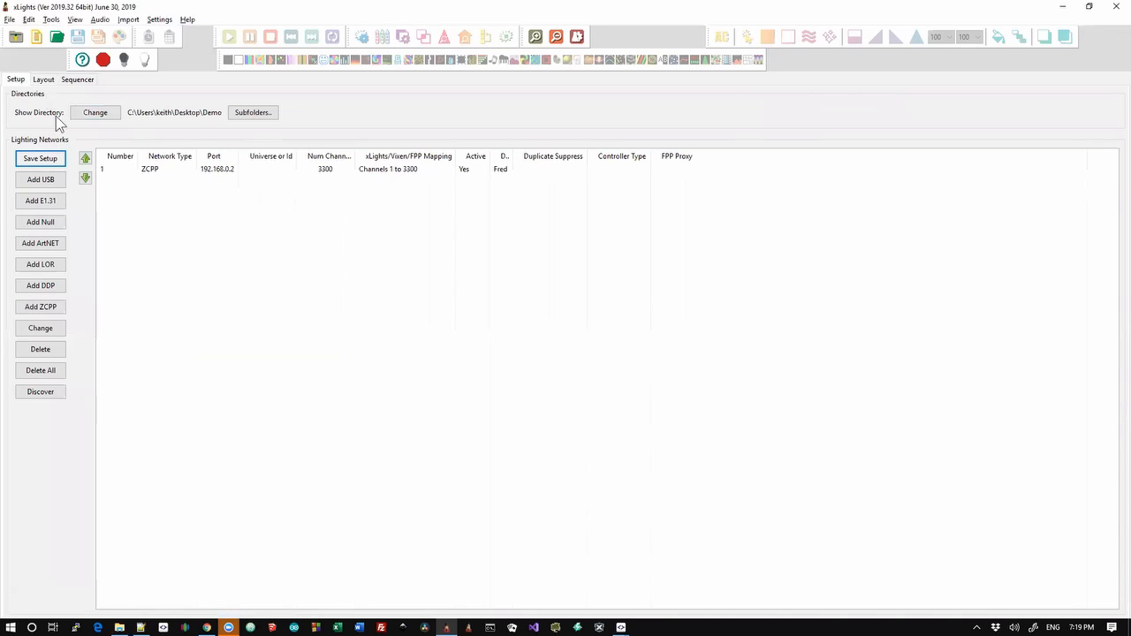
left_click(42, 80)
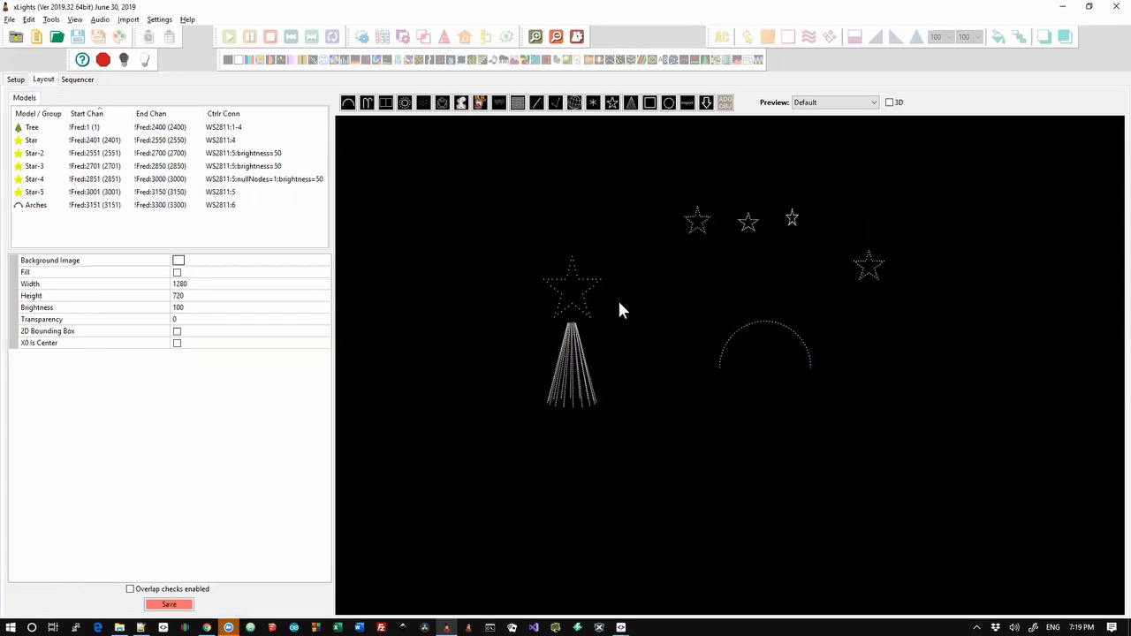
left_click(168, 605)
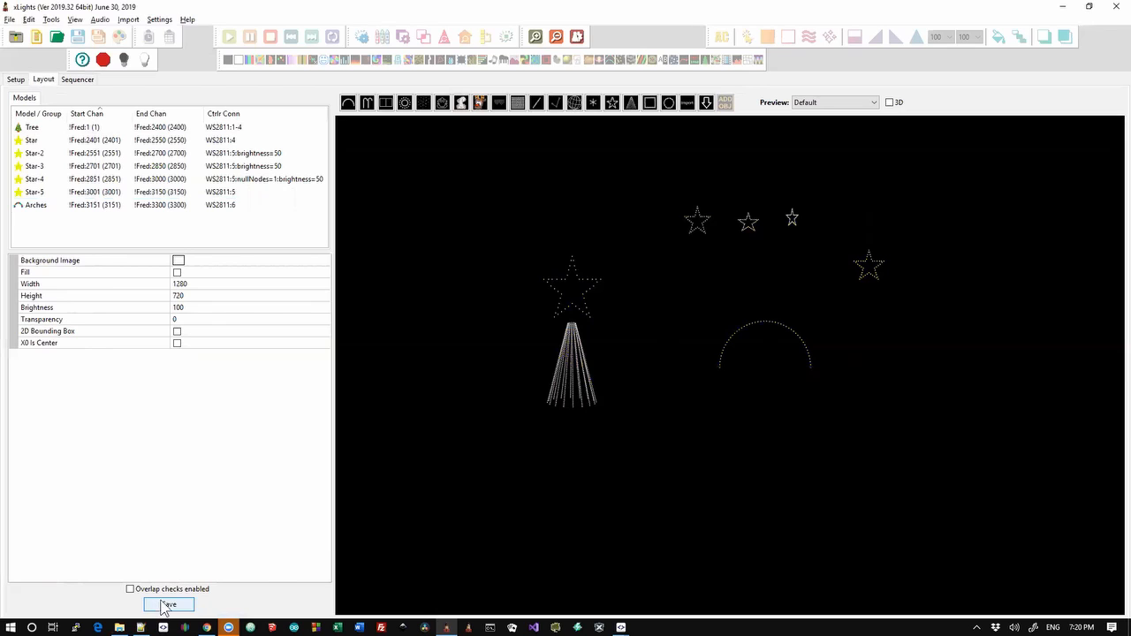
- Examine the port and Model Chain settings of the arch, the tree and the small stars Star-2 to Star-4
left_click_drag(485, 445, 979, 150)
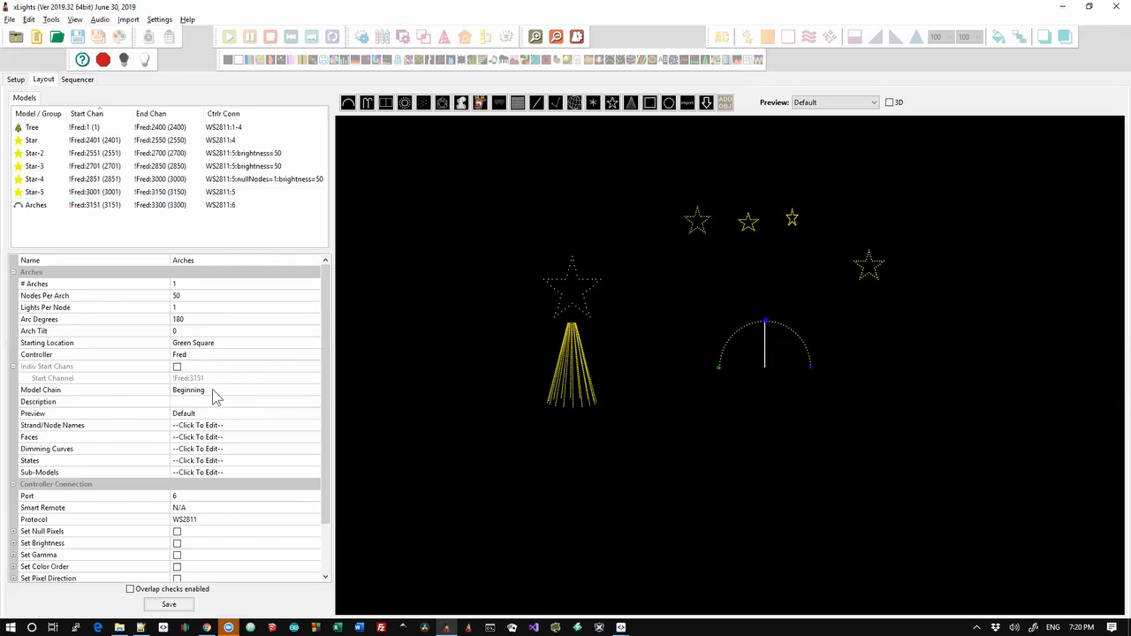
left_click(566, 363)
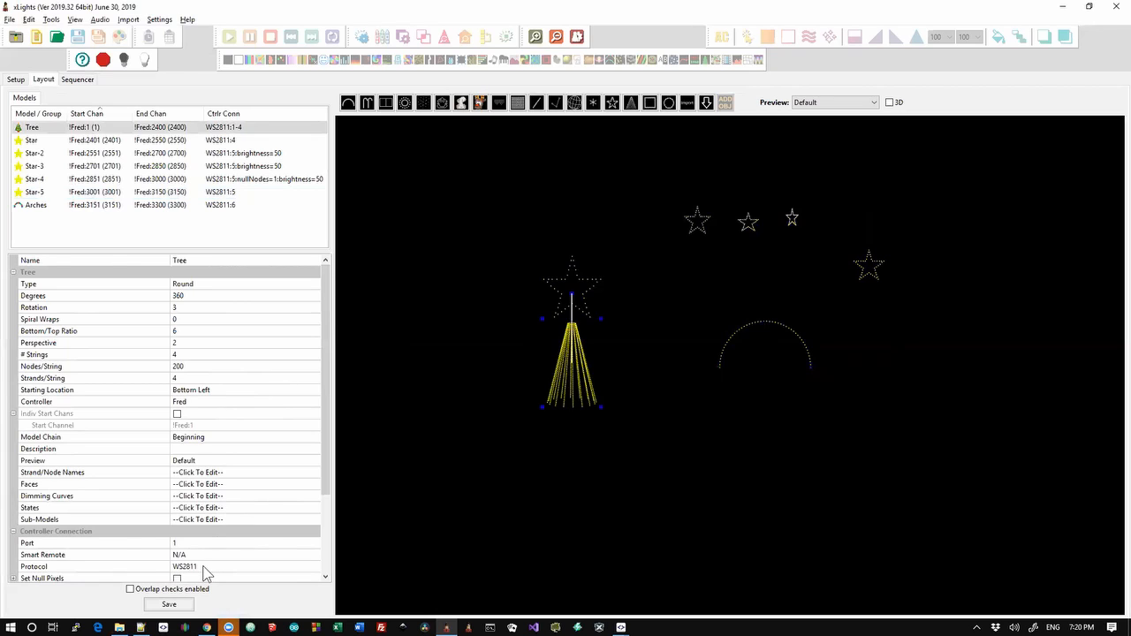
left_click(760, 225)
left_click(753, 227)
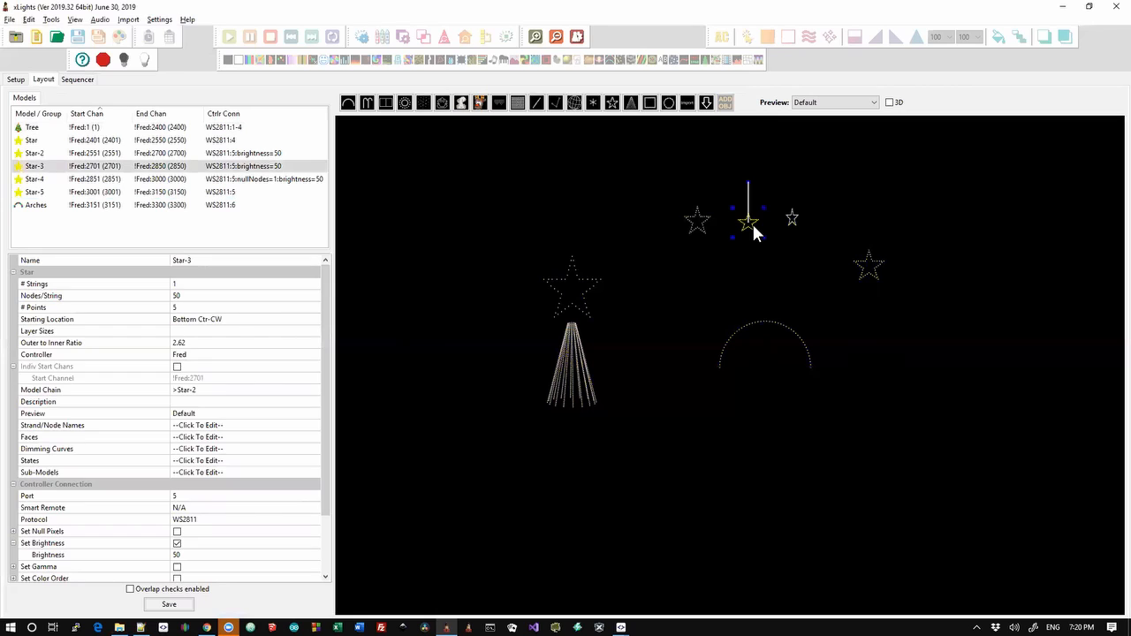
left_click(694, 227)
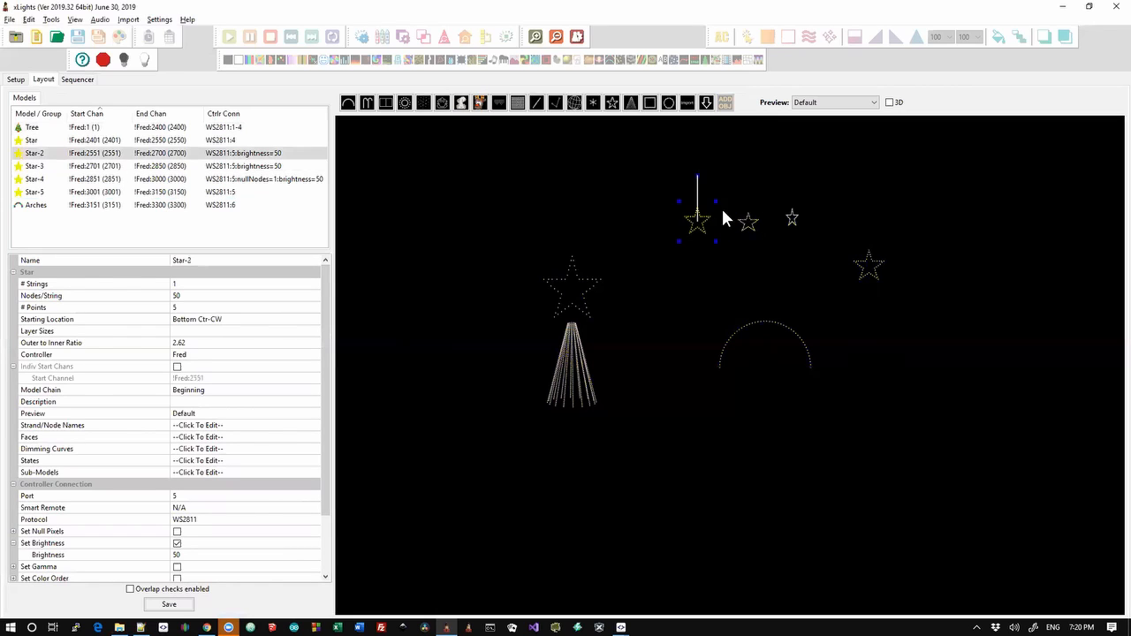
left_click(790, 221)
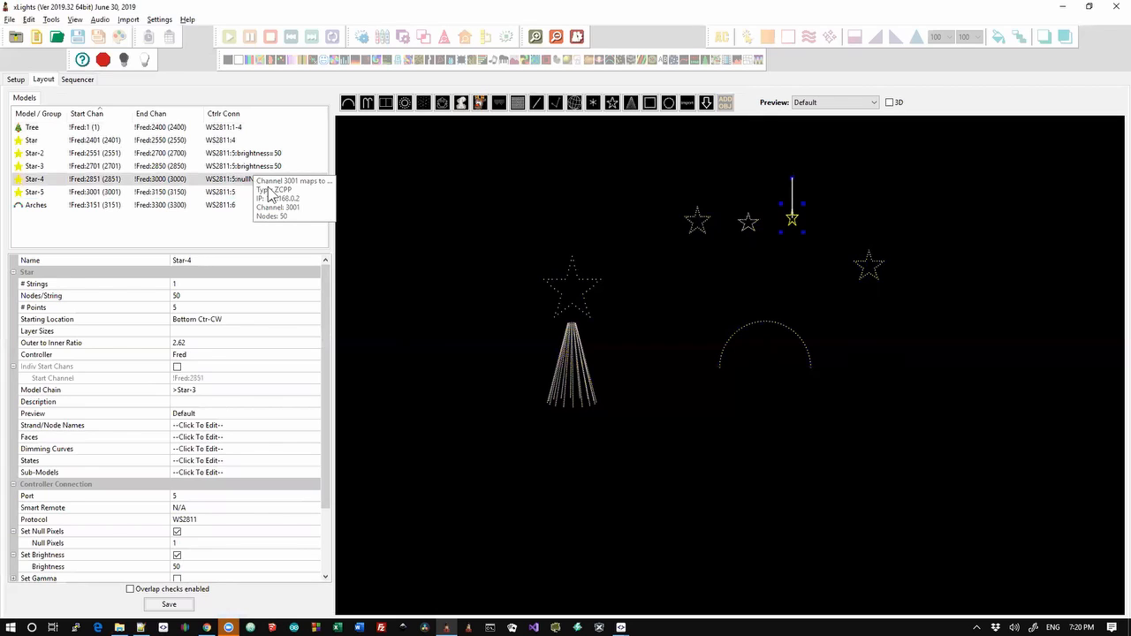
left_click(445, 208)
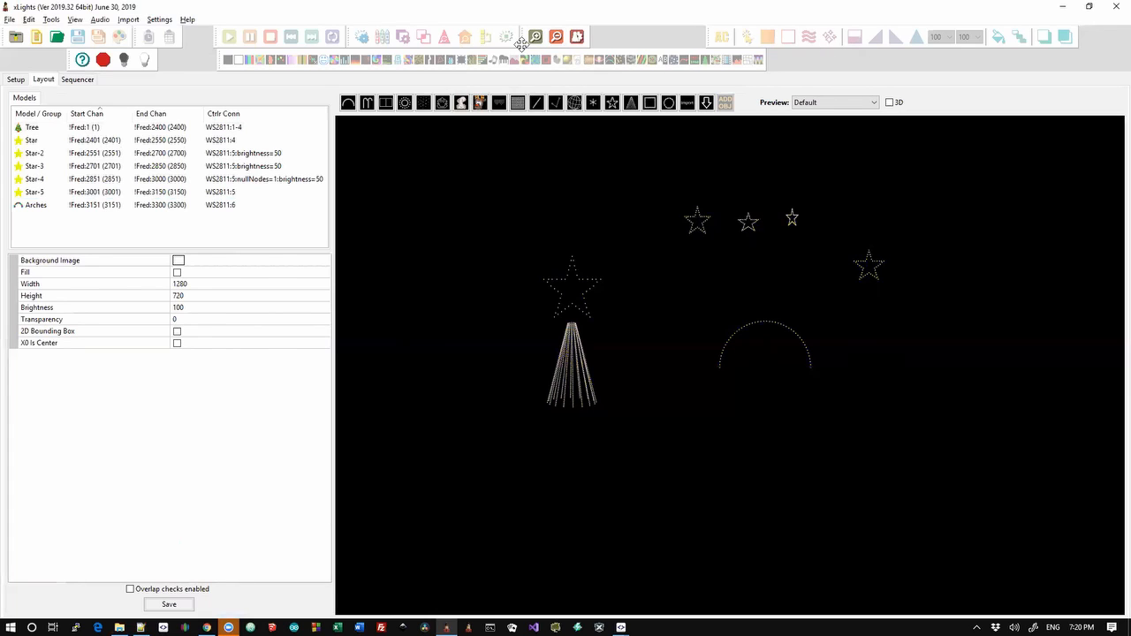
- Box-select the models in the layout and enable output to lights
left_click(145, 61)
left_click_drag(473, 460, 953, 154)
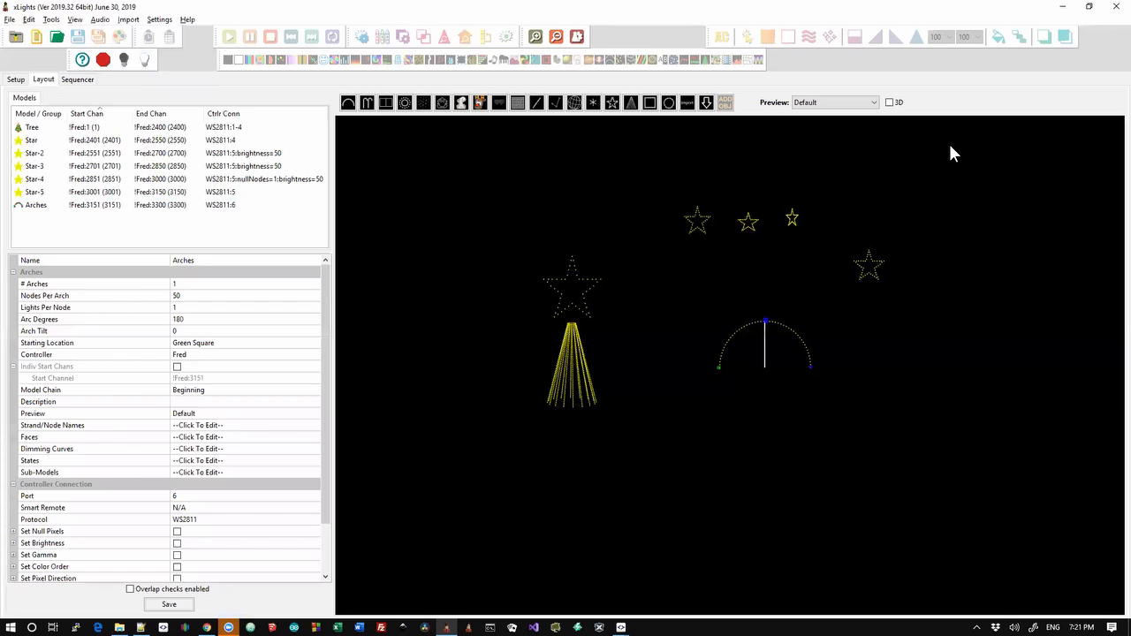
left_click(148, 66)
- Set the nodes per arch of the Arches model to 40 while output to lights is active
left_click(745, 326)
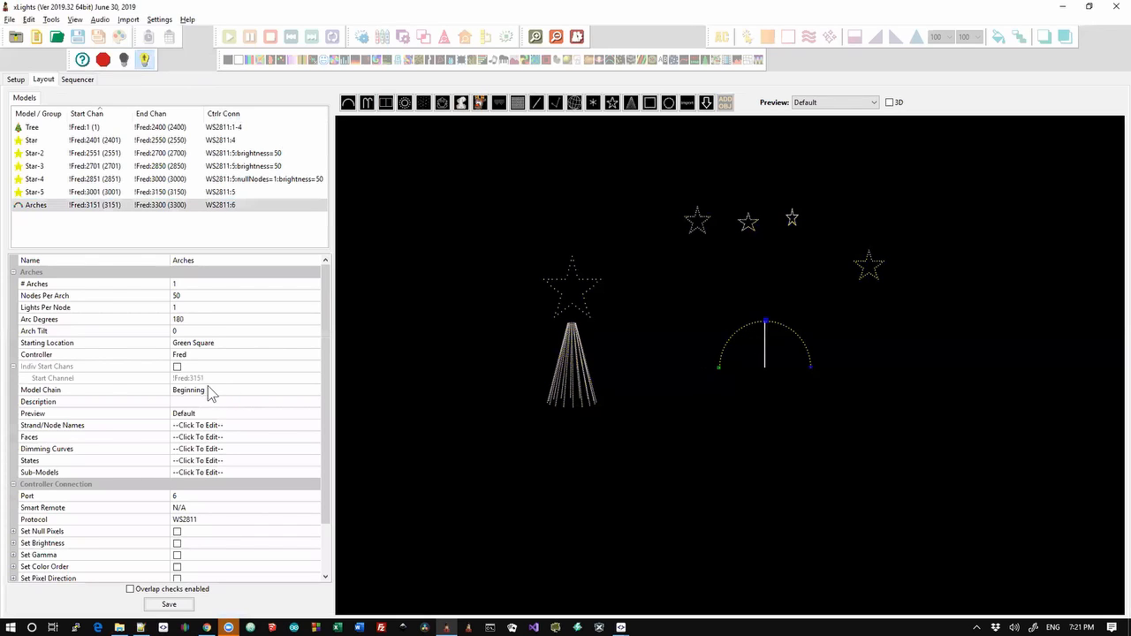
left_click(190, 297)
type("40")
key("Return")
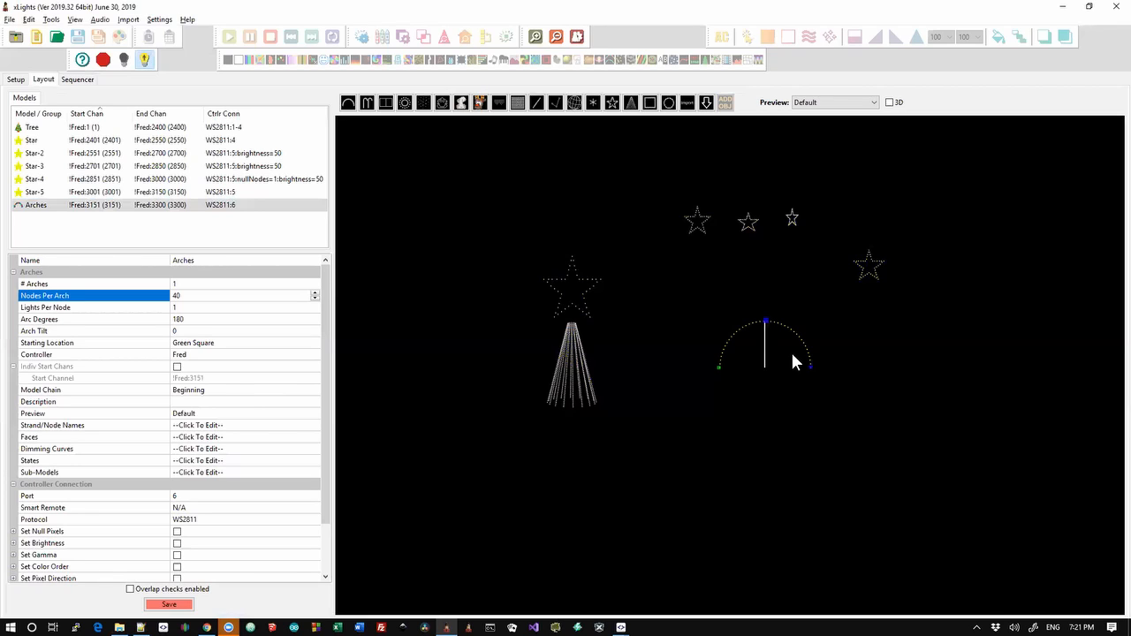
left_click(701, 417)
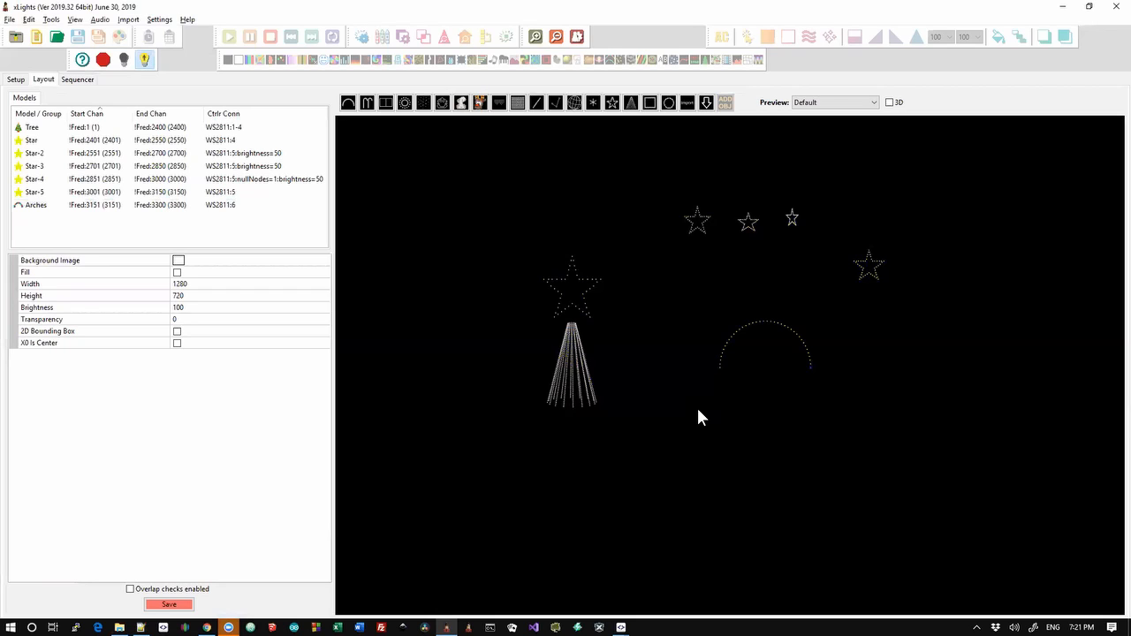
- Turn off output to lights and switch to the release notes in 19-32 Update.txt in Notepad++
left_click(147, 62)
key("alt+Tab")
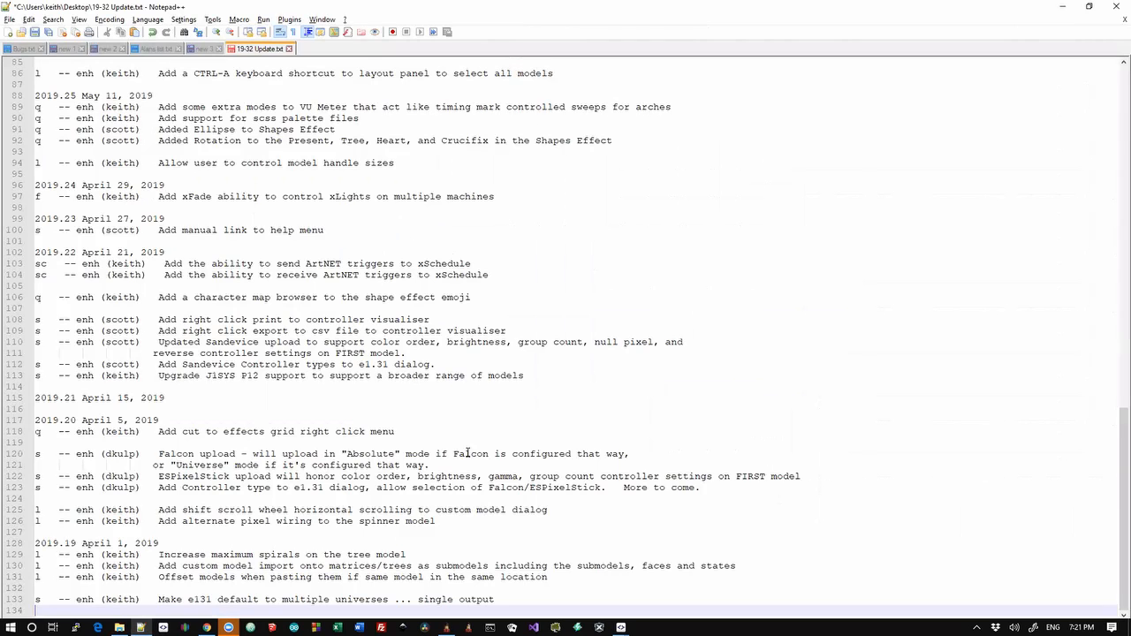